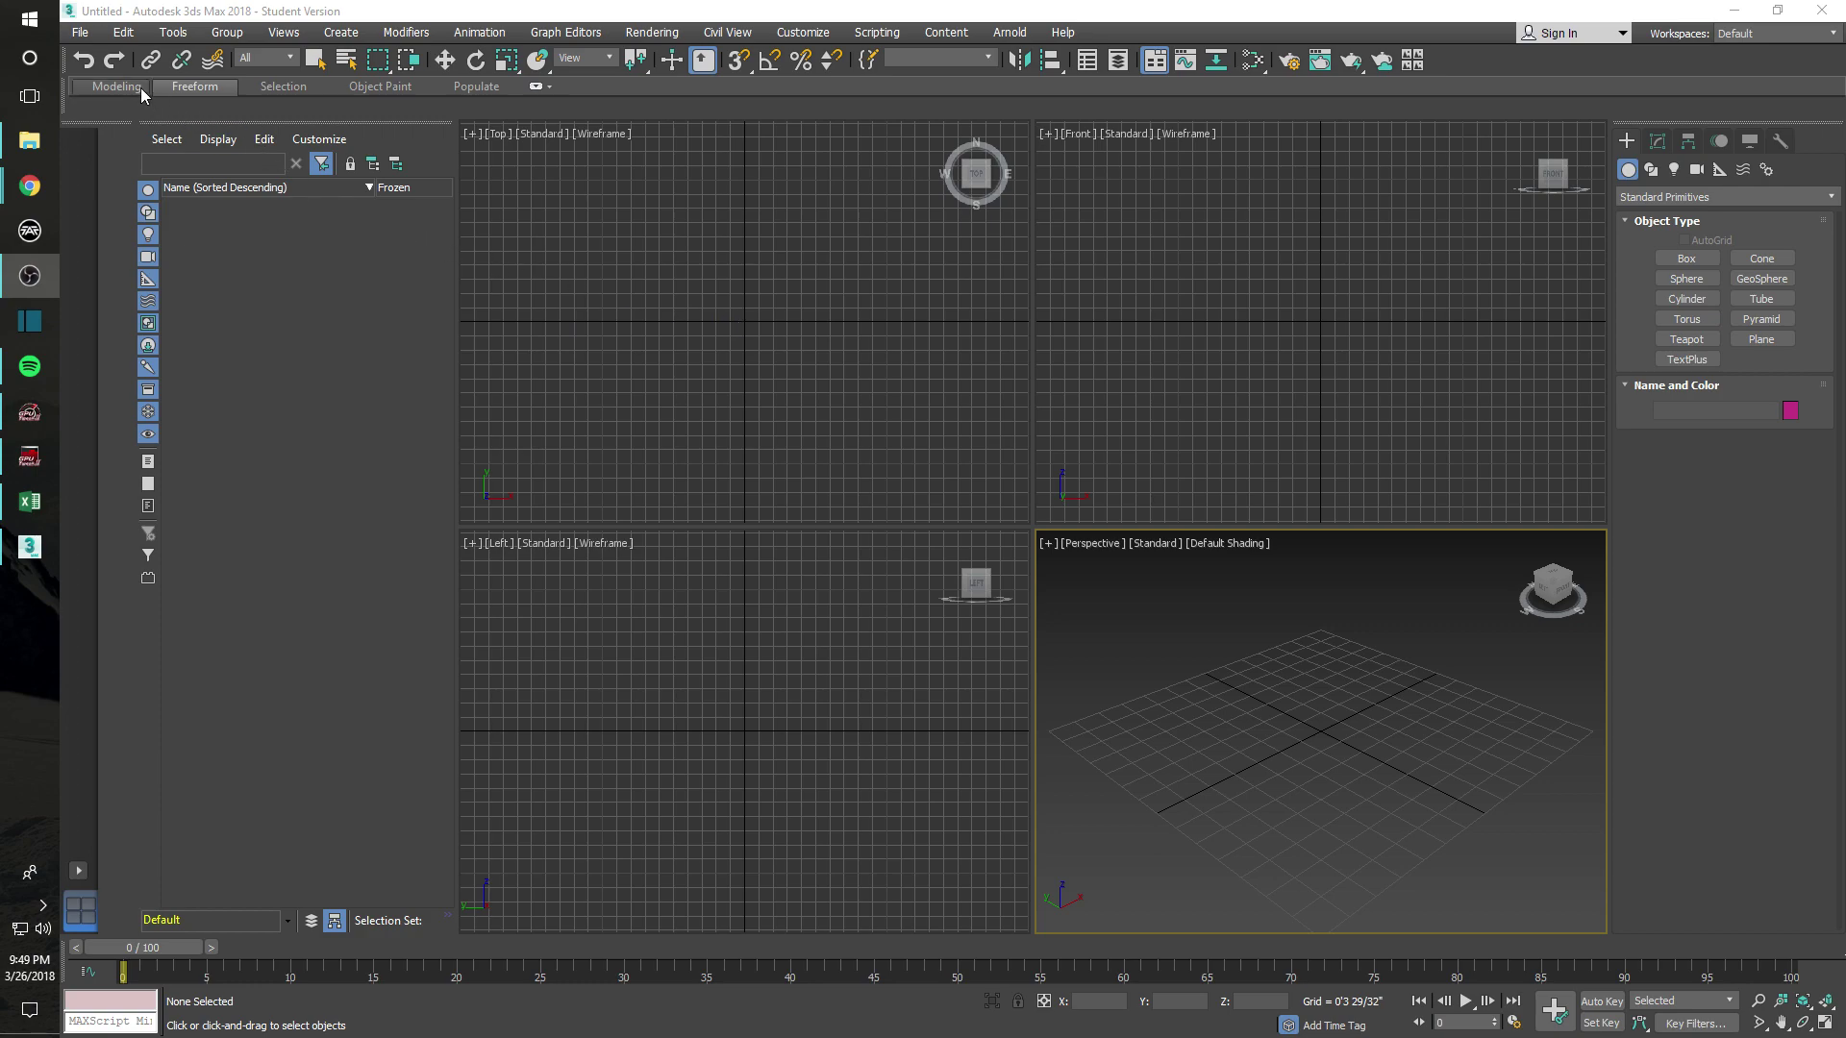
Step: Open TelecommunicationTower_model_fbx from Desktop > Import 3DS > FBX, with Files of type set to All files
{"action": "left_click", "coordinate": [86, 34]}
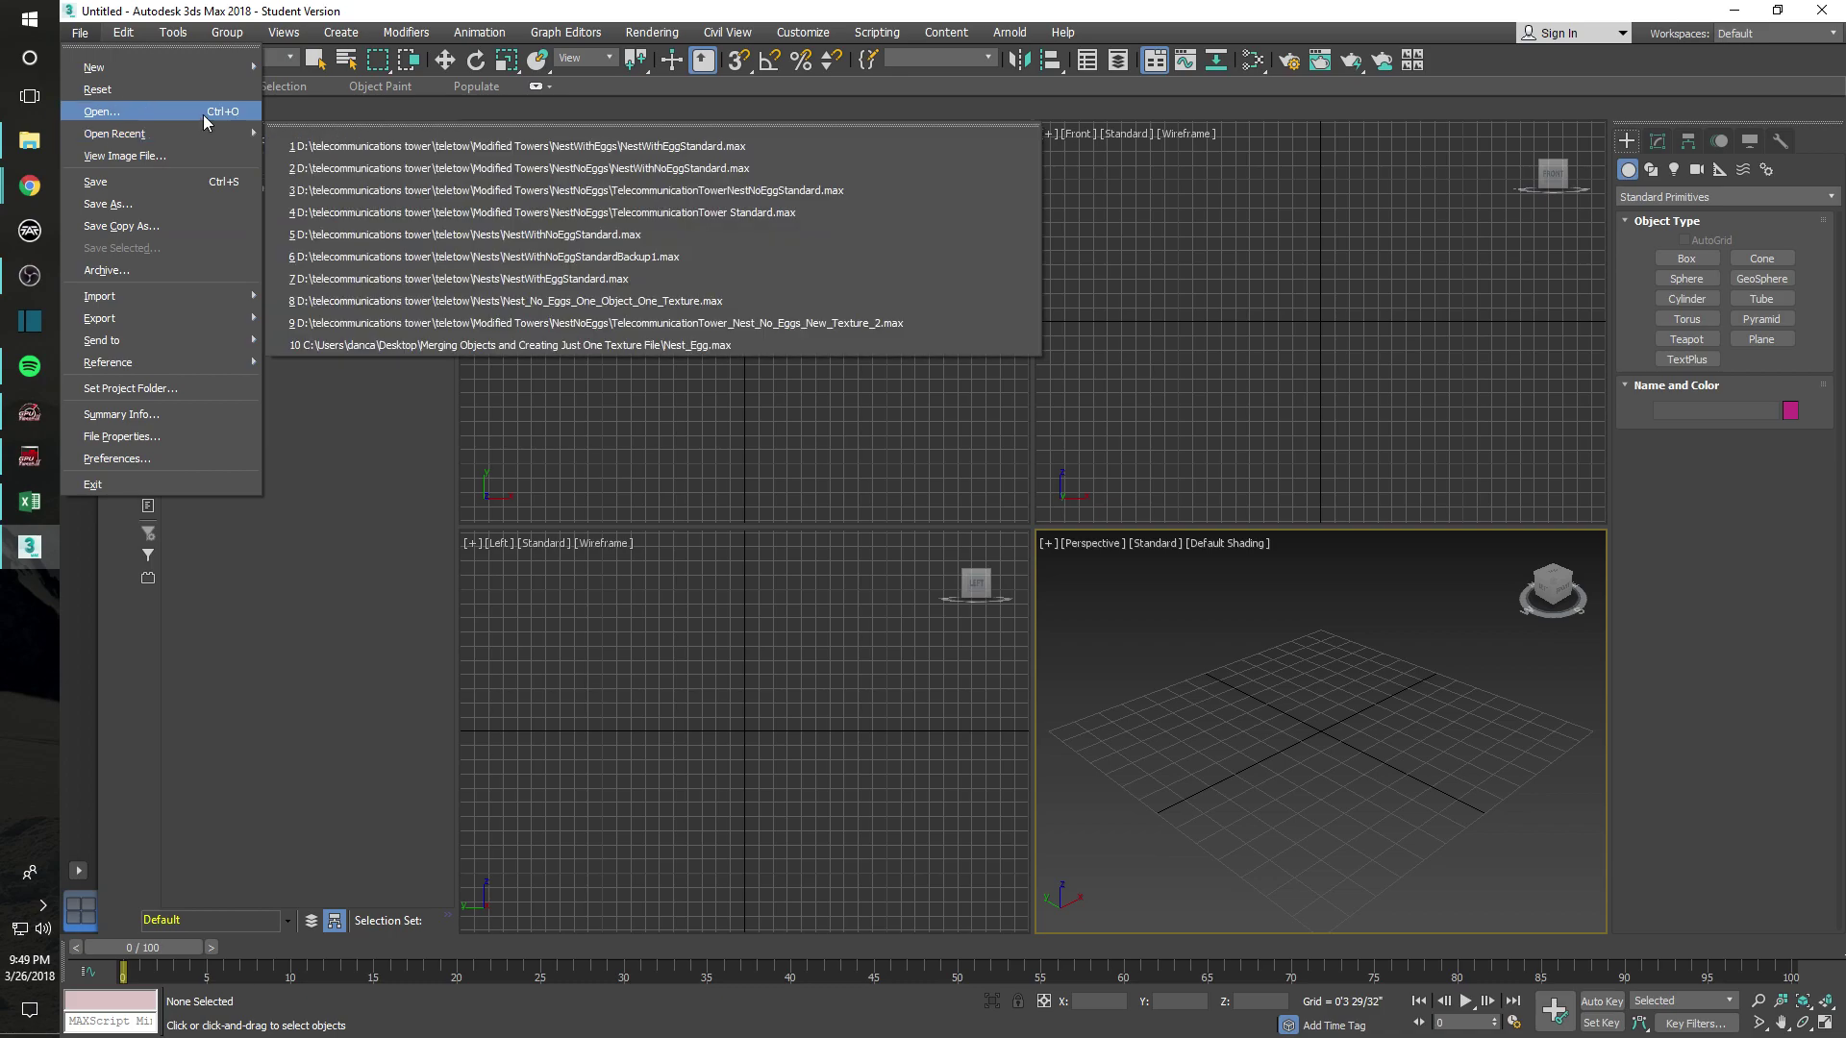
{"action": "left_click", "coordinate": [204, 113]}
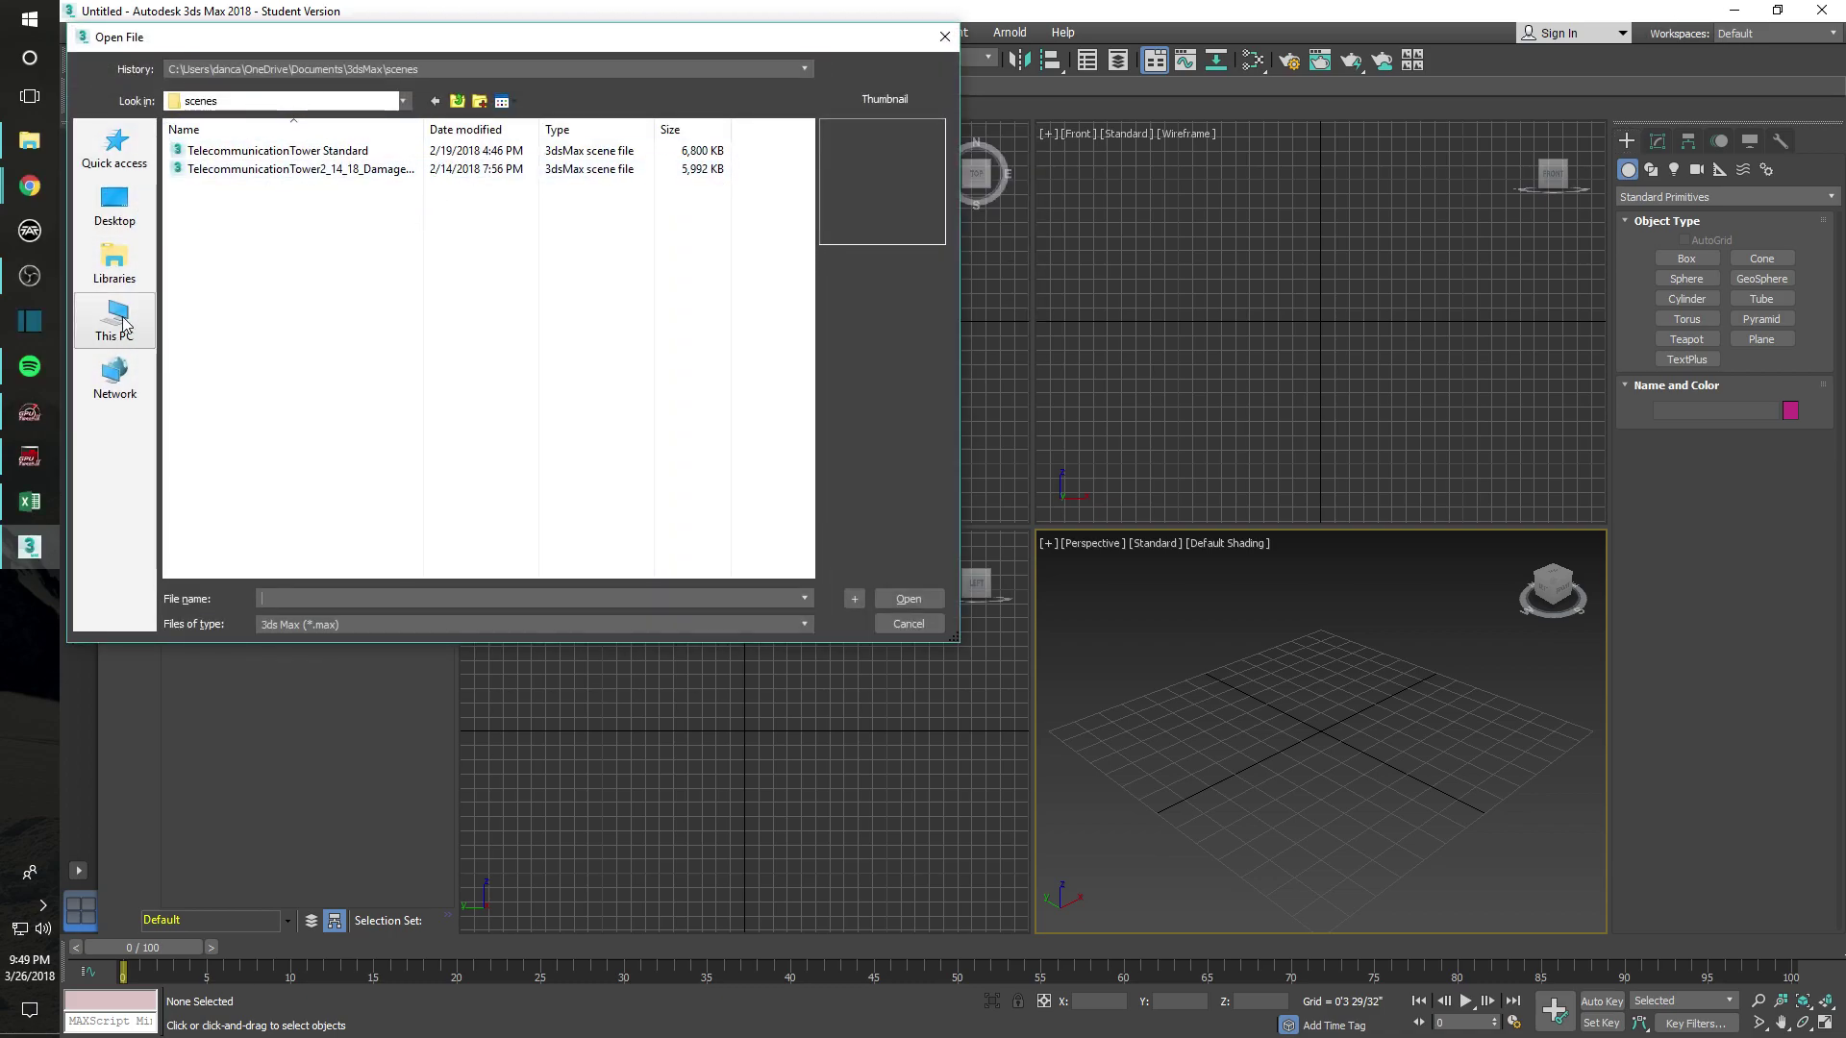
{"action": "left_click", "coordinate": [116, 203]}
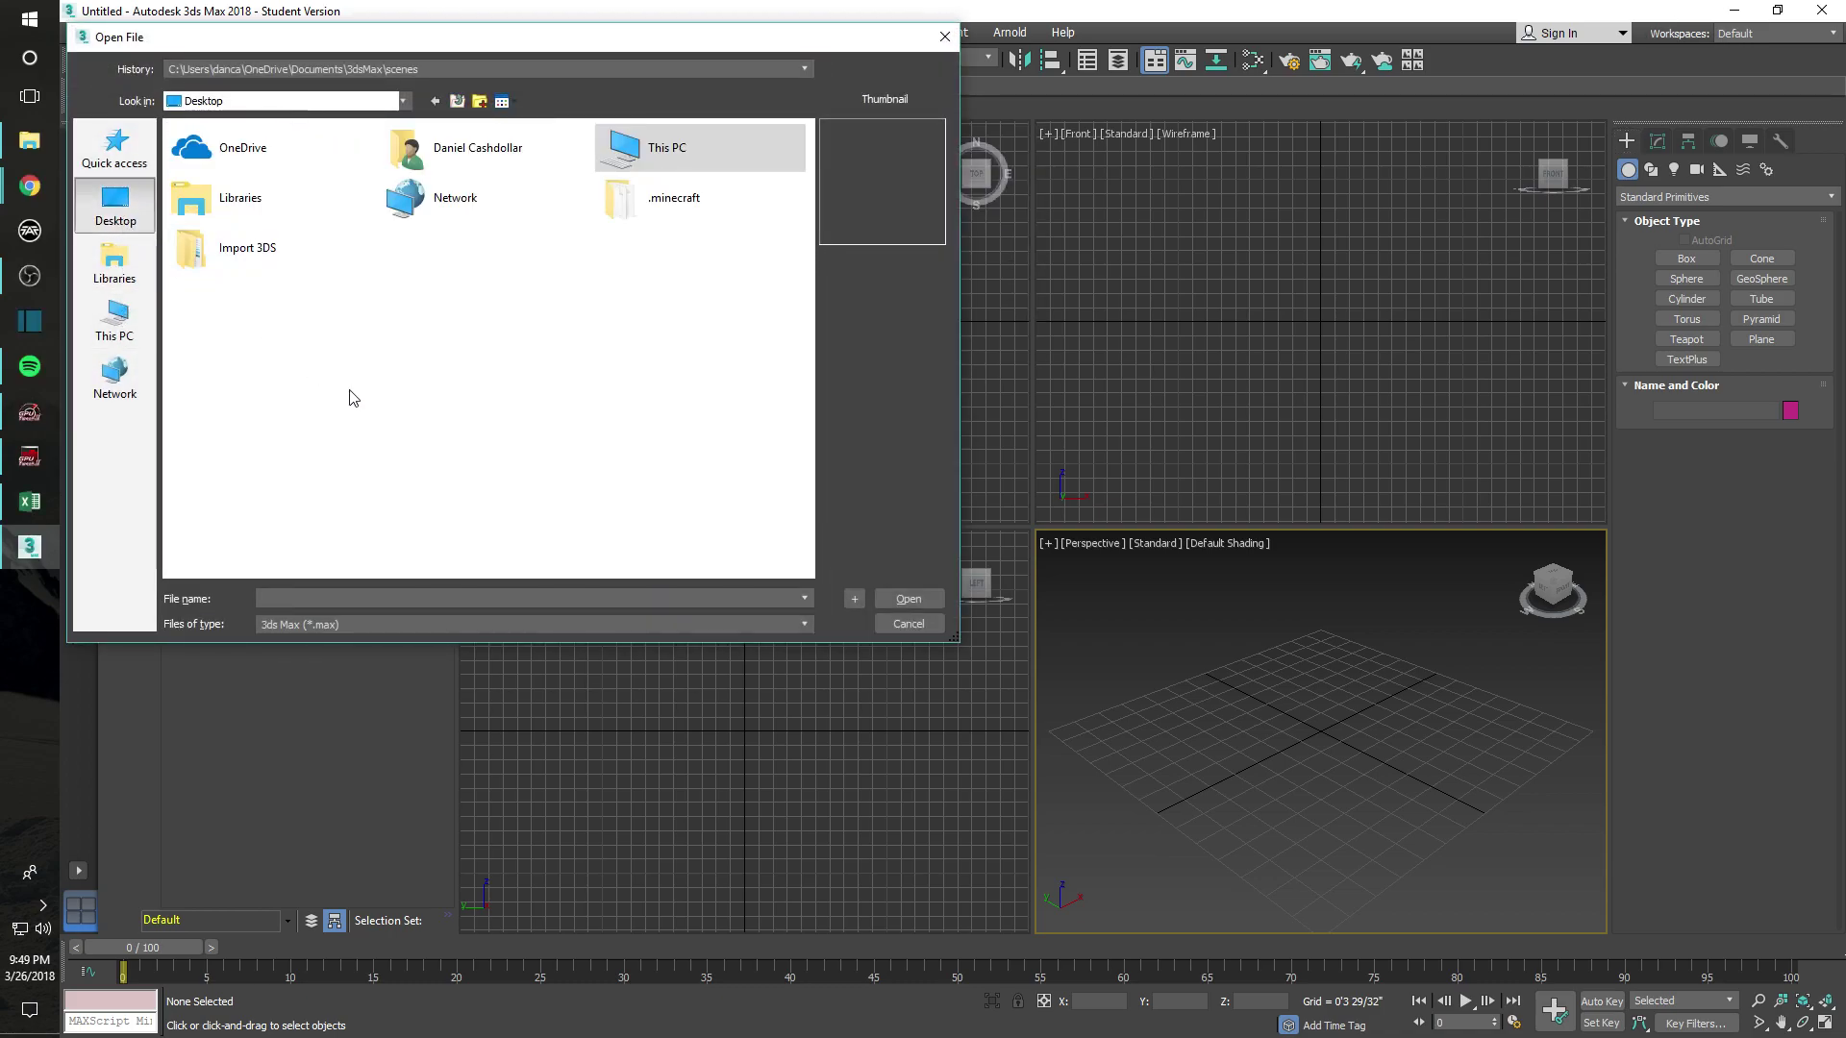
{"action": "double_click", "coordinate": [250, 252]}
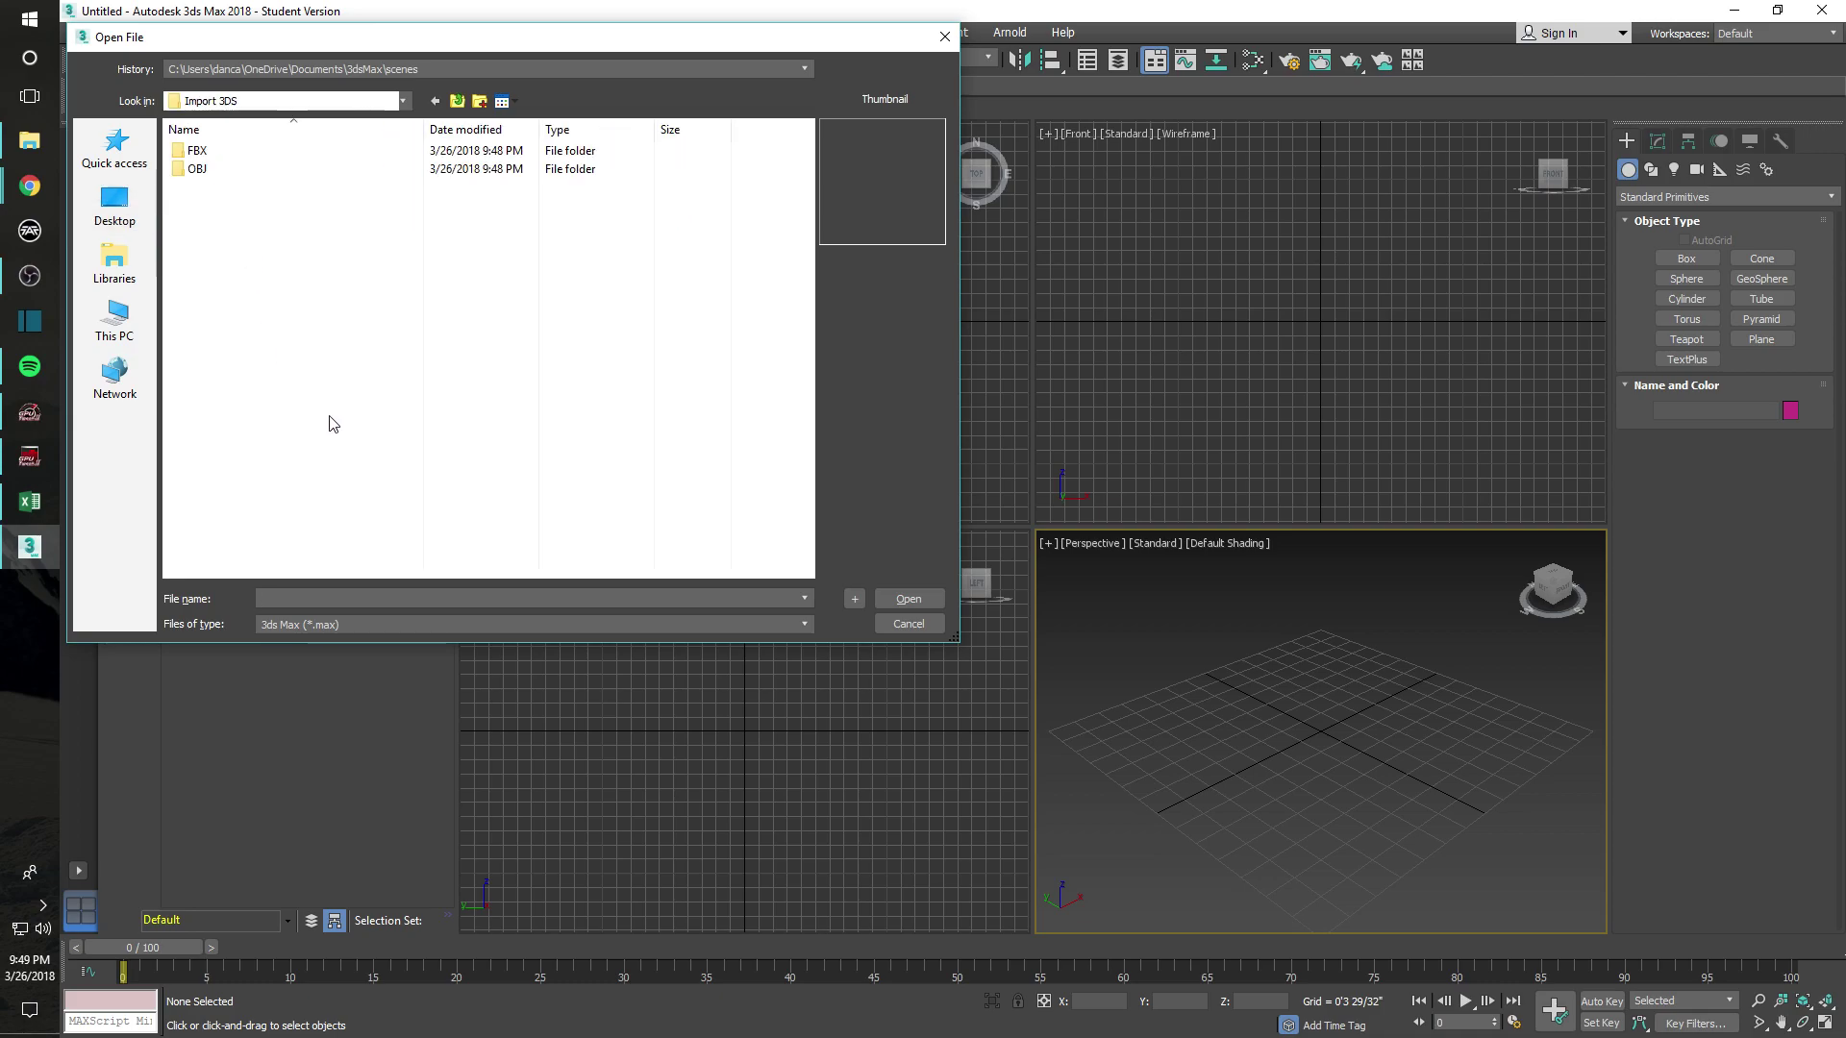
{"action": "double_click", "coordinate": [202, 152]}
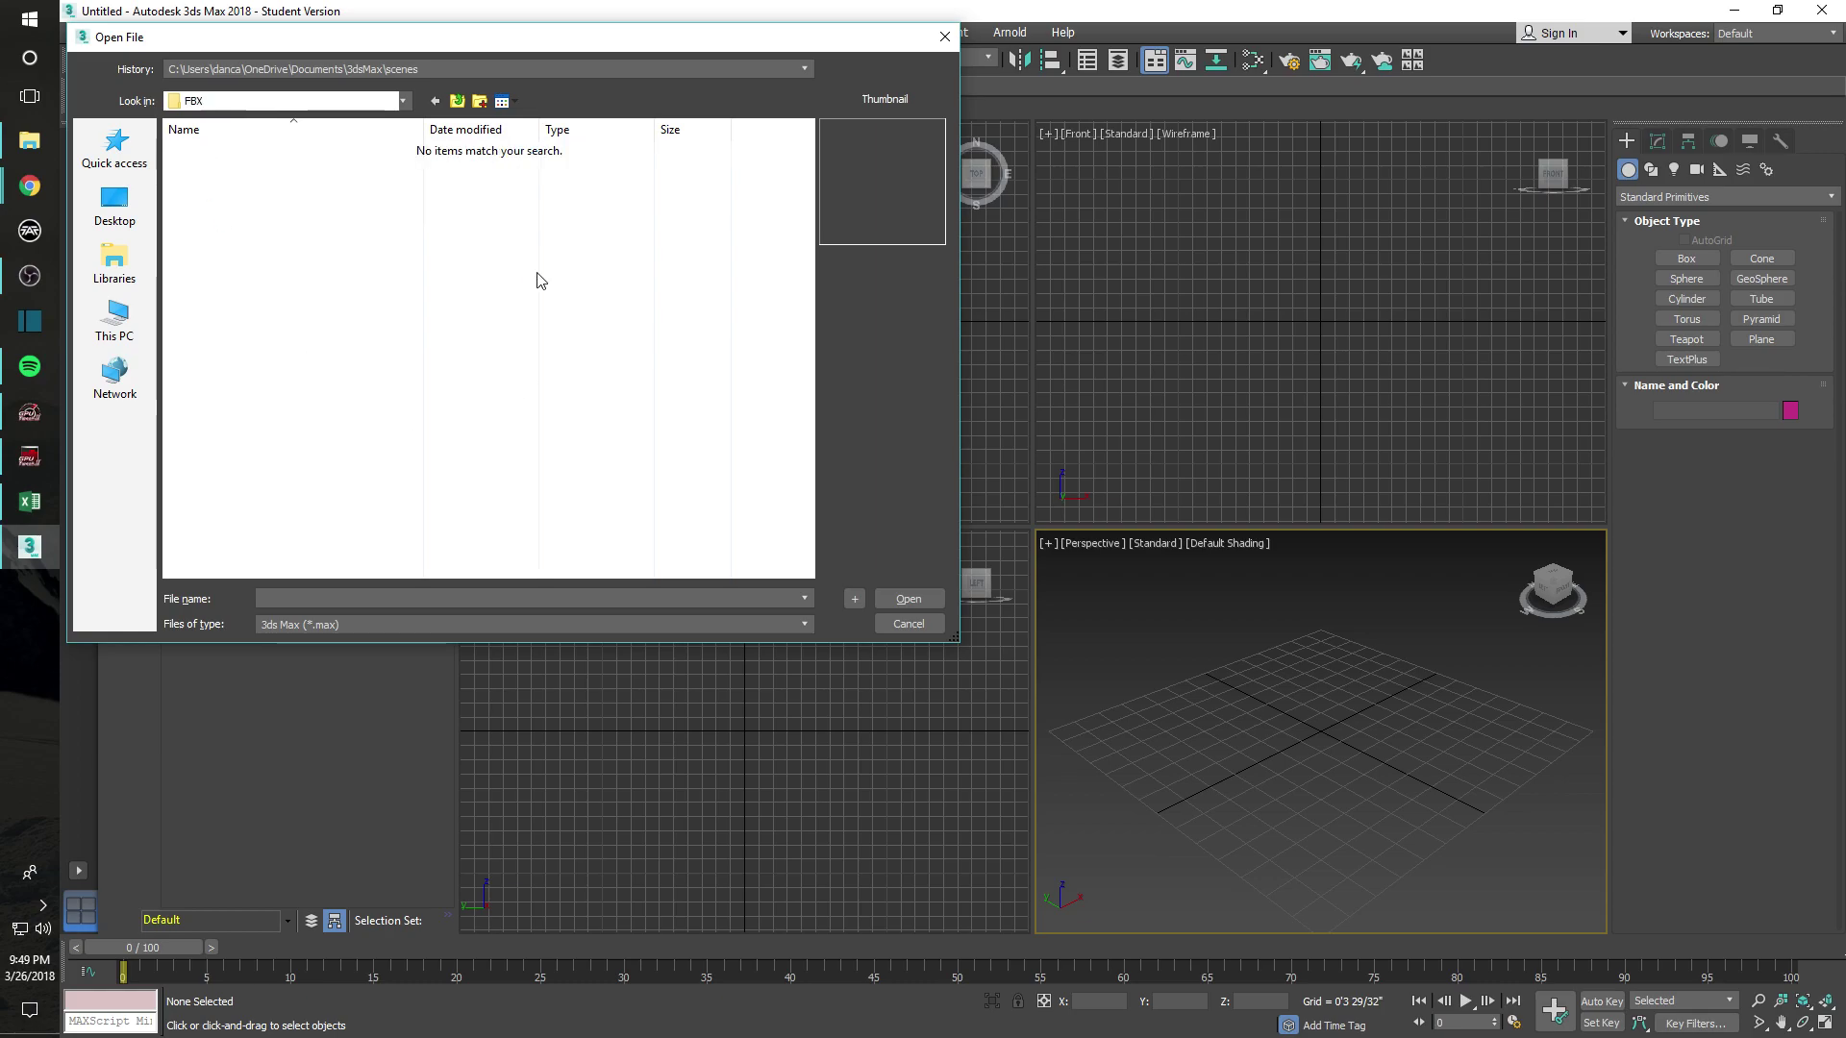
{"action": "left_click", "coordinate": [350, 626]}
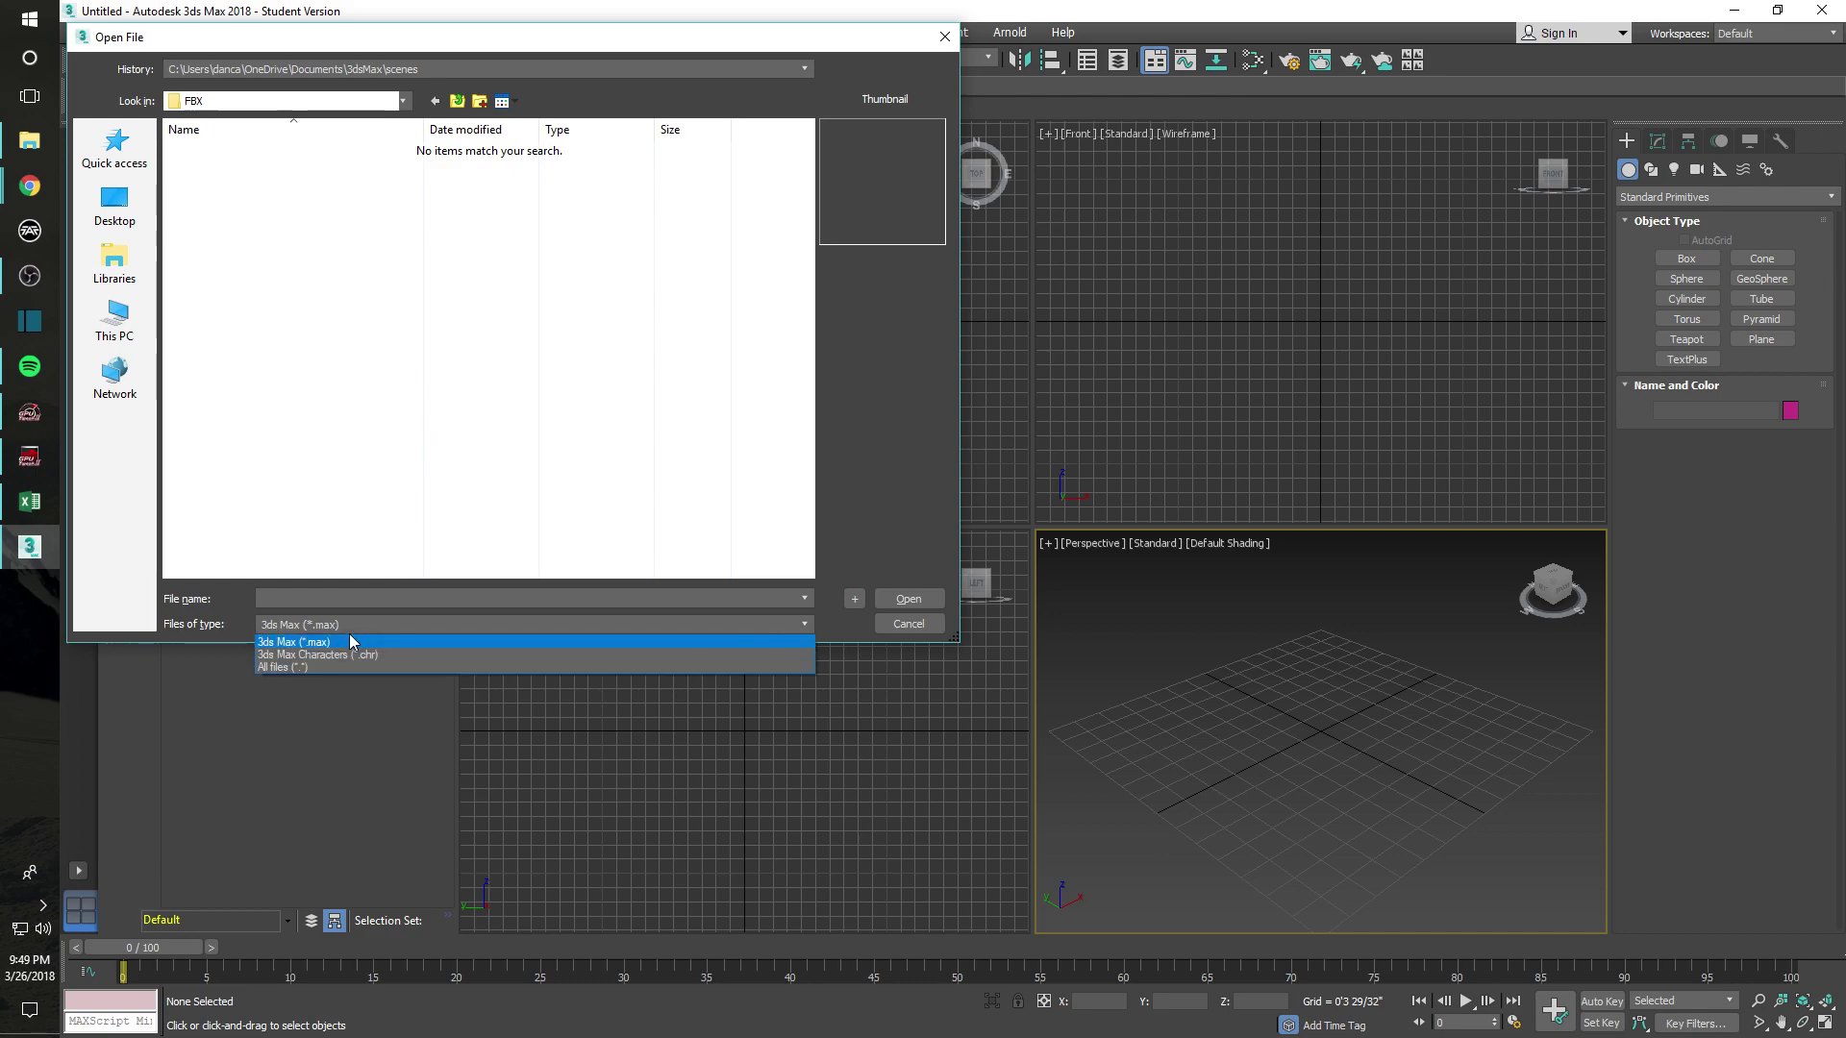
{"action": "left_click", "coordinate": [293, 668]}
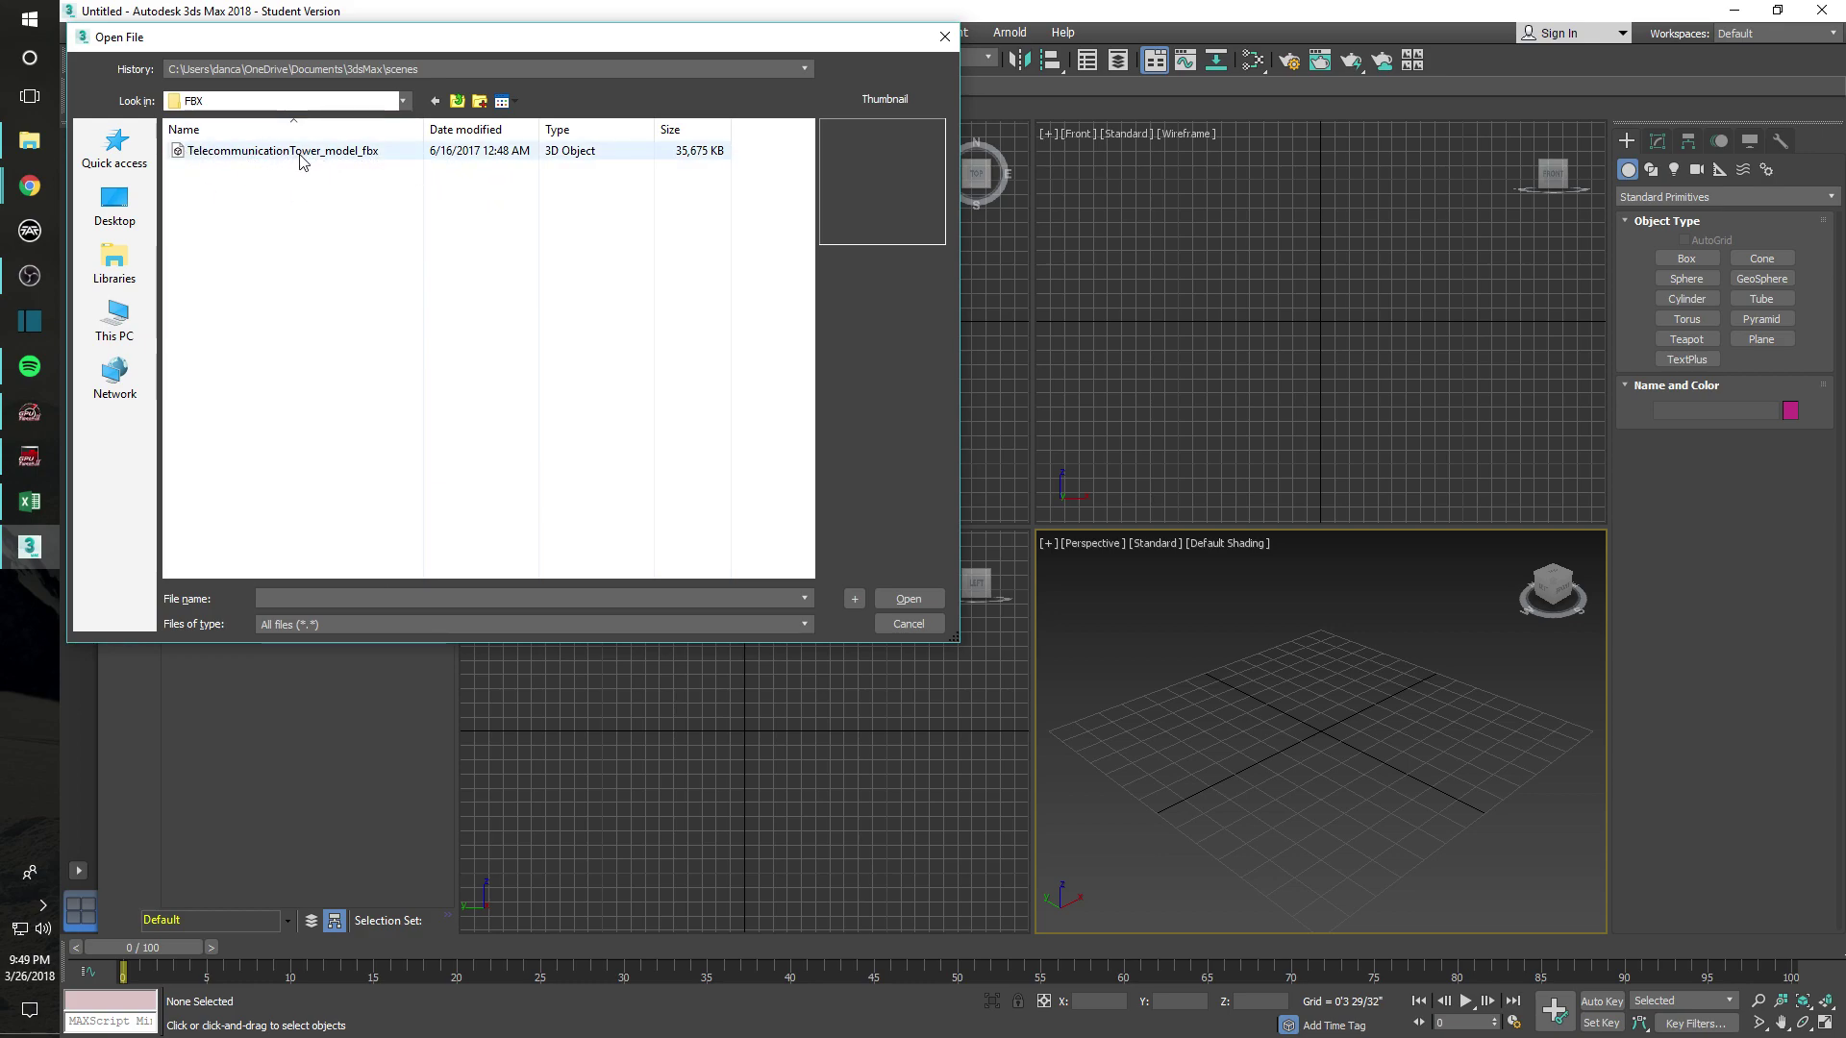
{"action": "left_click", "coordinate": [352, 156]}
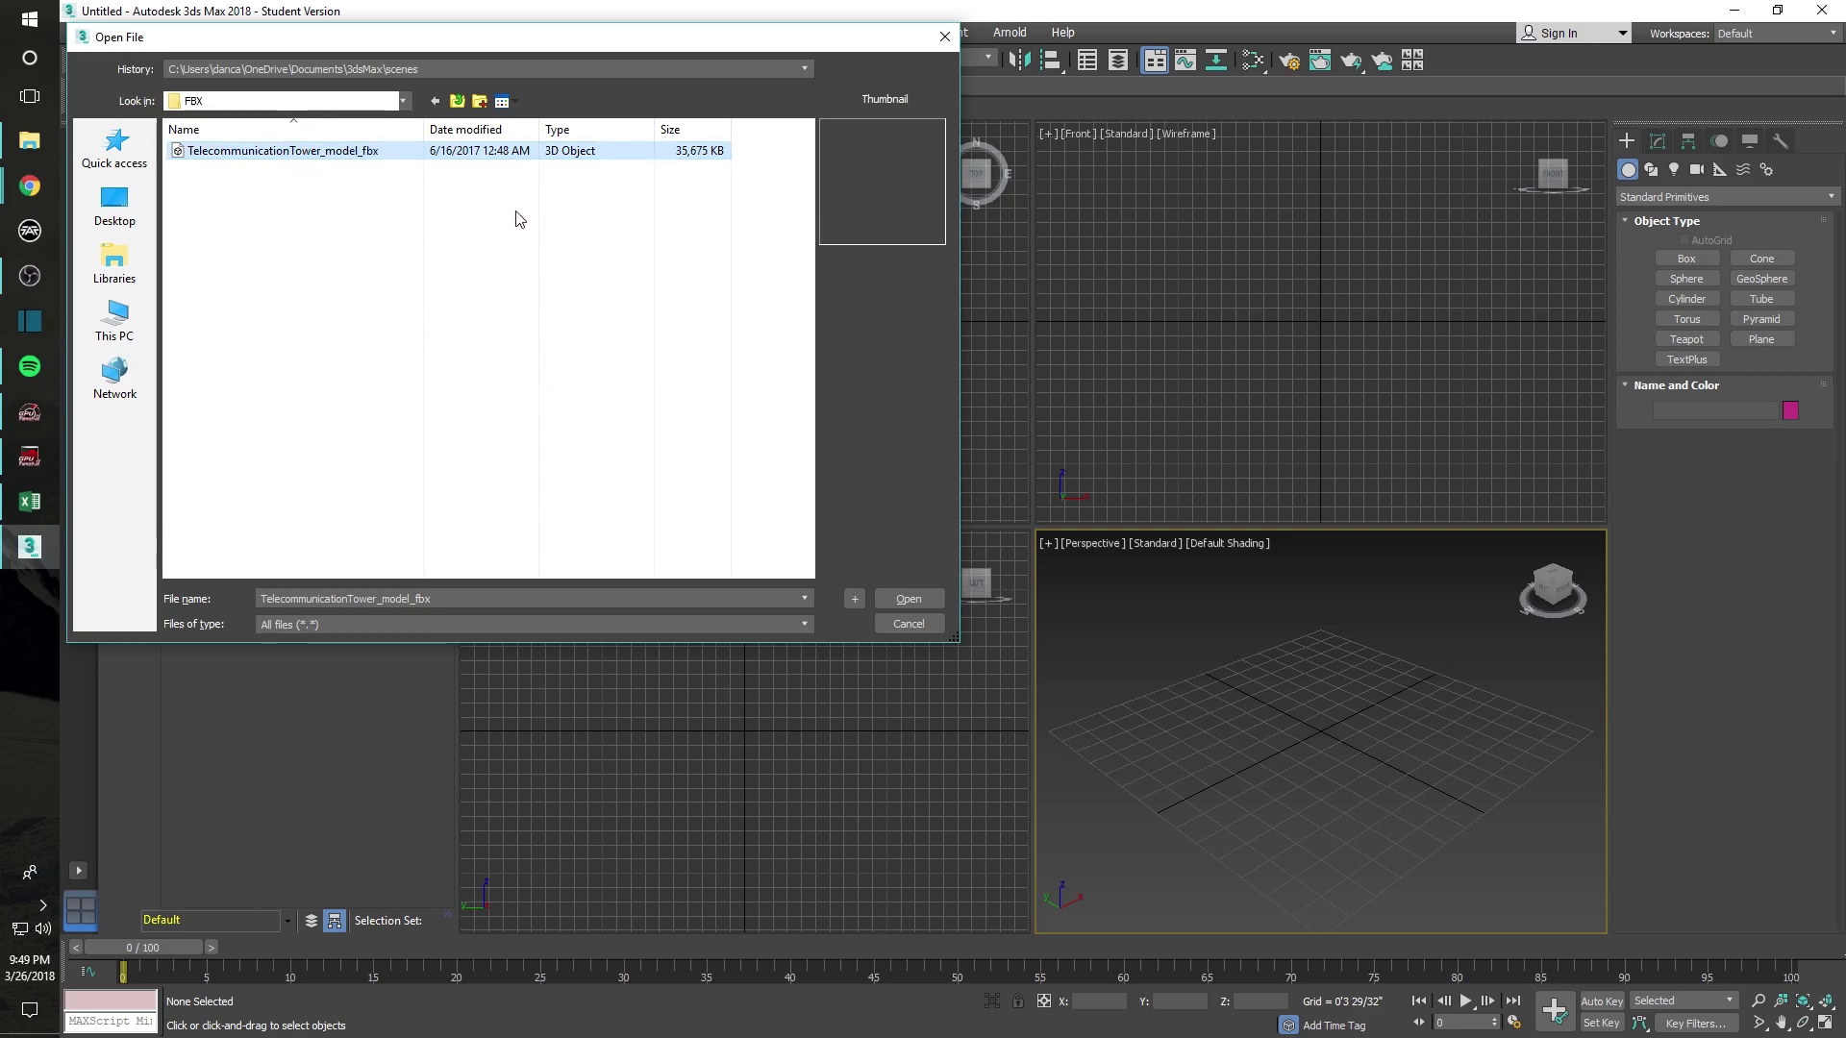
{"action": "left_click", "coordinate": [918, 596]}
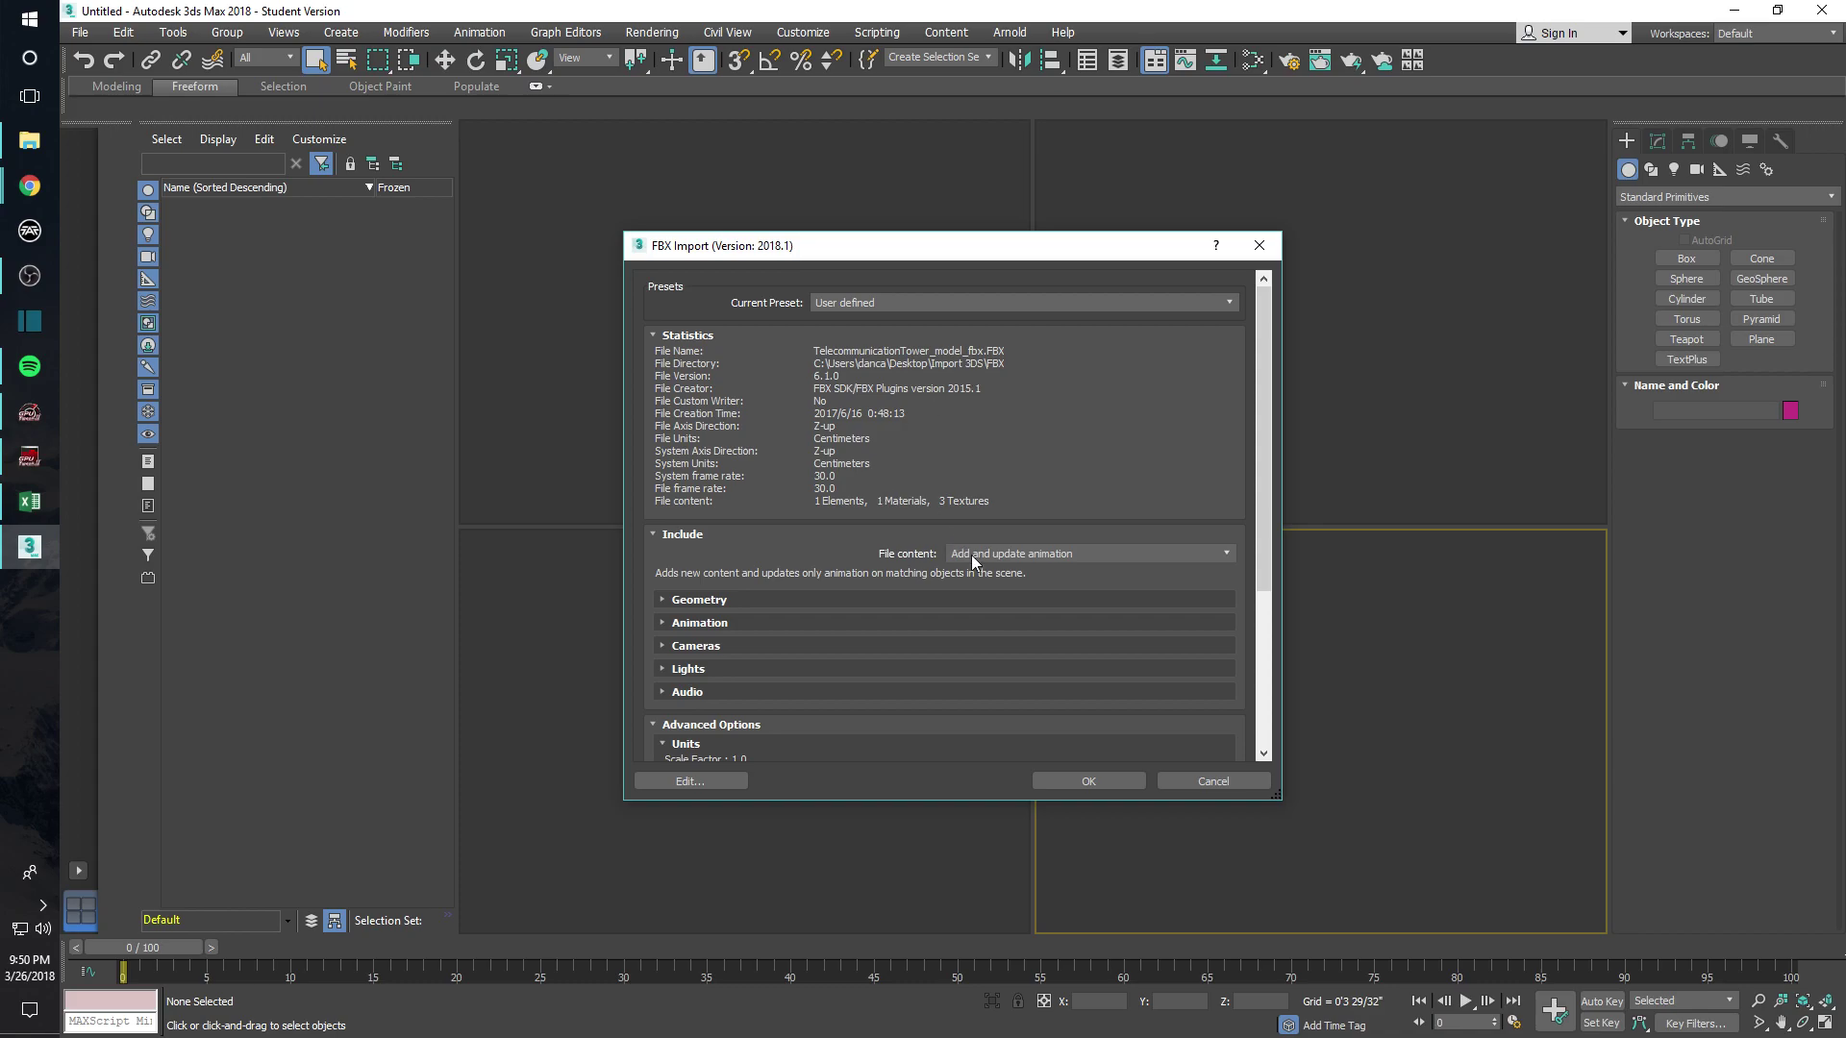
Step: Review the Geometry and Animation options, then import the FBX tower with File content set to Add
{"action": "left_click", "coordinate": [683, 601]}
{"action": "left_click", "coordinate": [682, 600]}
{"action": "left_click", "coordinate": [684, 623]}
{"action": "left_click", "coordinate": [683, 623]}
{"action": "scroll", "coordinate": [729, 654], "scroll_direction": "down", "scroll_amount": 5}
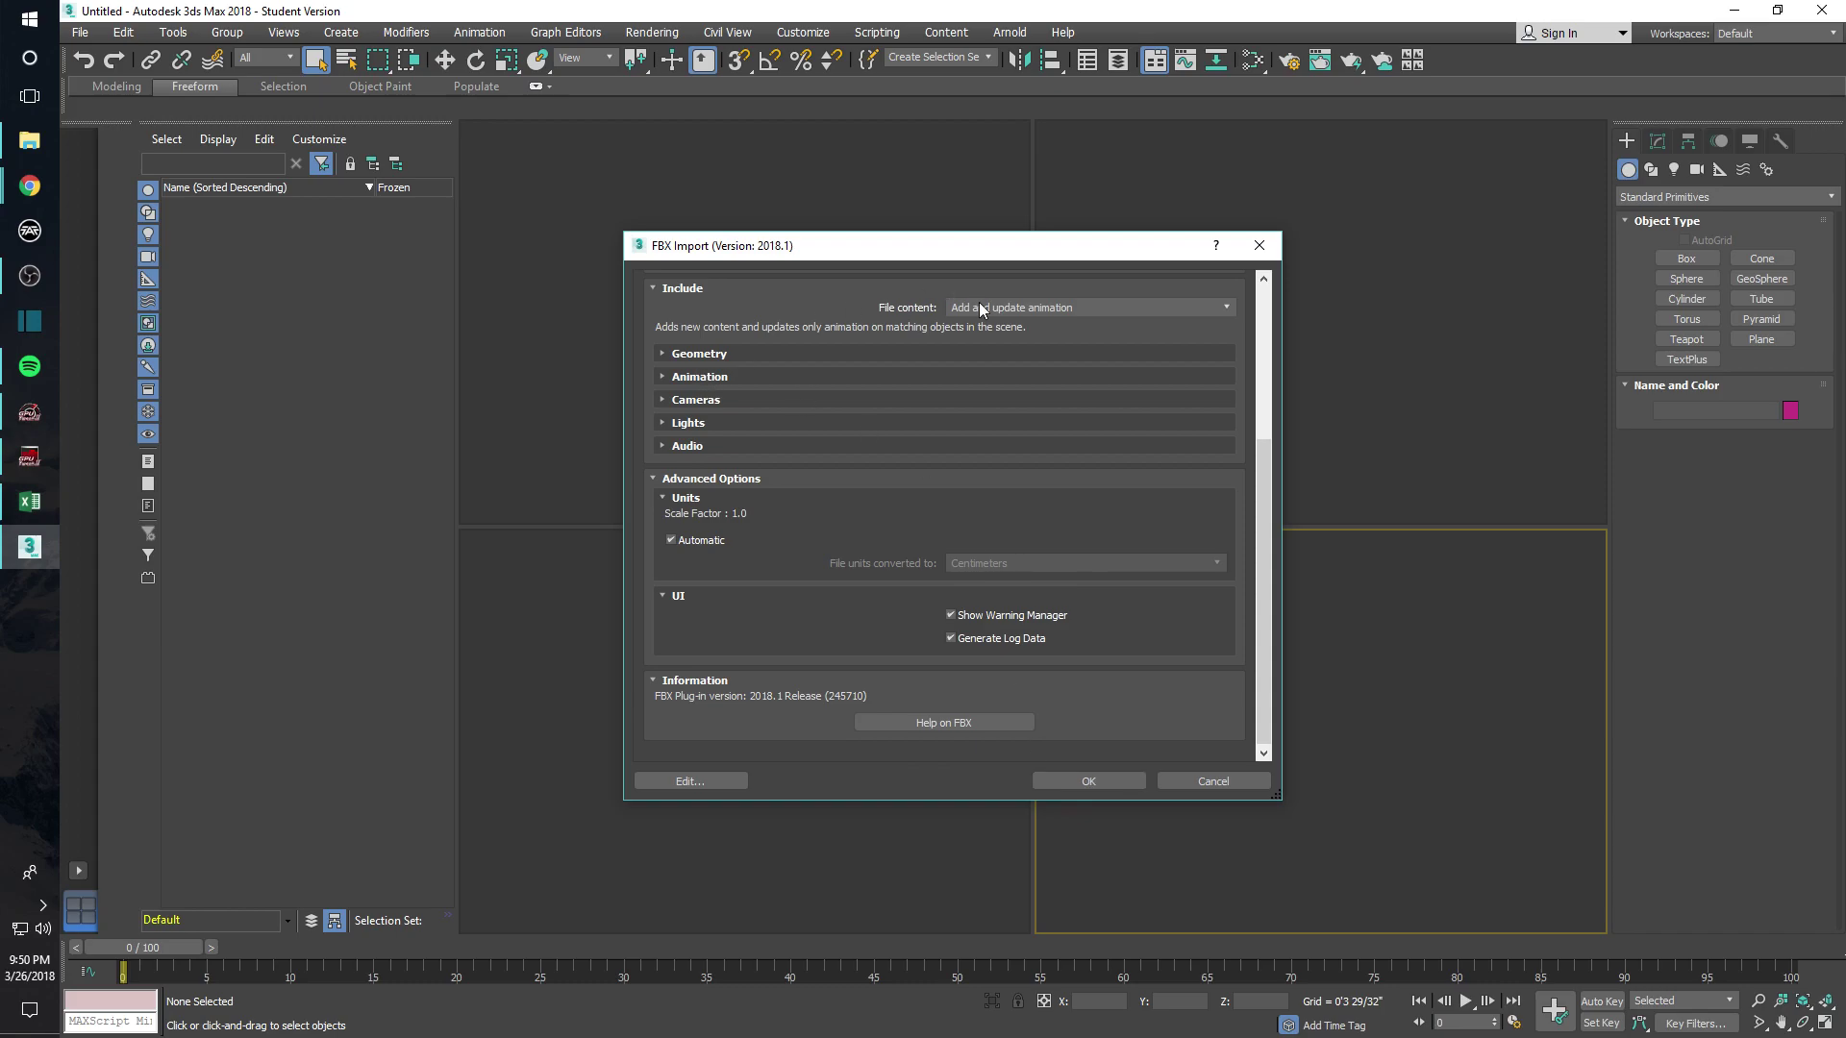
{"action": "scroll", "coordinate": [1002, 552], "scroll_direction": "up", "scroll_amount": 5}
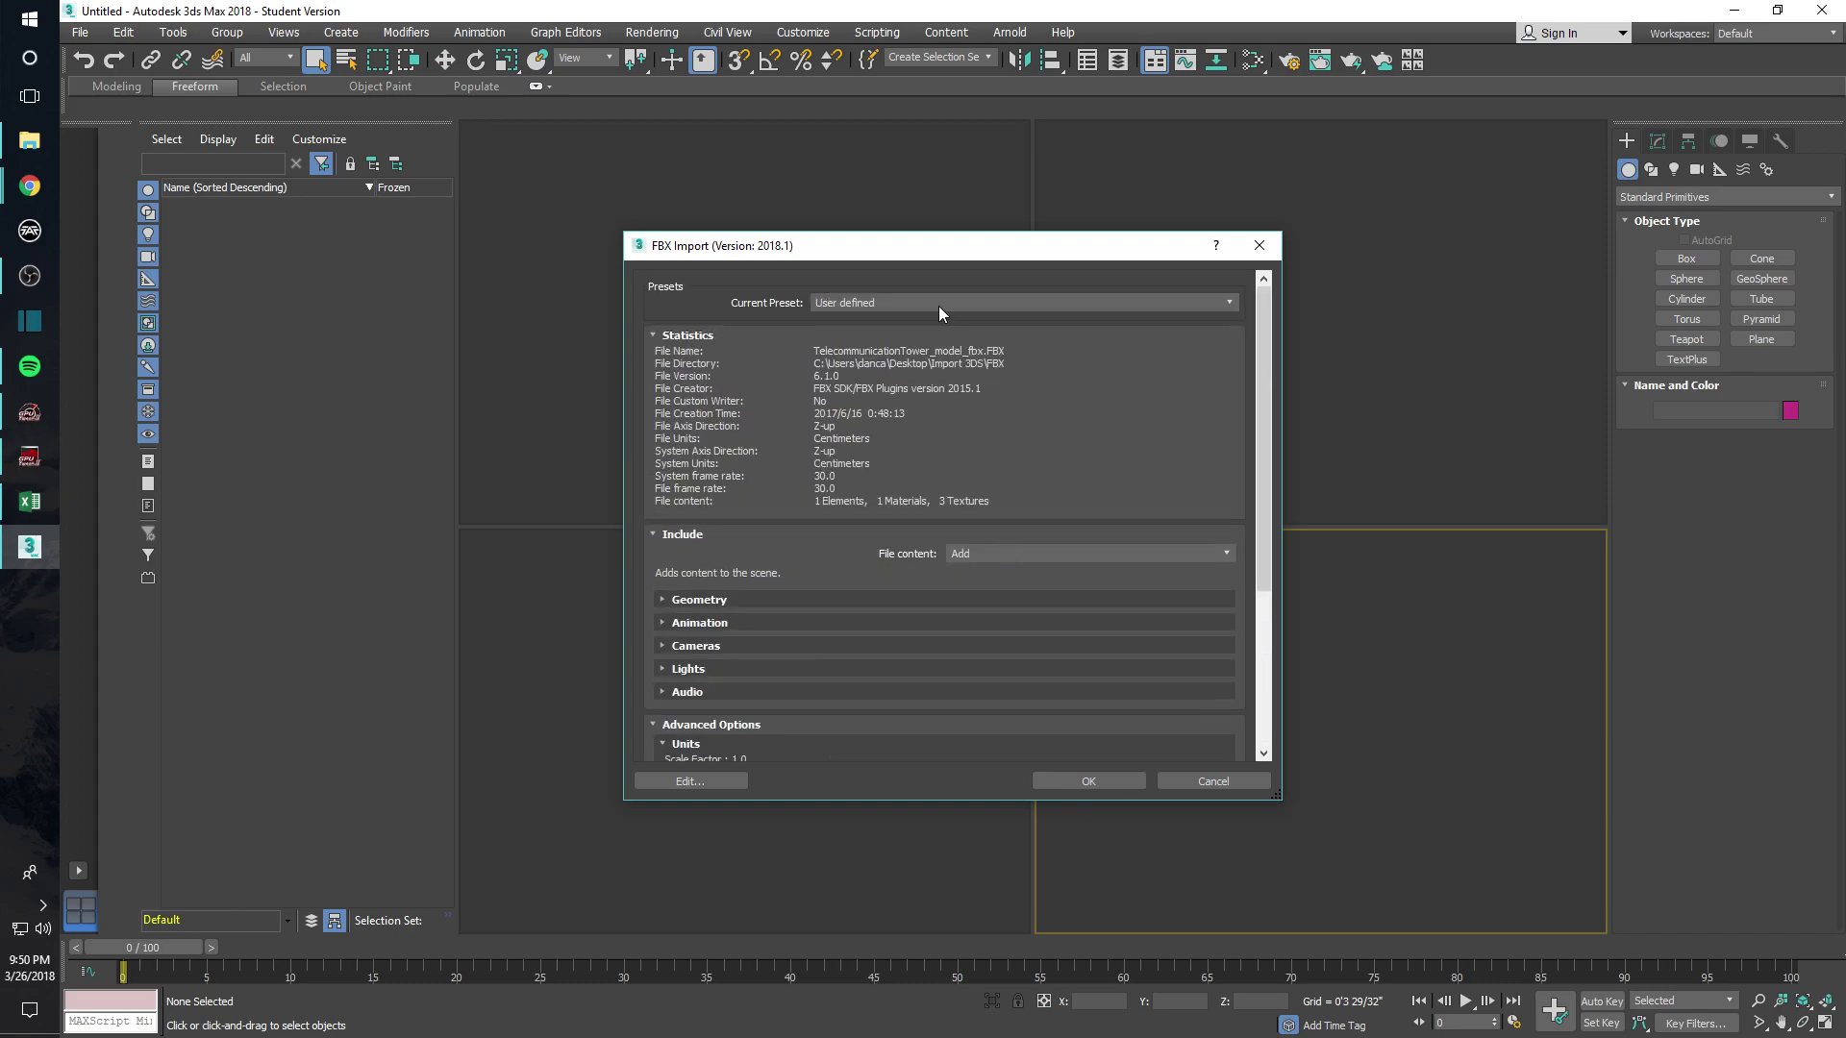
{"action": "left_click", "coordinate": [1115, 783]}
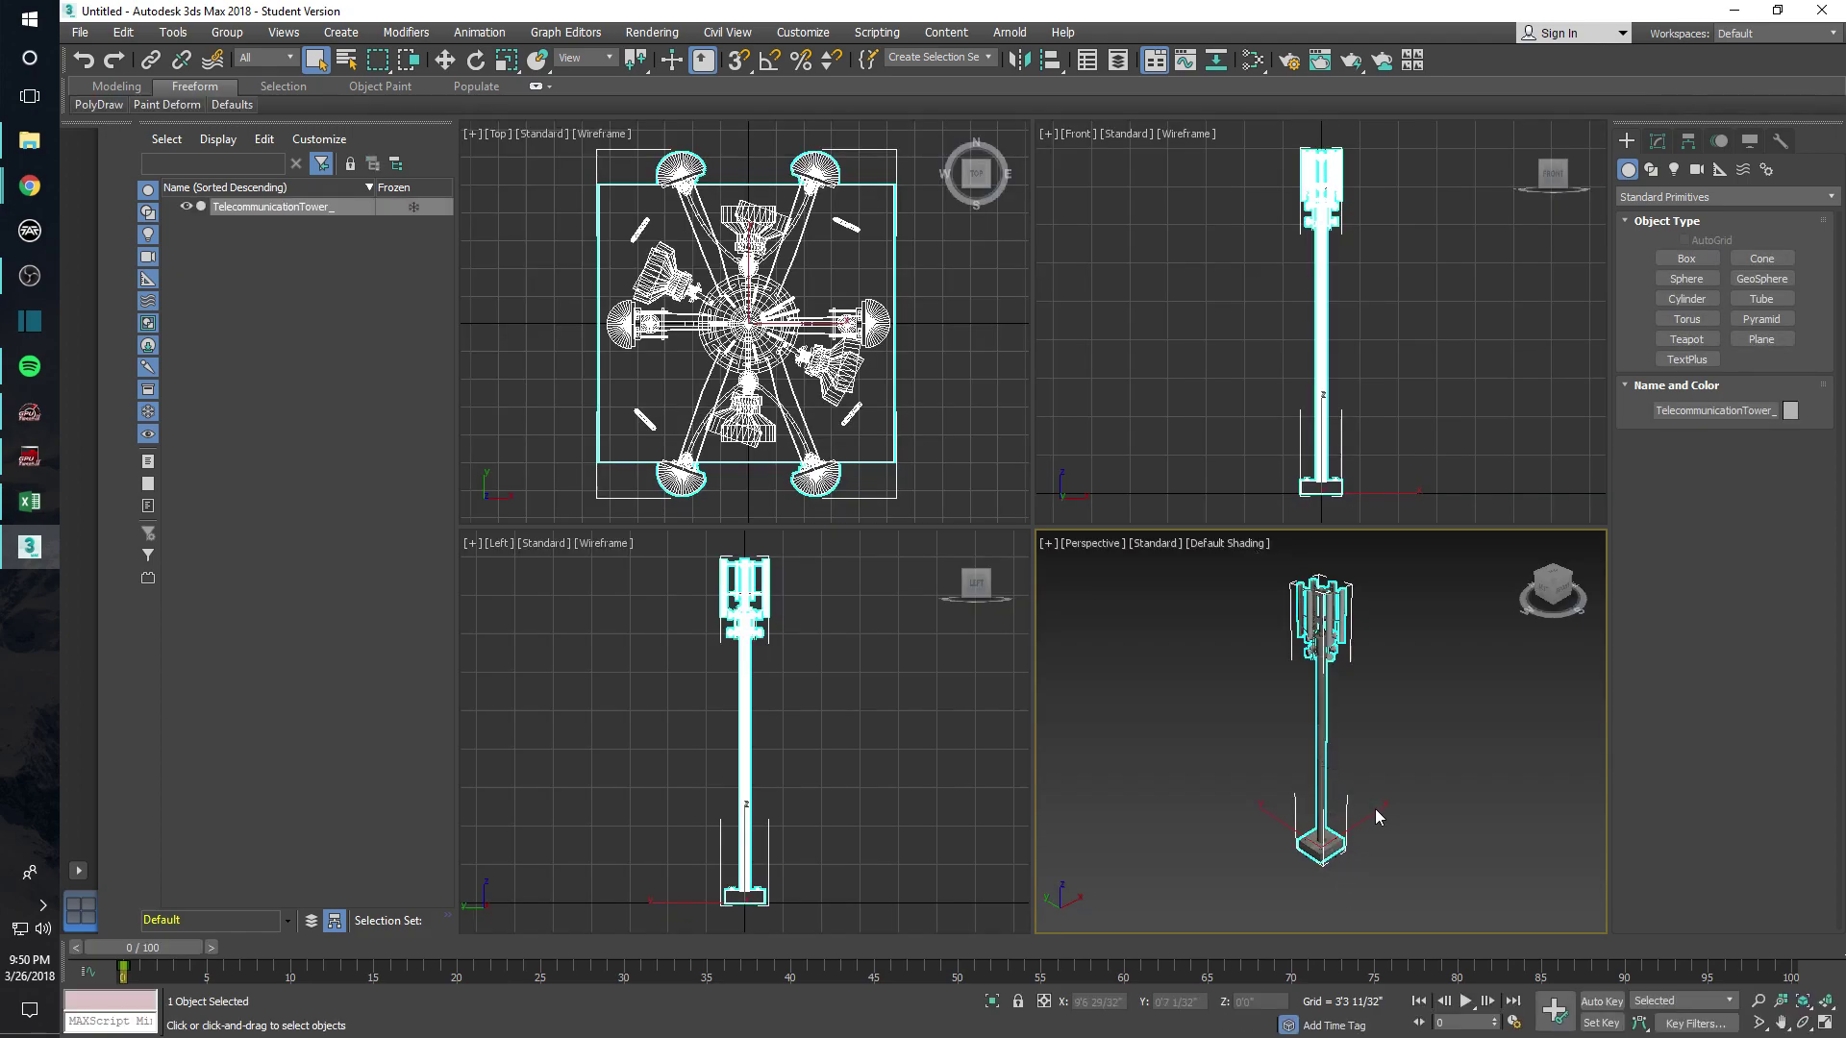
Step: Zoom in on the tower's textured base and antennas, then switch to File Explorer
{"action": "scroll", "coordinate": [1371, 844], "scroll_direction": "up", "scroll_amount": 6}
{"action": "scroll", "coordinate": [1334, 838], "scroll_direction": "down", "scroll_amount": 8}
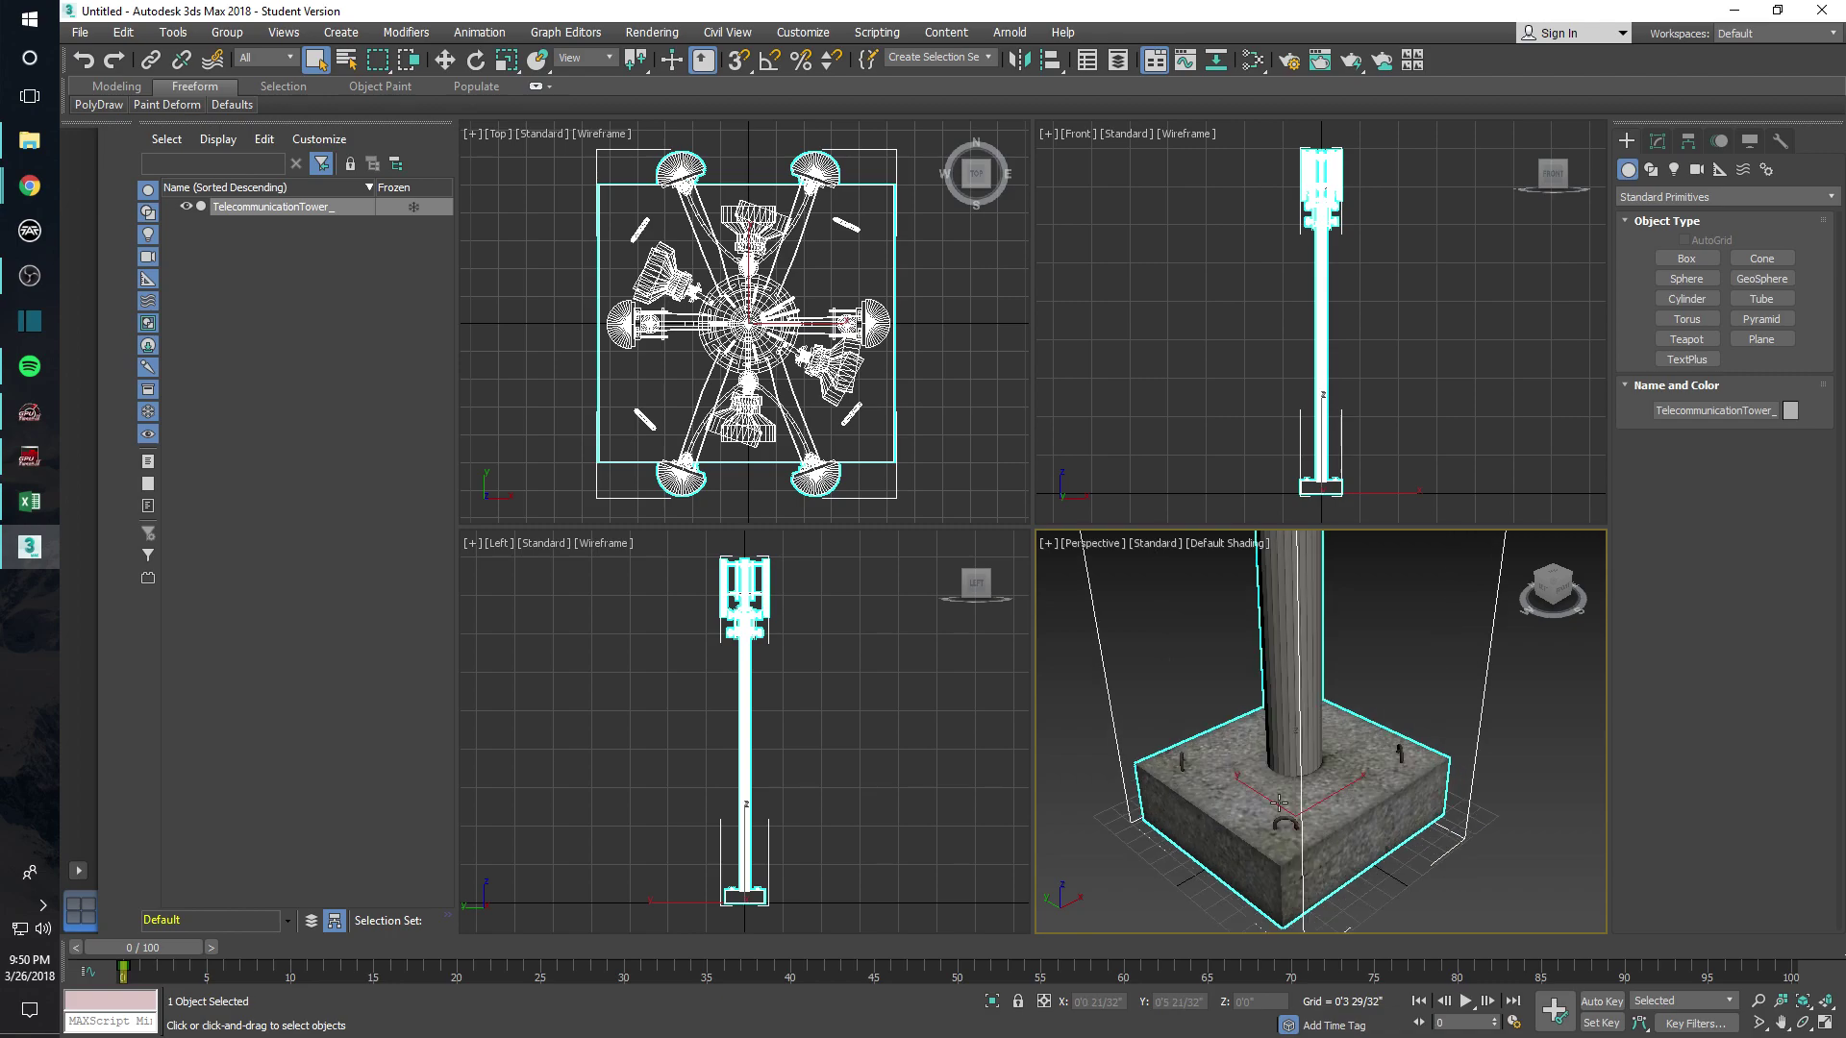
{"action": "scroll", "coordinate": [1300, 769], "scroll_direction": "up", "scroll_amount": 10}
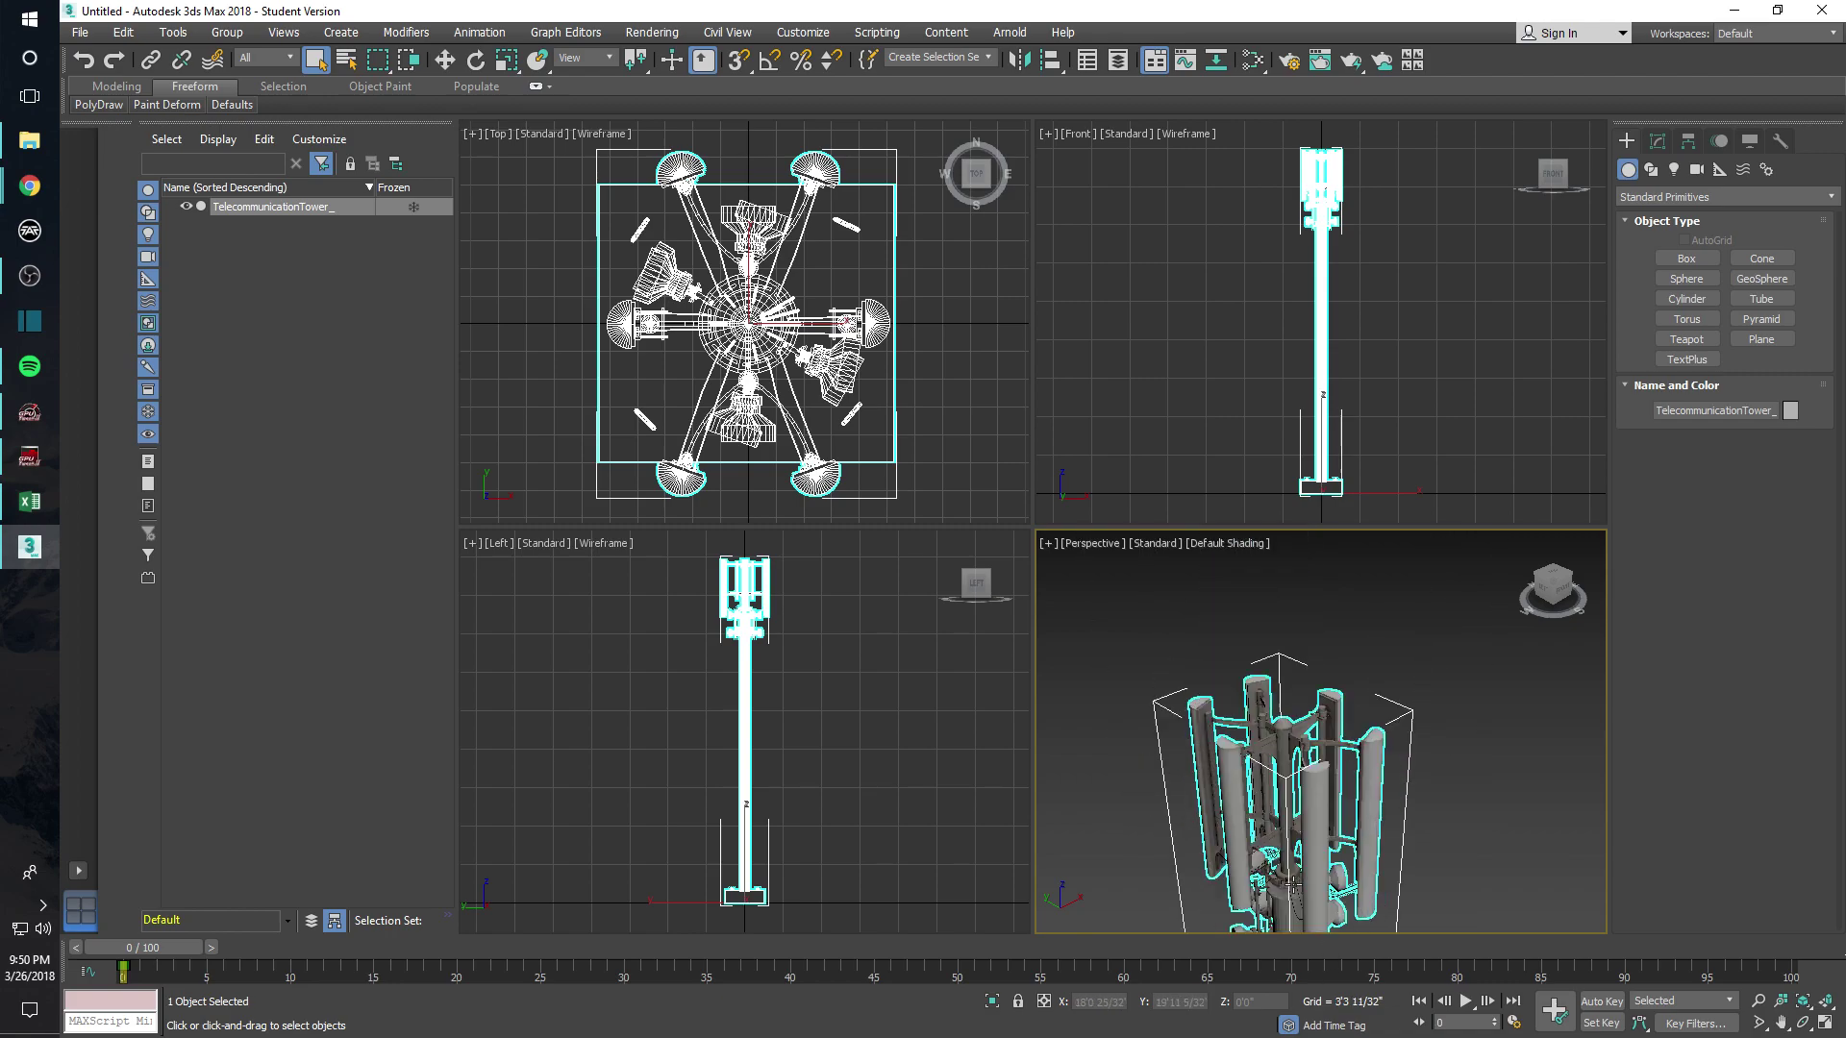
{"action": "scroll", "coordinate": [1299, 766], "scroll_direction": "down", "scroll_amount": 4}
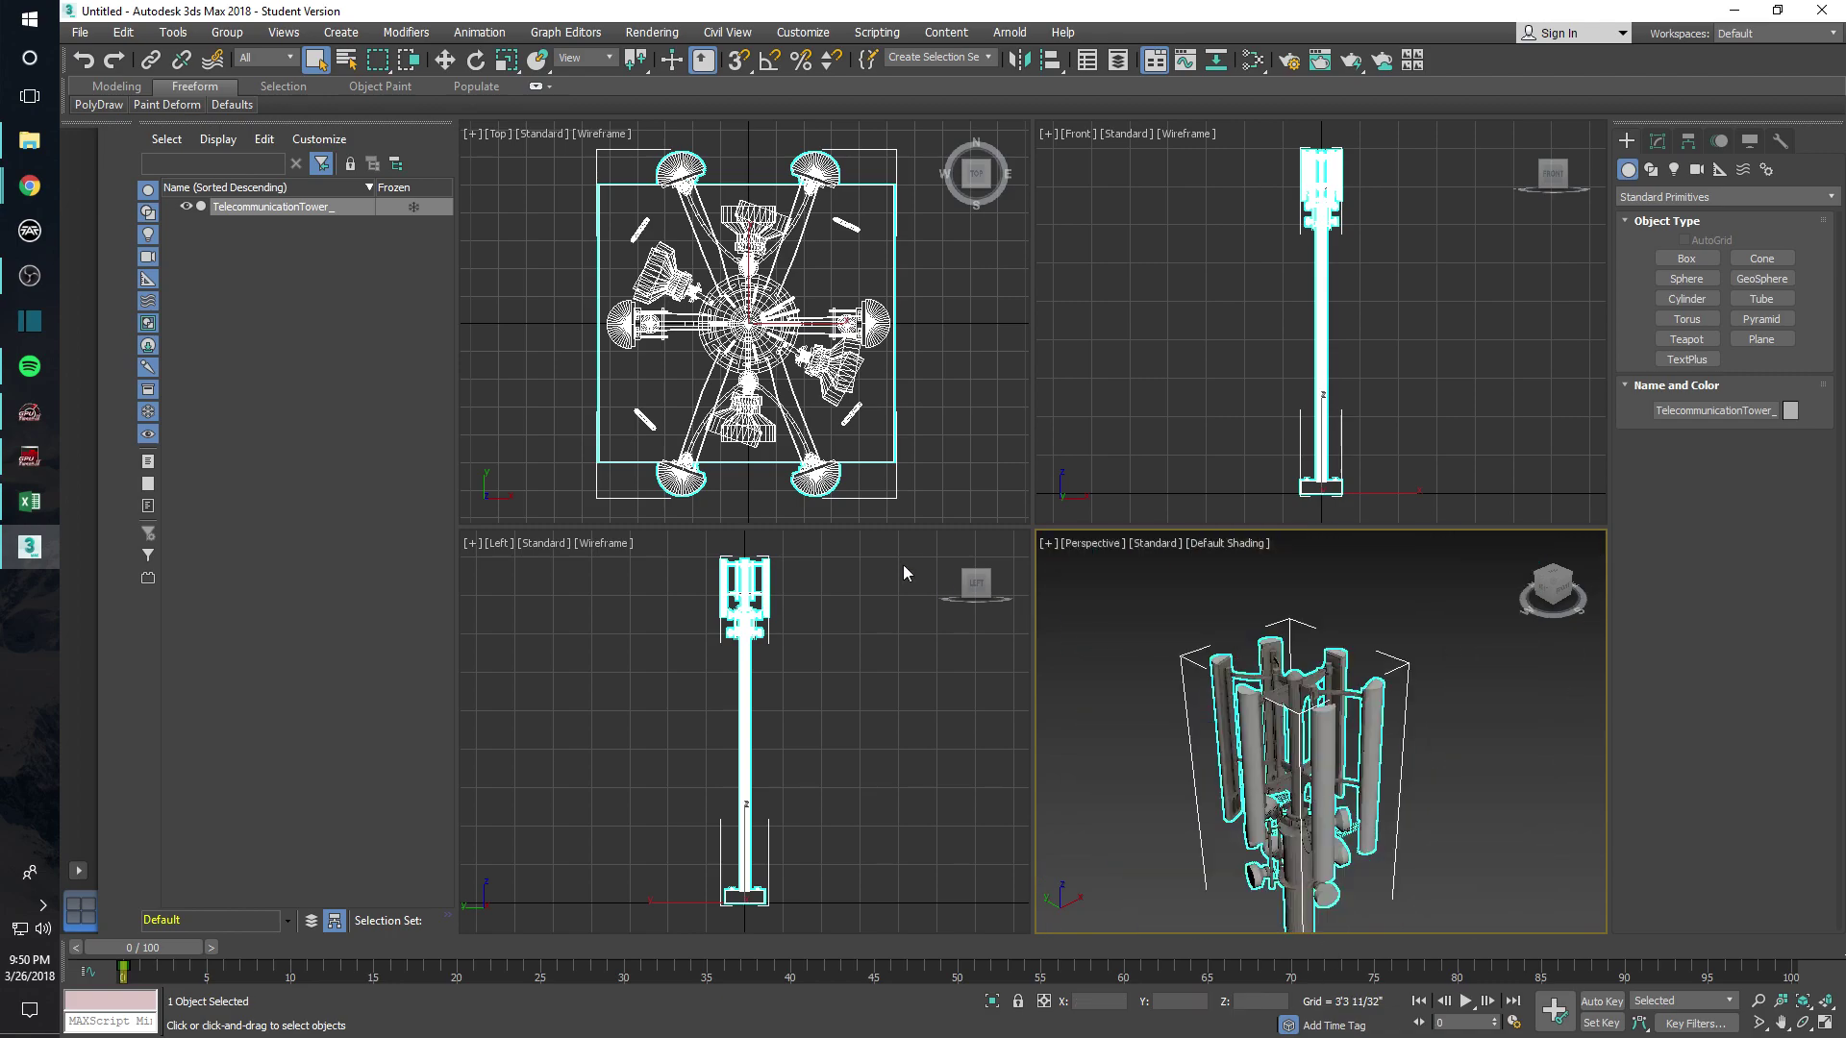
{"action": "key", "text": "super+e"}
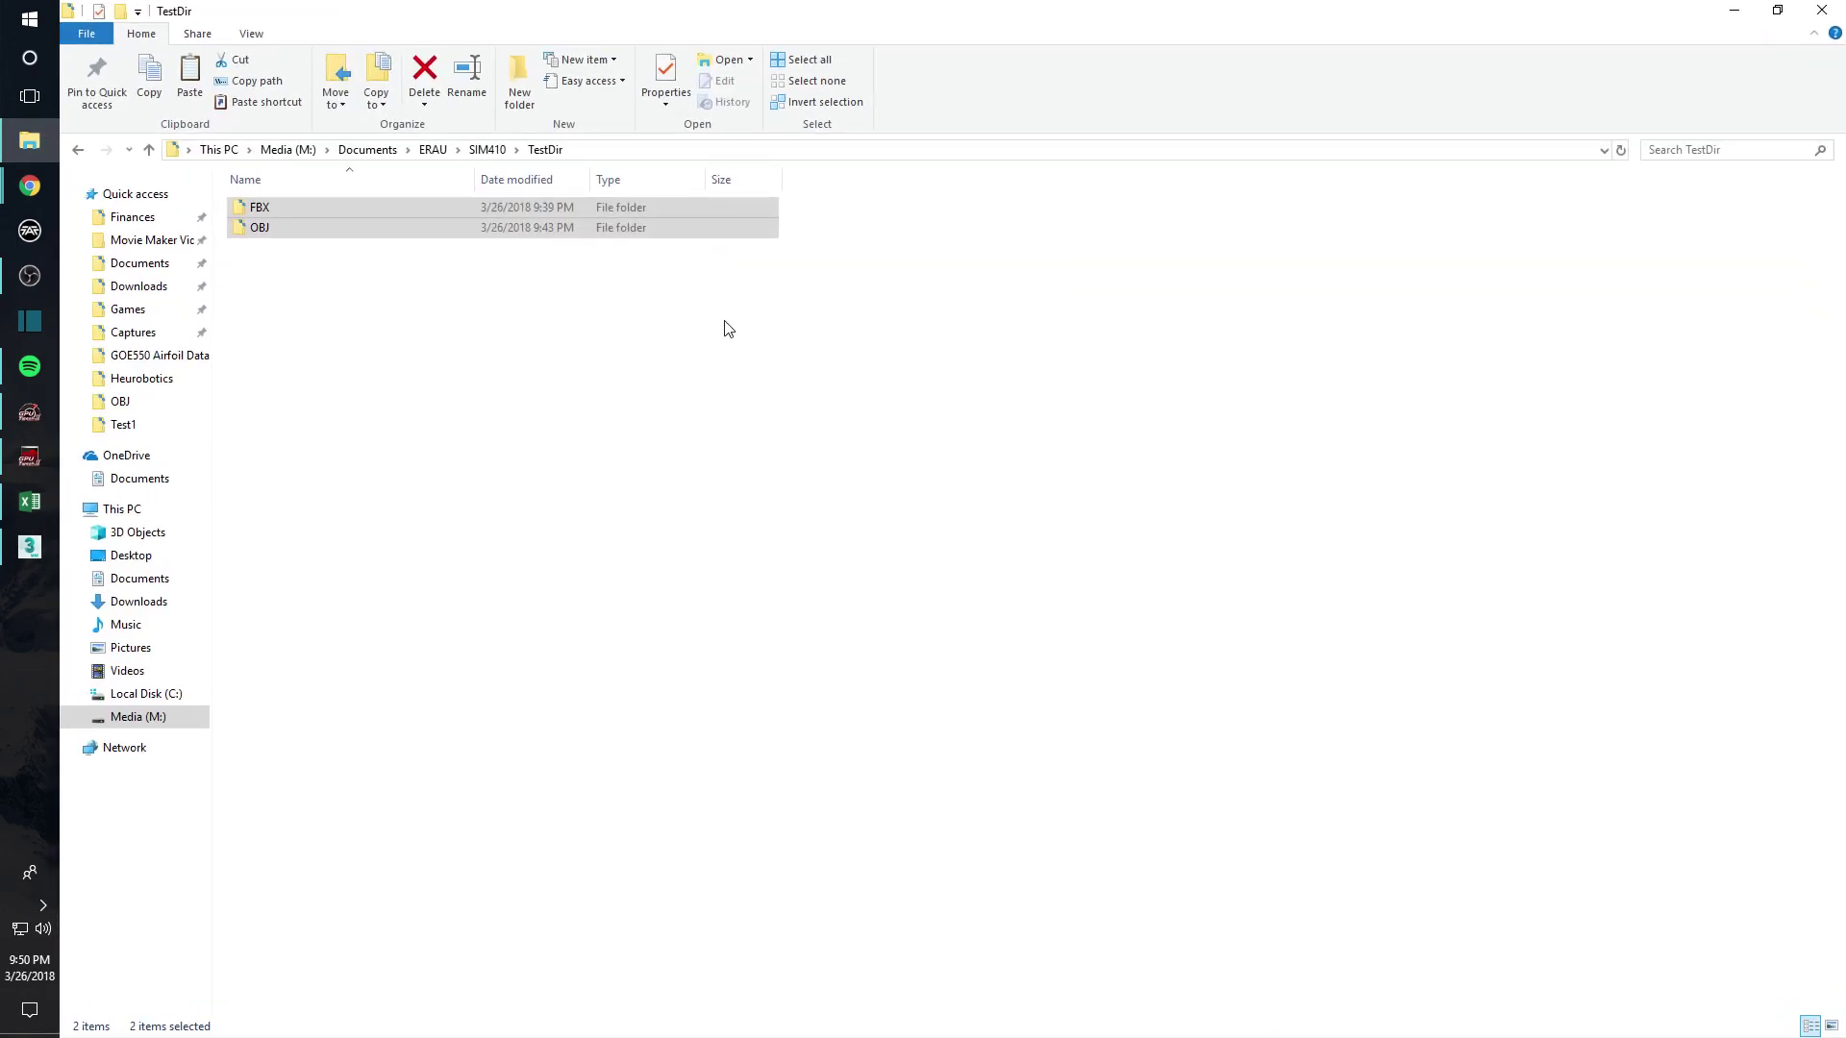
Step: Inspect the three maps in FBX > TelecommunicationTower_model_fbx.fbm, then return to 3ds Max
{"action": "left_click", "coordinate": [284, 207]}
{"action": "double_click", "coordinate": [285, 207]}
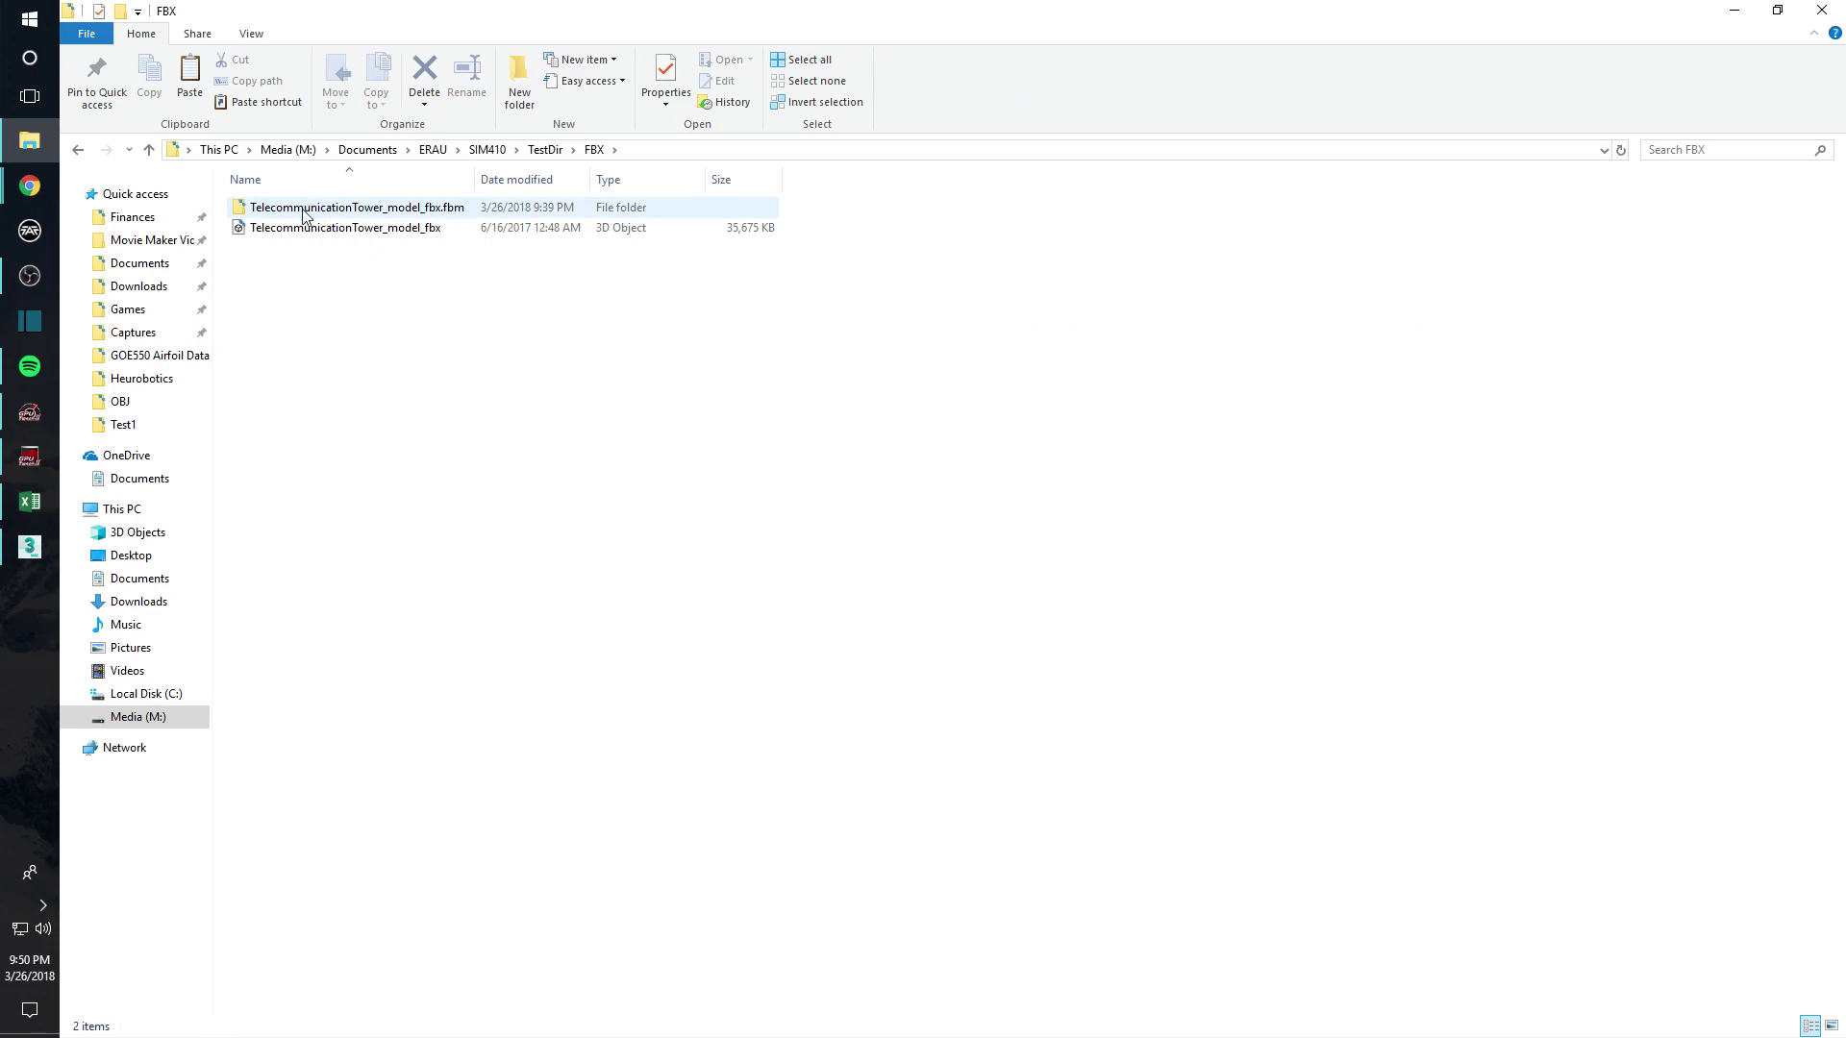
{"action": "double_click", "coordinate": [363, 216]}
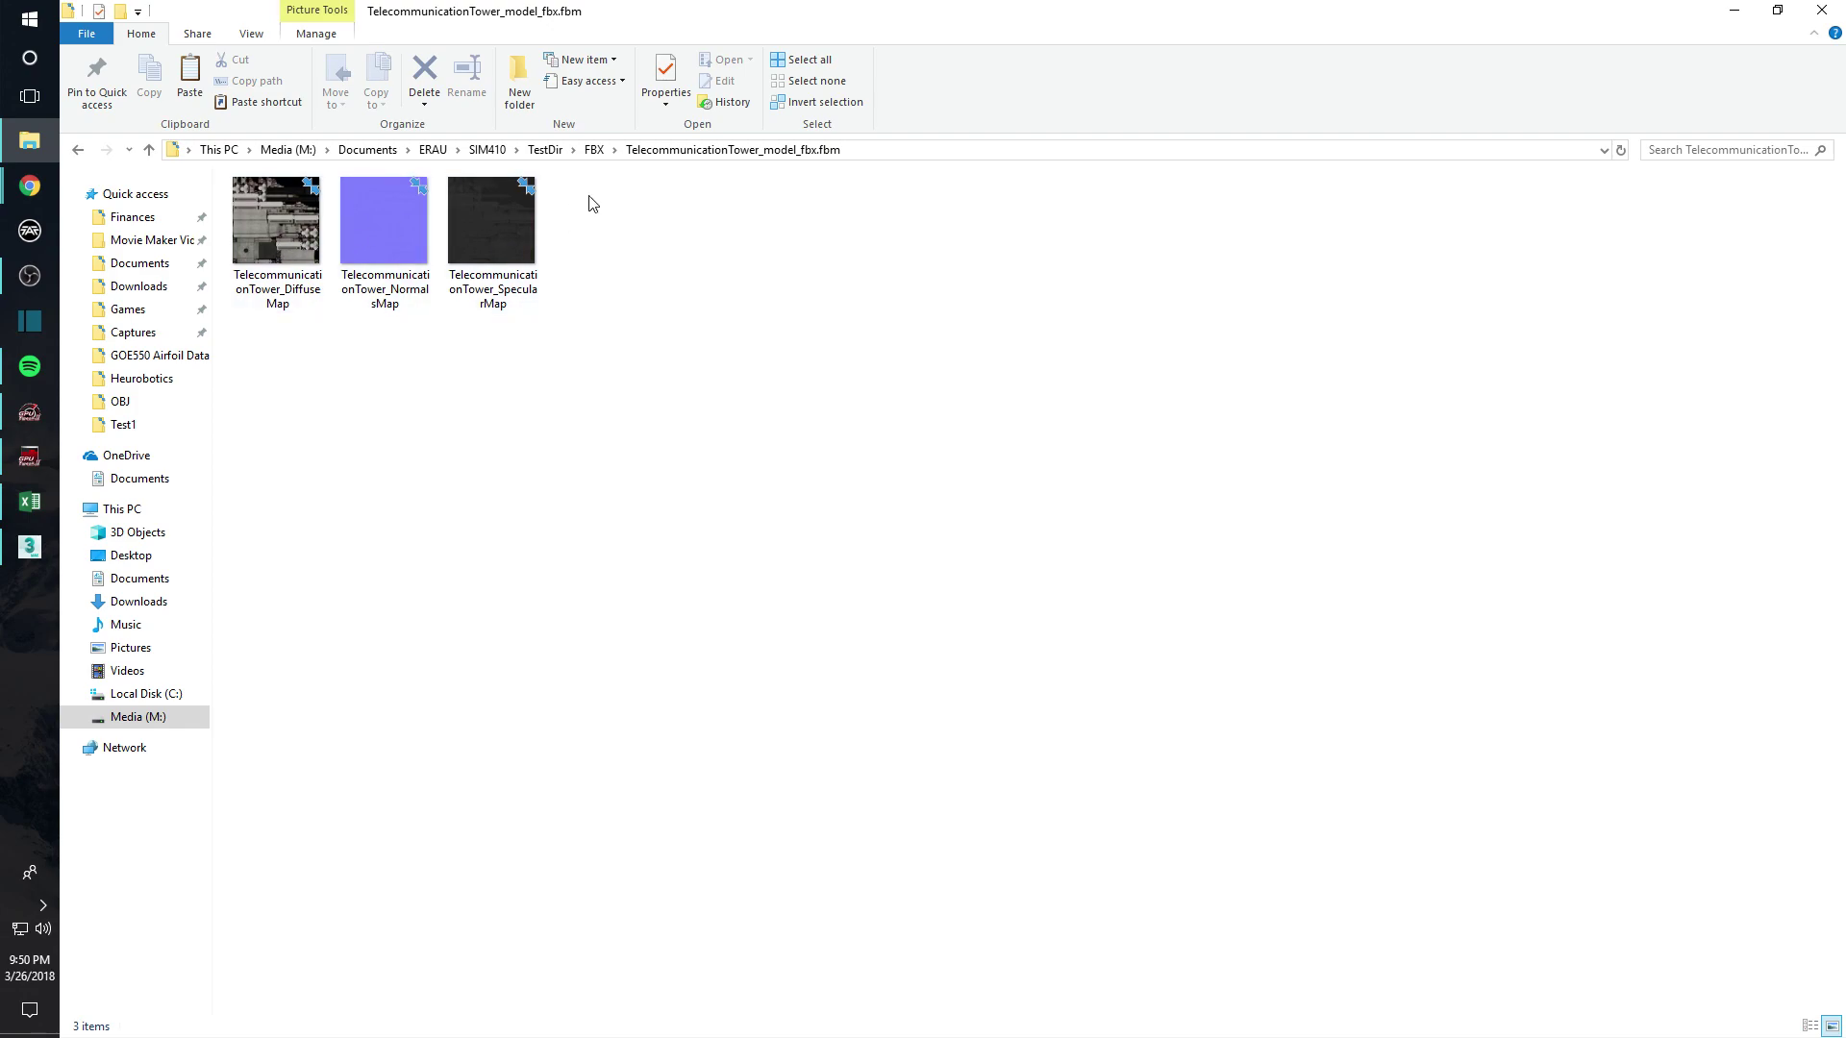
{"action": "left_click", "coordinate": [592, 151]}
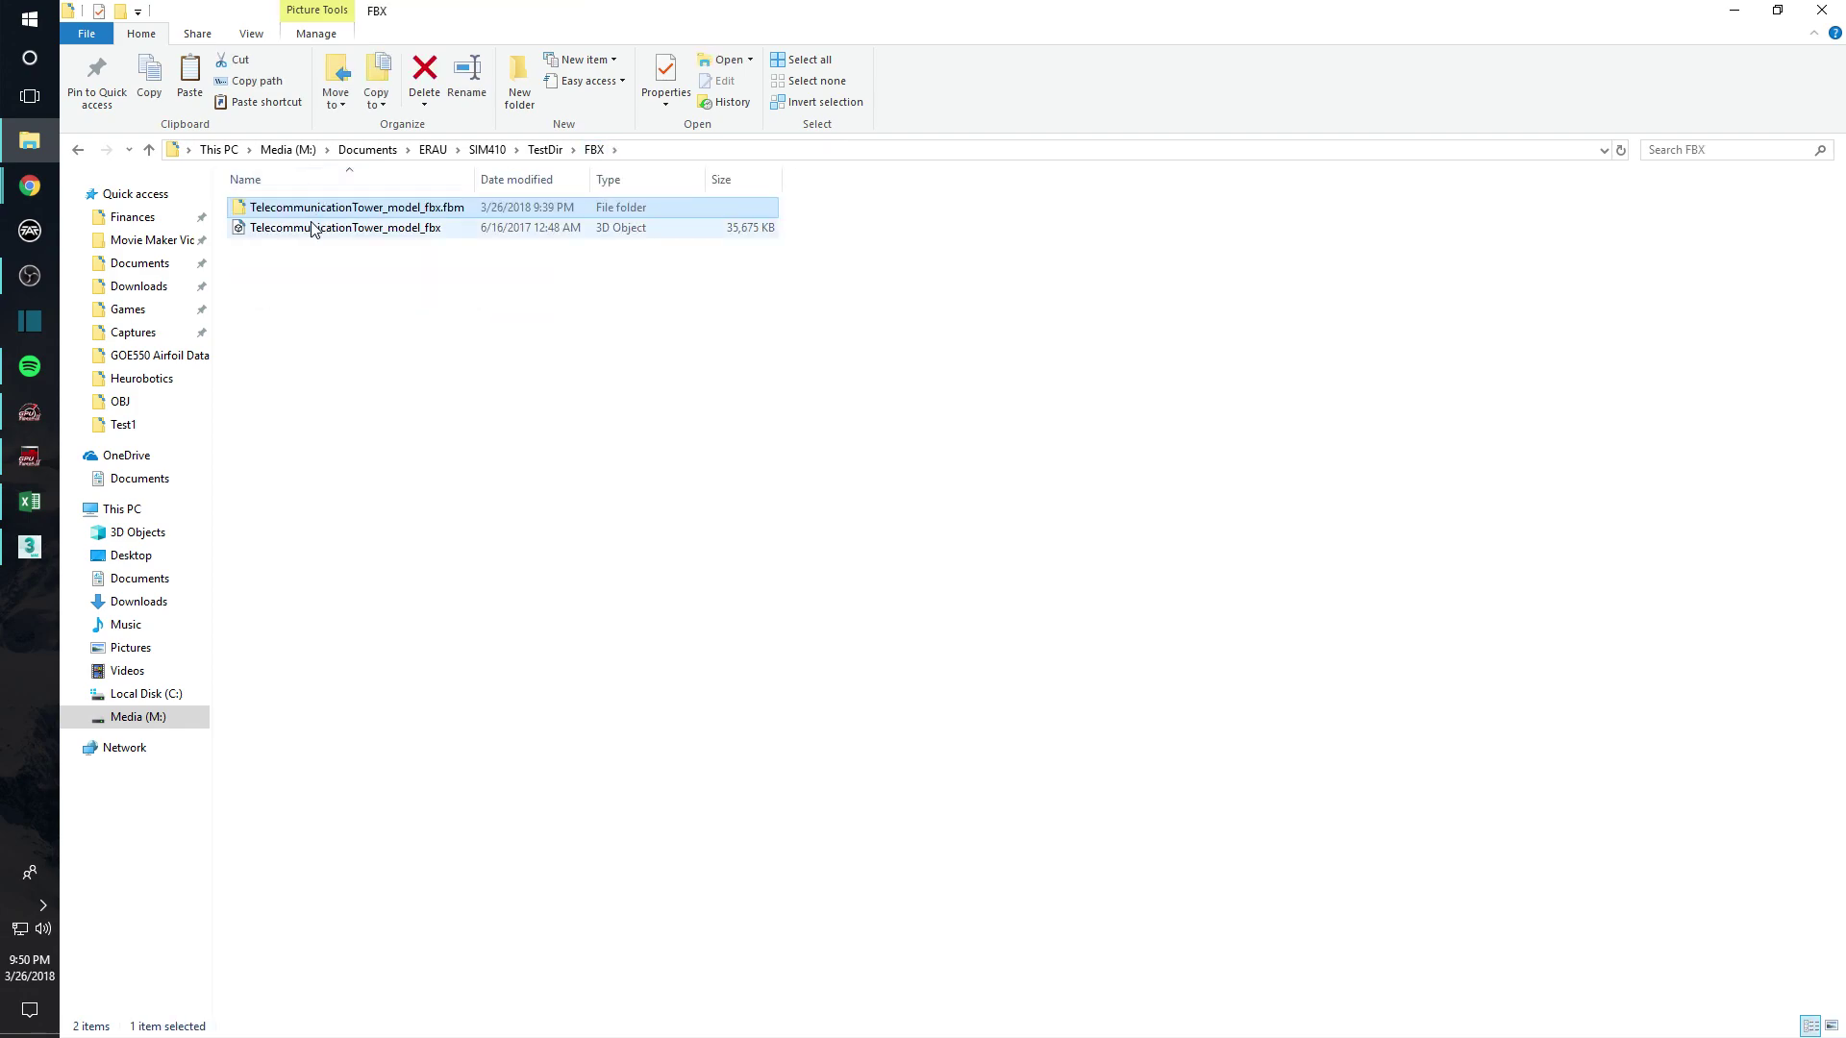
{"action": "left_click", "coordinate": [30, 546]}
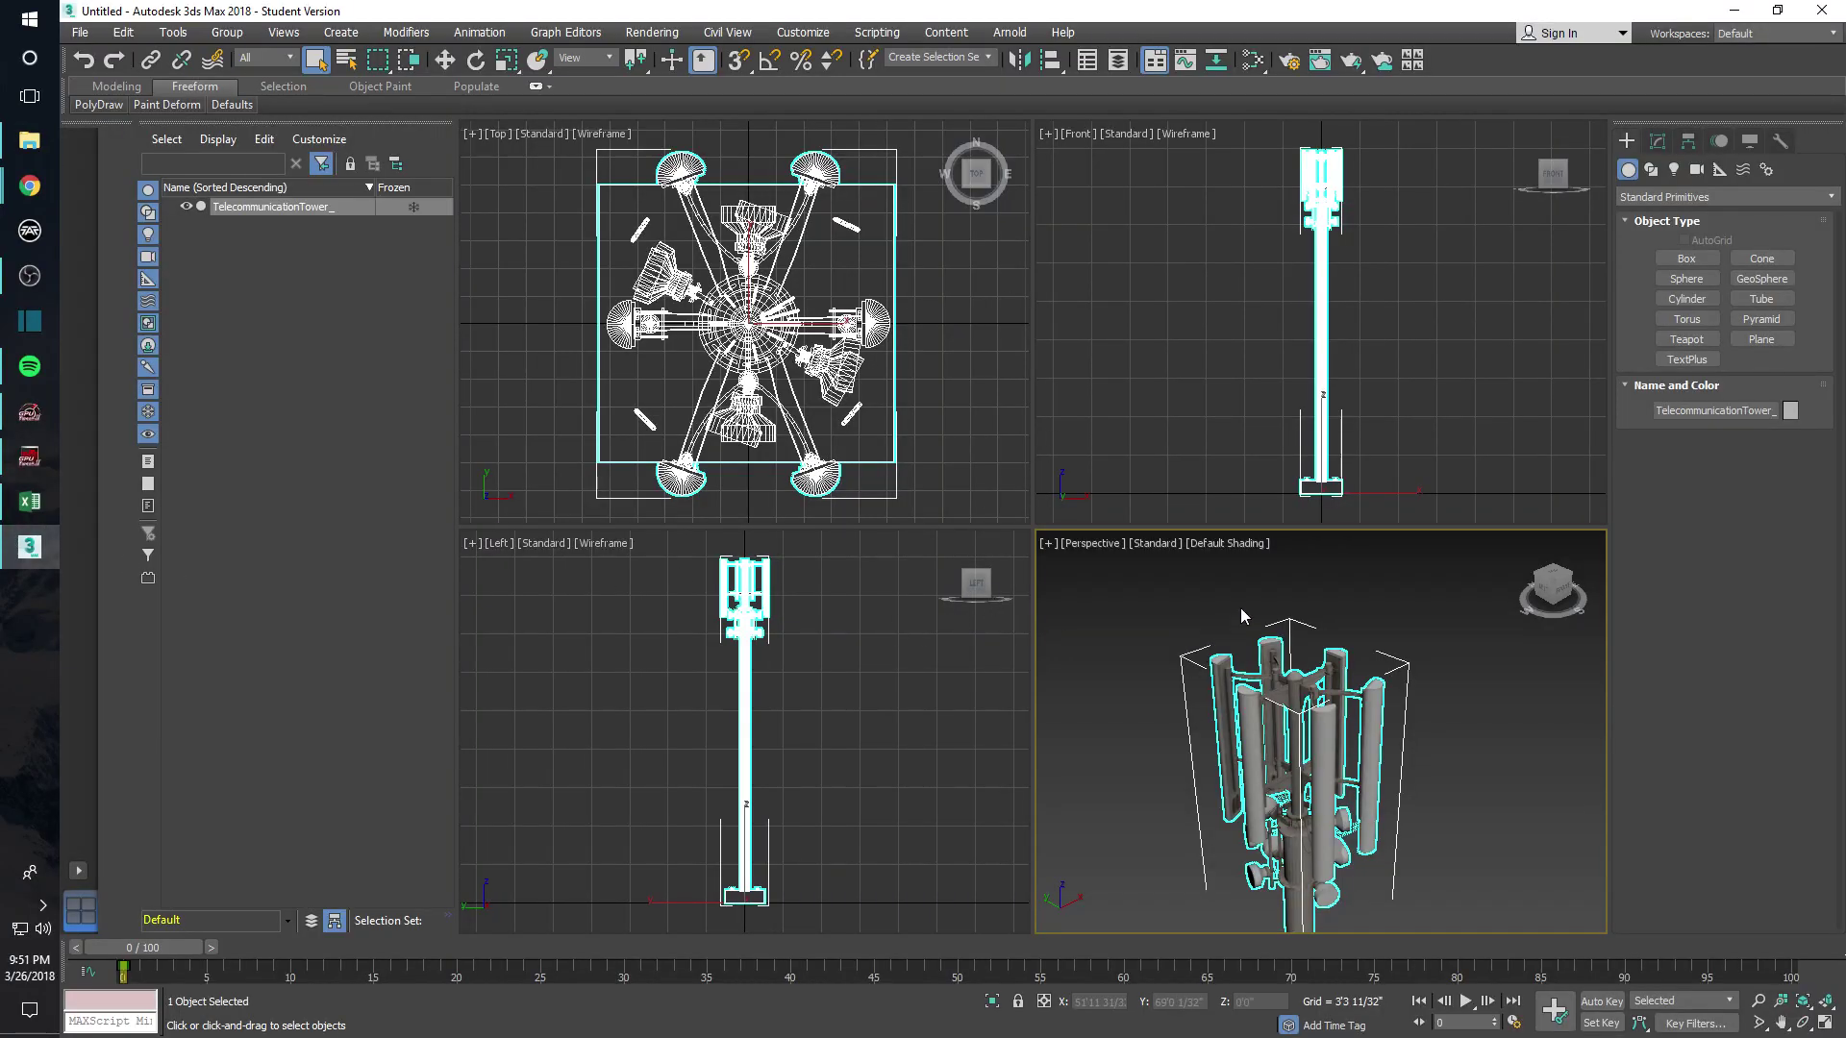
Step: Orbit and zoom out to frame the whole tower, then maximize the Perspective viewport
{"action": "middle_click_drag", "start_coordinate": [1365, 597], "coordinate": [1267, 673], "text": "alt"}
{"action": "scroll", "coordinate": [1298, 798], "scroll_direction": "down", "scroll_amount": 5}
{"action": "middle_click_drag", "start_coordinate": [1299, 815], "coordinate": [1327, 824], "text": "alt"}
{"action": "left_click", "coordinate": [1825, 1023]}
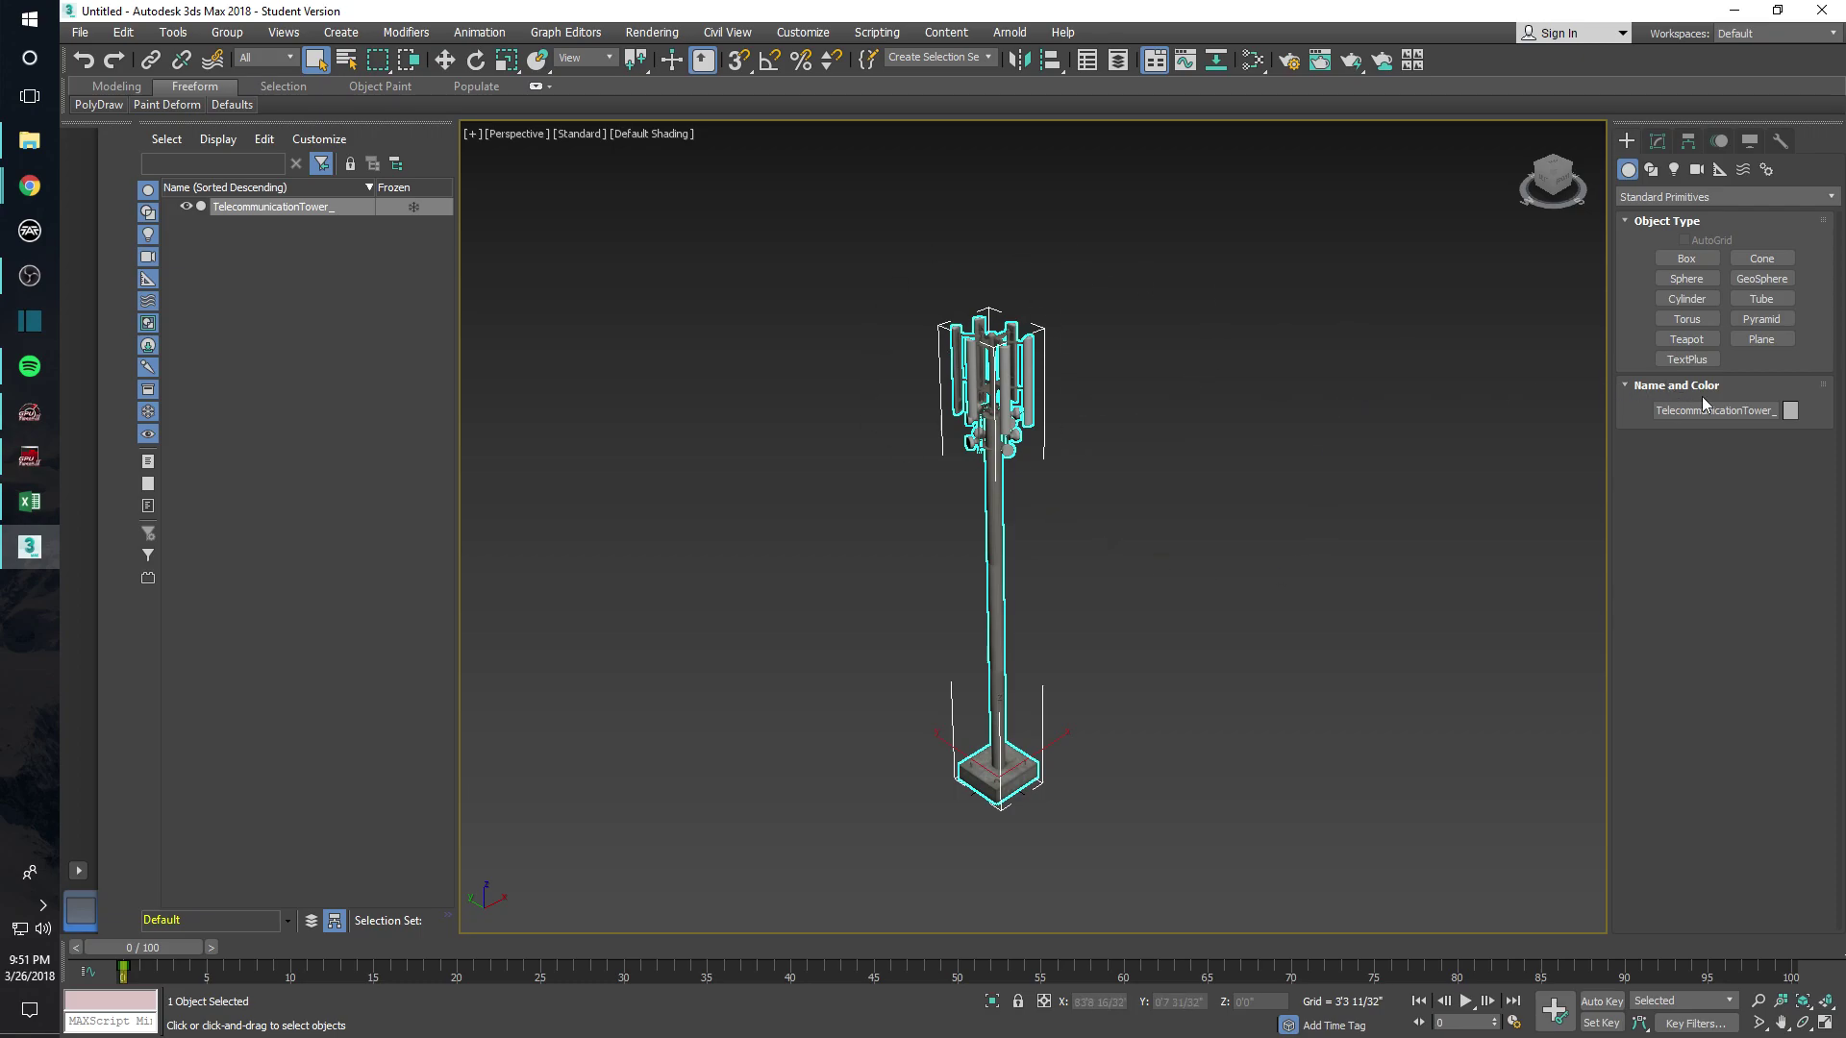
Step: Run the Measure utility to show the tower's size, about 2'5" x 4'0" x 29'3"
{"action": "left_click", "coordinate": [1782, 139]}
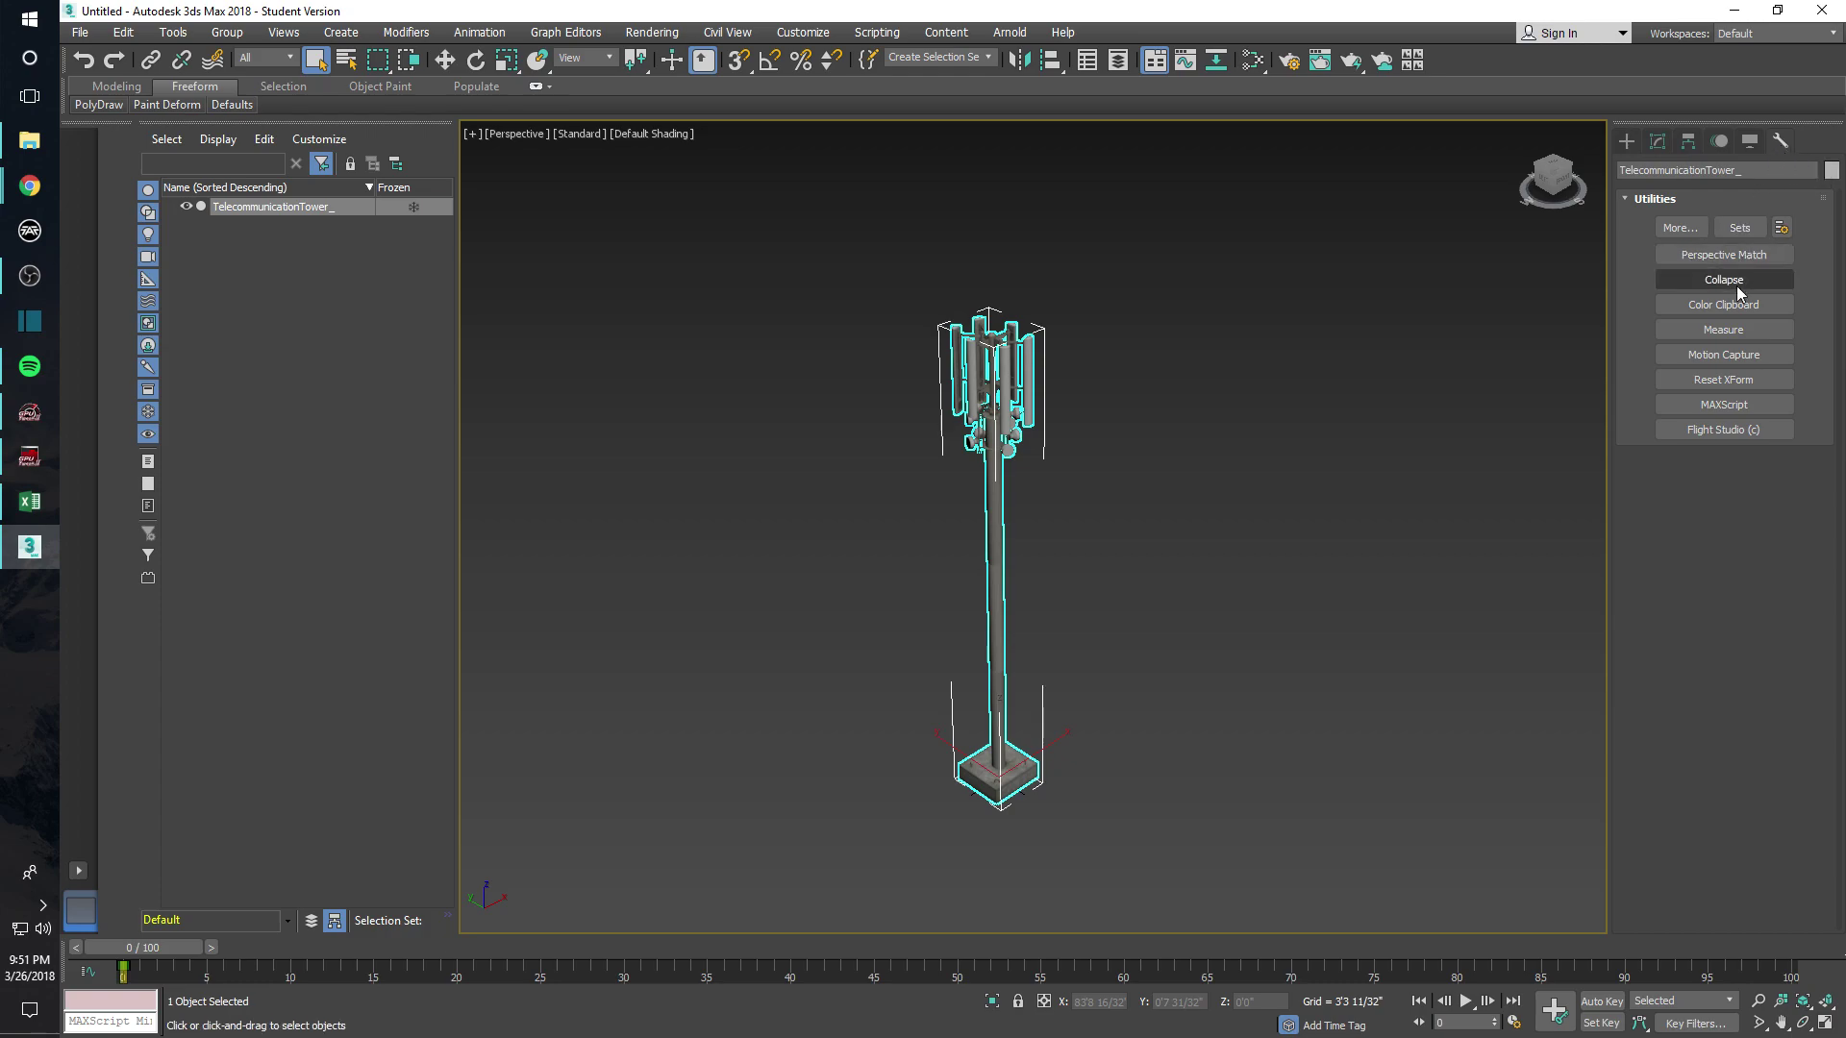
{"action": "left_click", "coordinate": [1734, 333]}
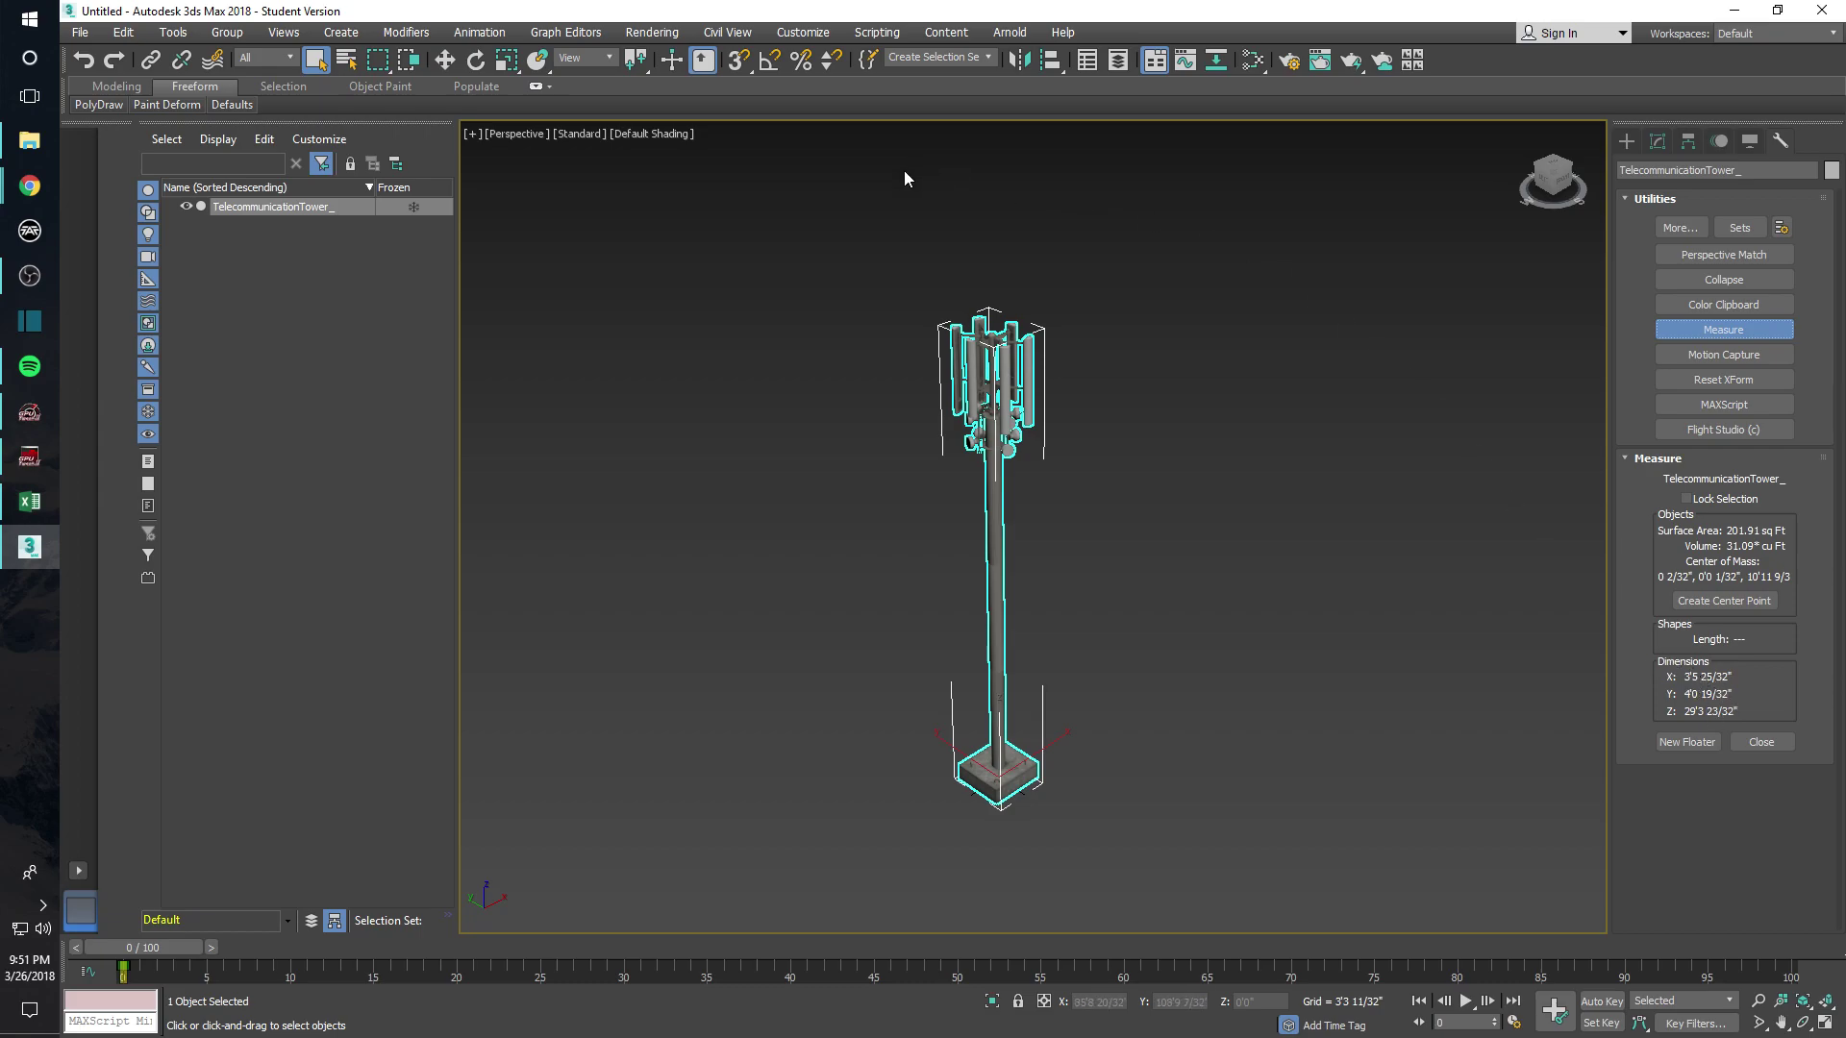
{"action": "left_click", "coordinate": [802, 33]}
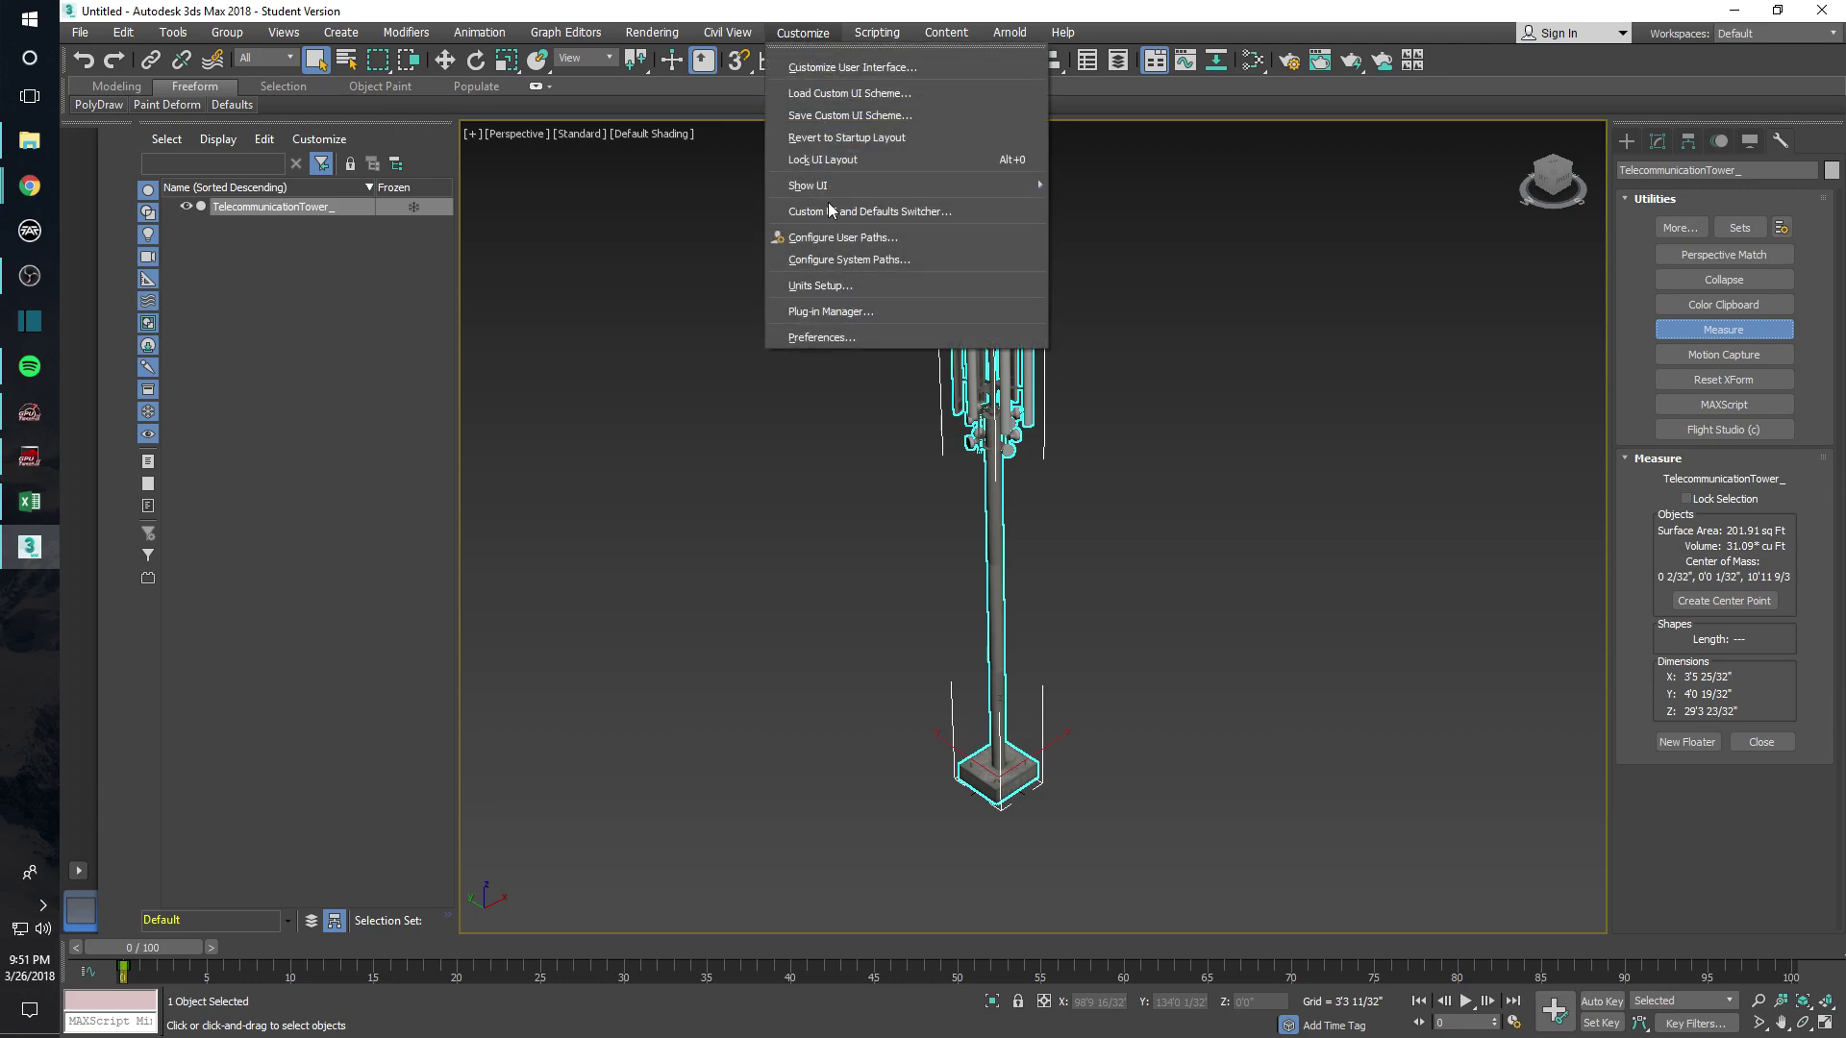
{"action": "left_click", "coordinate": [819, 286]}
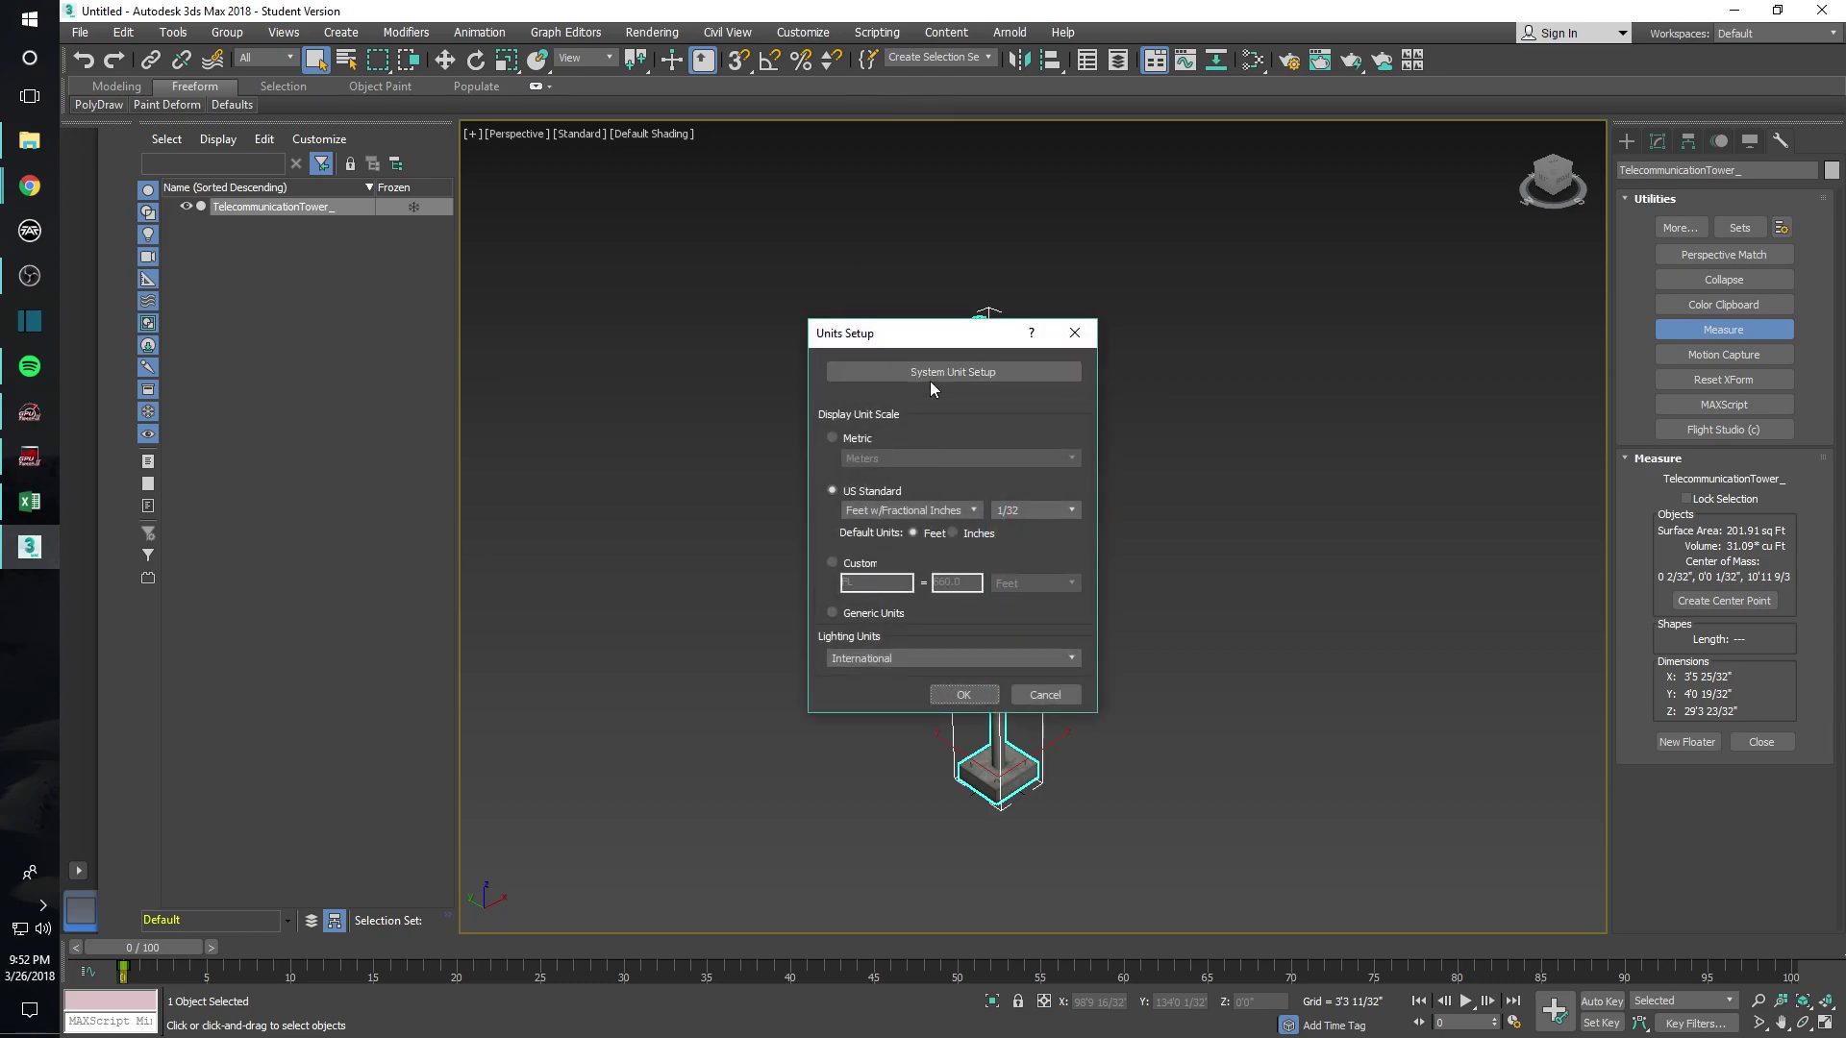
{"action": "left_click", "coordinate": [1034, 694]}
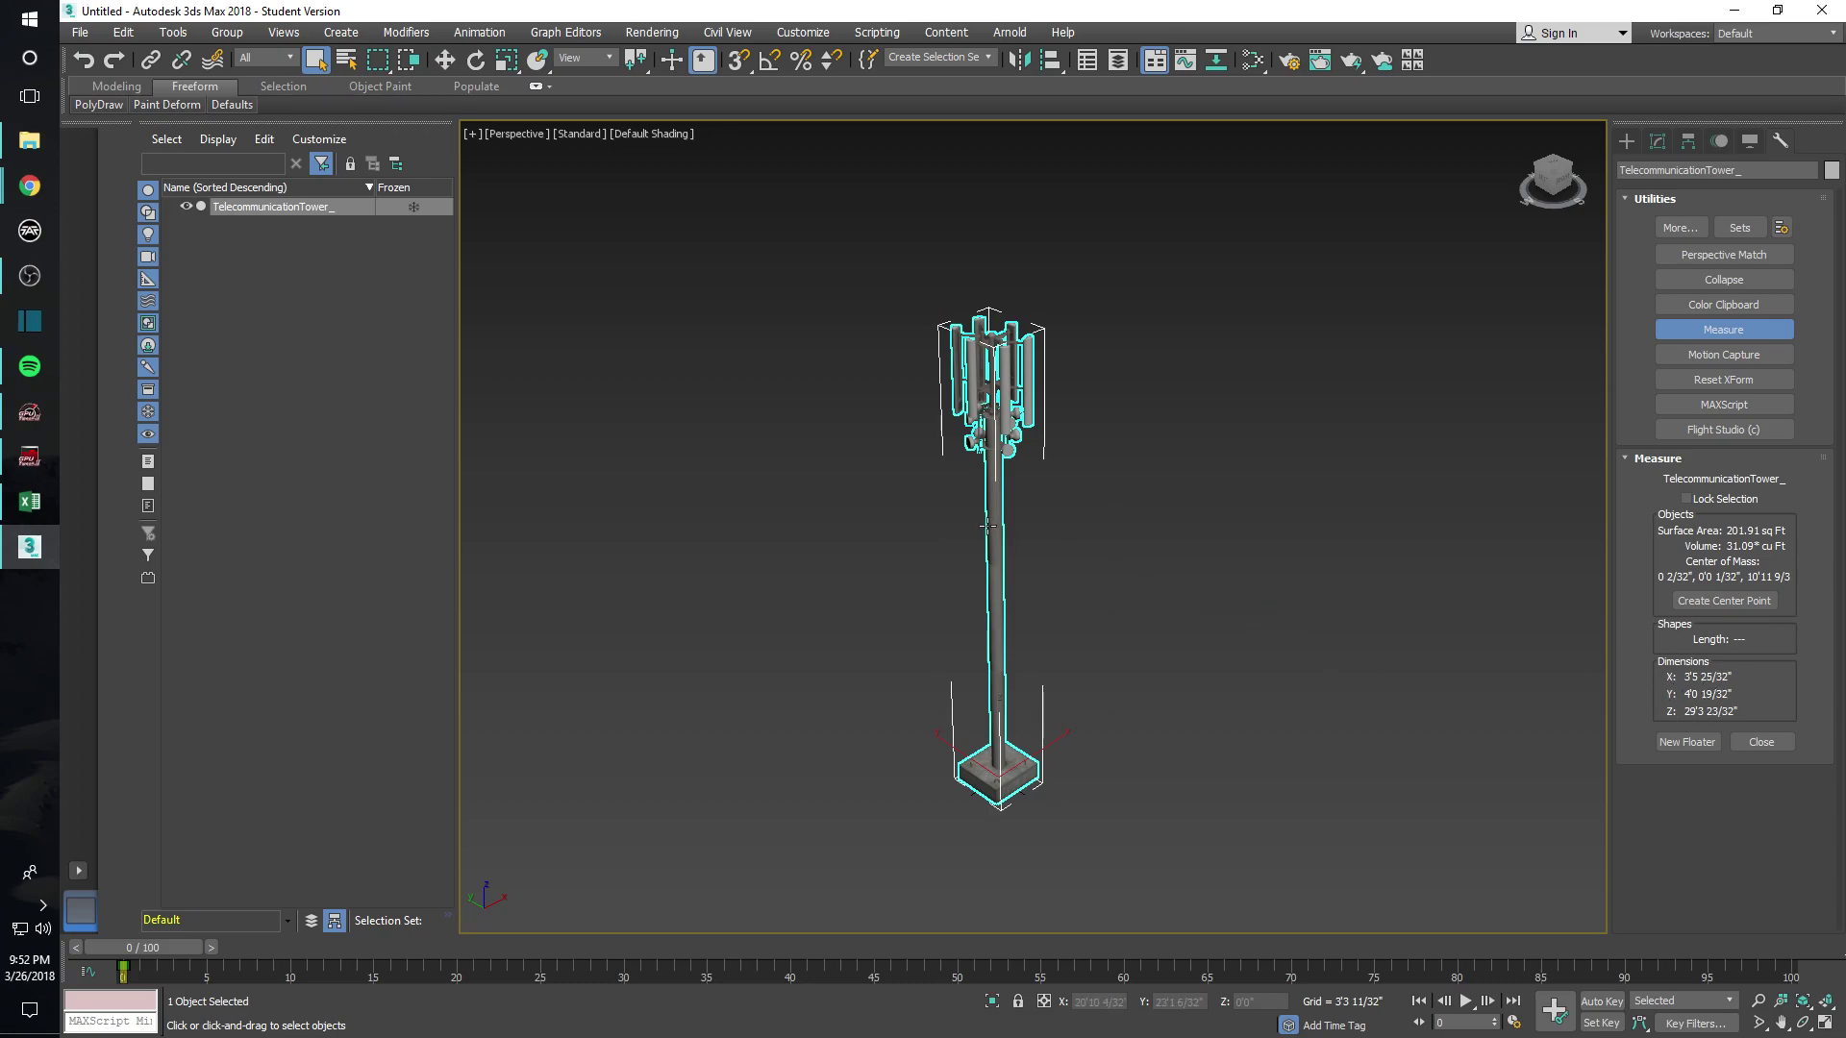
Step: Uniformly scale the tower about 211 percent to roughly 133'4" tall
{"action": "right_click", "coordinate": [984, 381]}
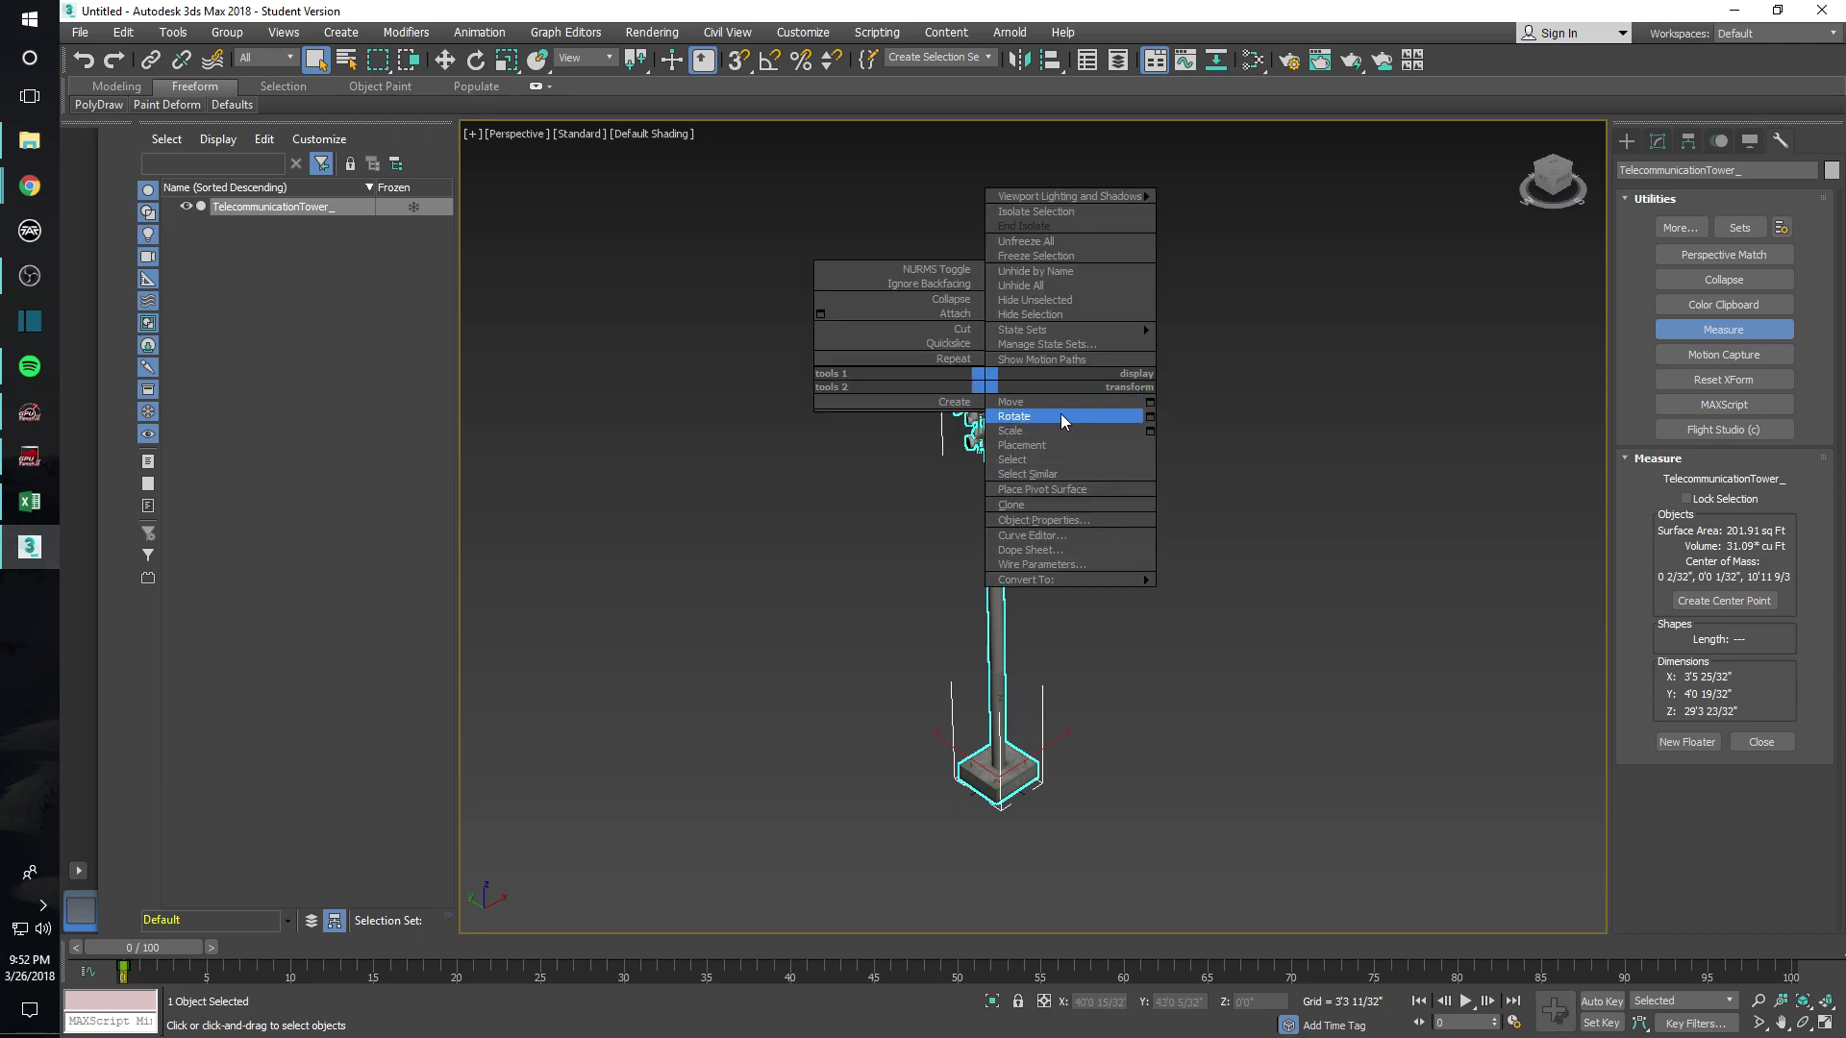
{"action": "left_click", "coordinate": [1025, 432]}
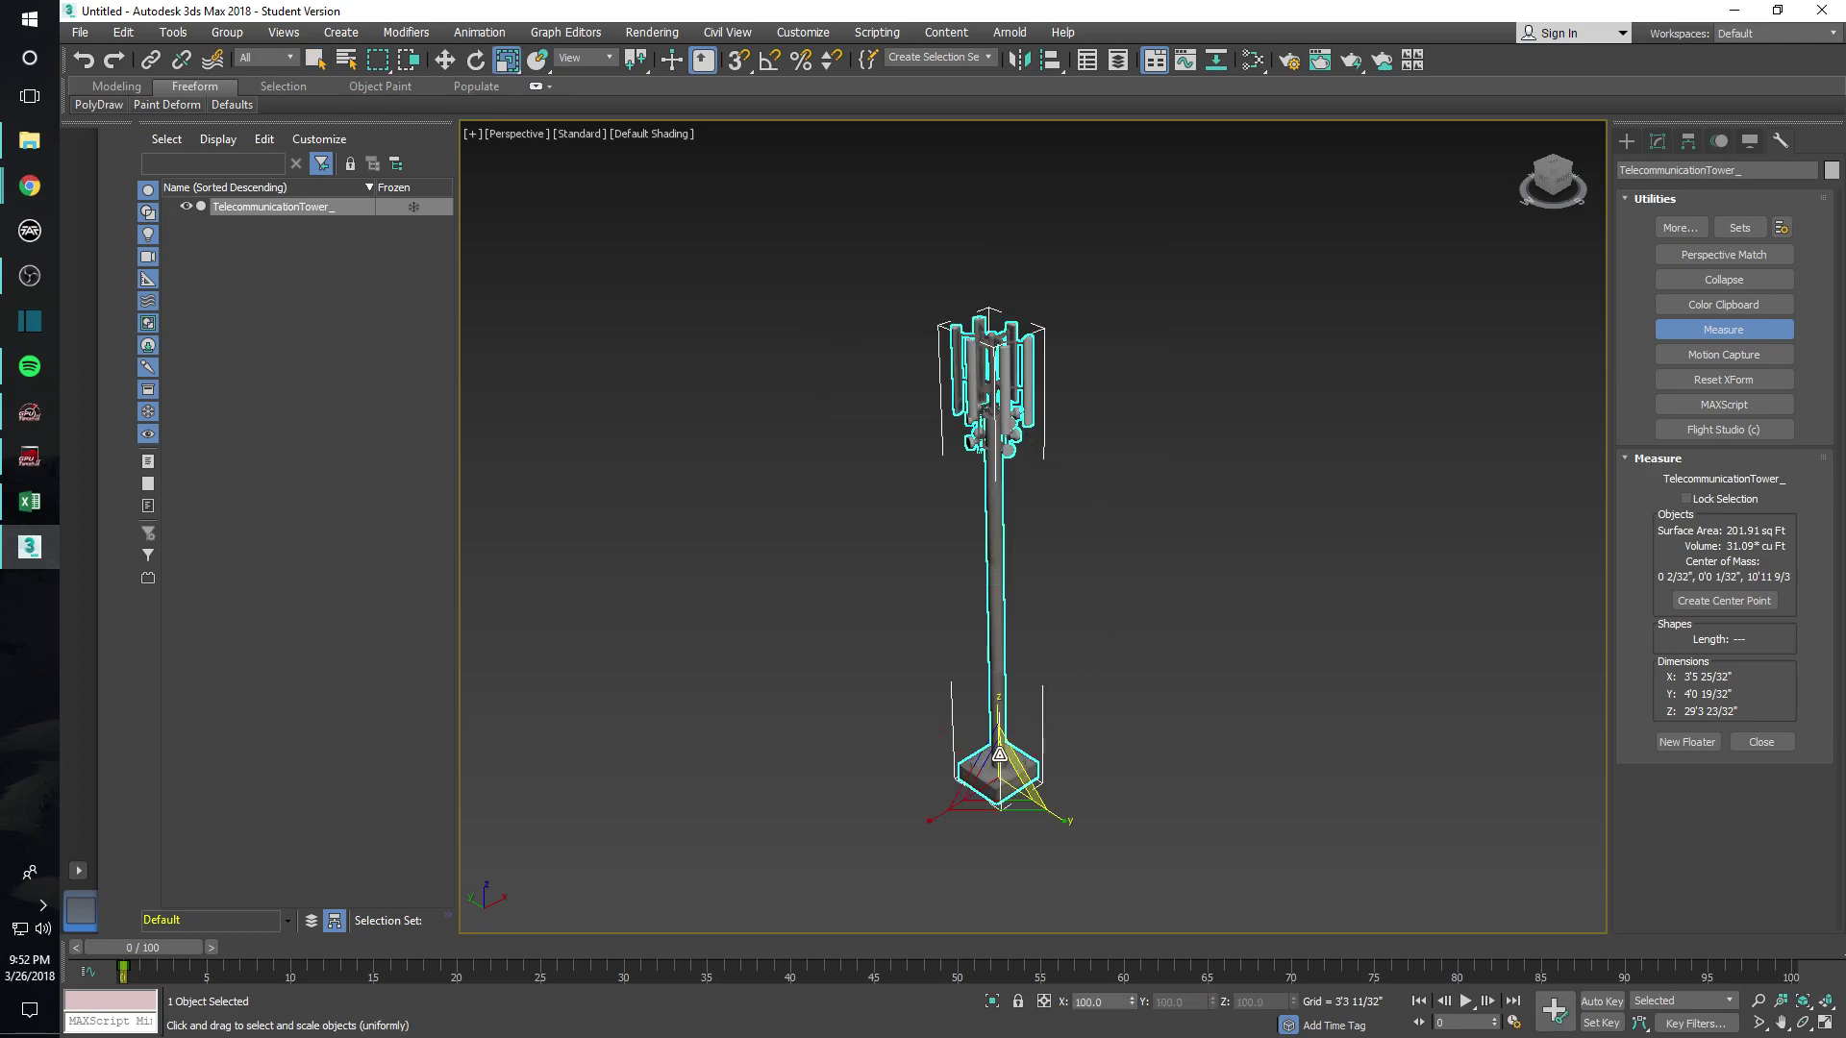
{"action": "left_click_drag", "start_coordinate": [996, 783], "coordinate": [812, 424]}
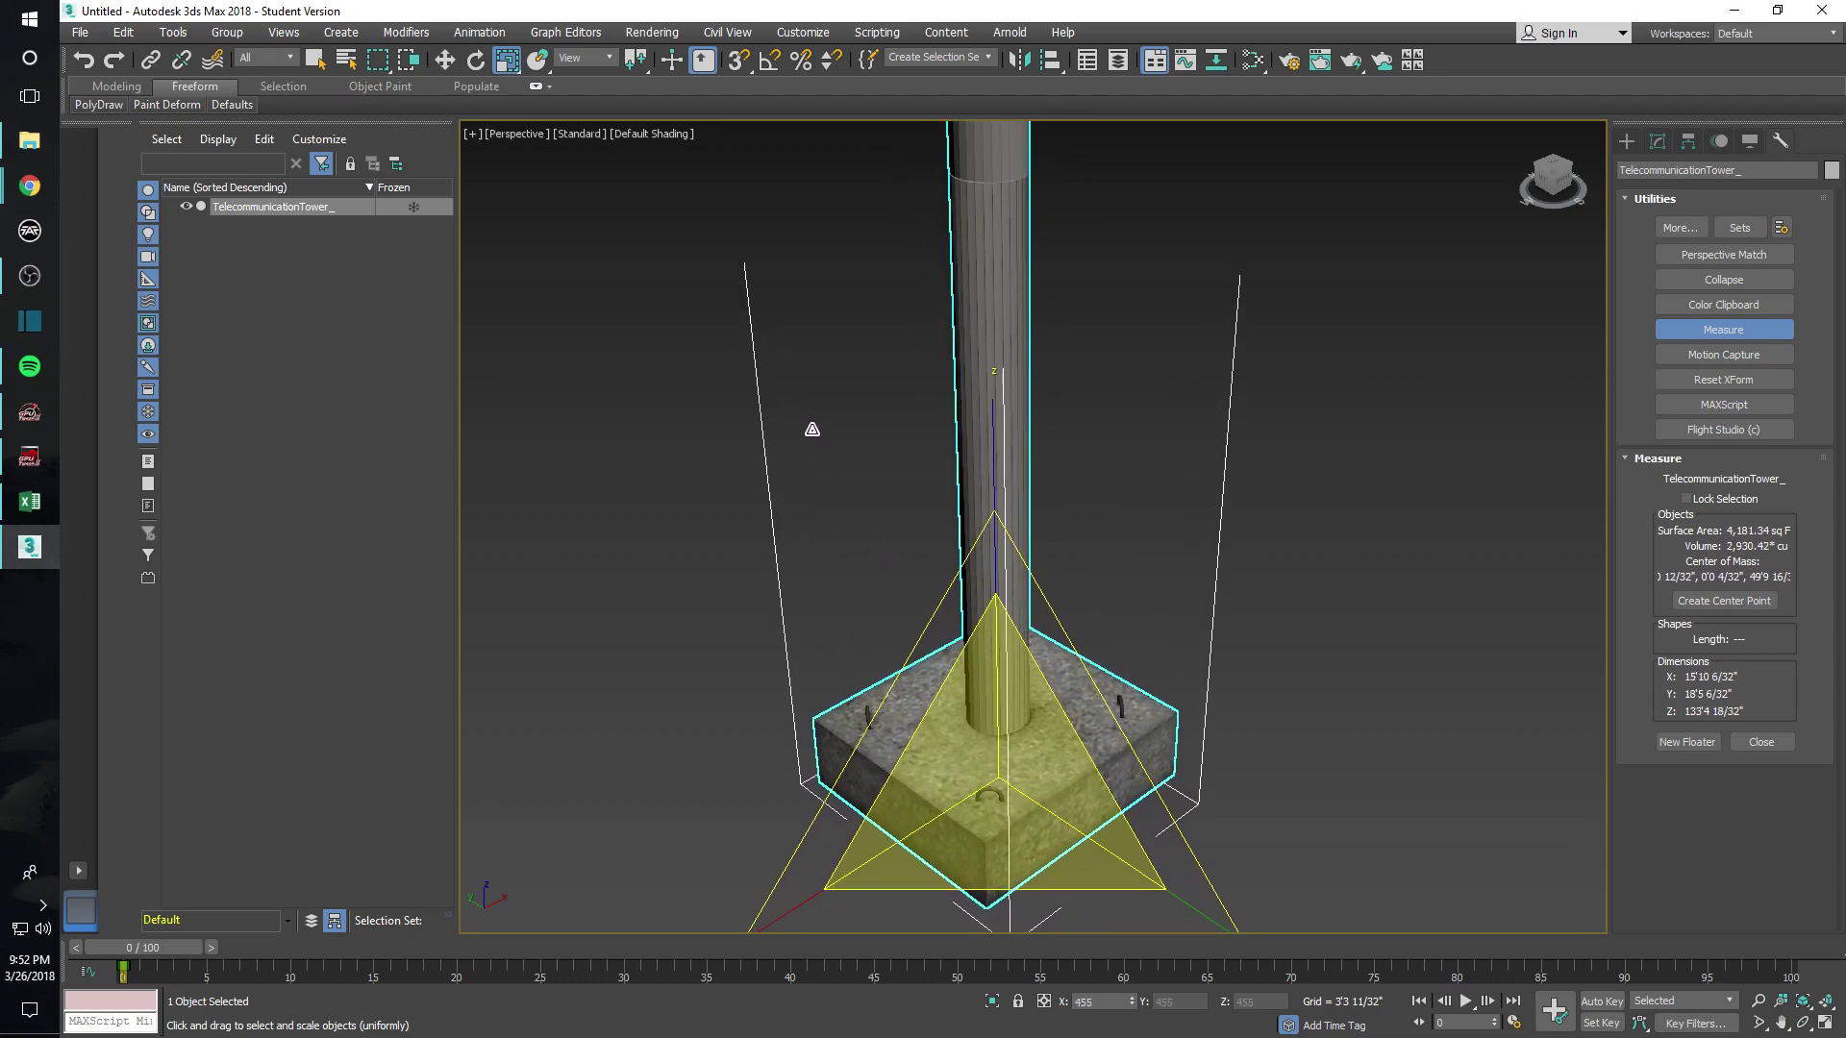
Step: Zoom and pan to inspect the scaled tower's antennas and base, then deselect it
{"action": "scroll", "coordinate": [798, 529], "scroll_direction": "down", "scroll_amount": 5}
{"action": "scroll", "coordinate": [787, 495], "scroll_direction": "down", "scroll_amount": 3}
{"action": "middle_click_drag", "start_coordinate": [779, 445], "coordinate": [886, 481]}
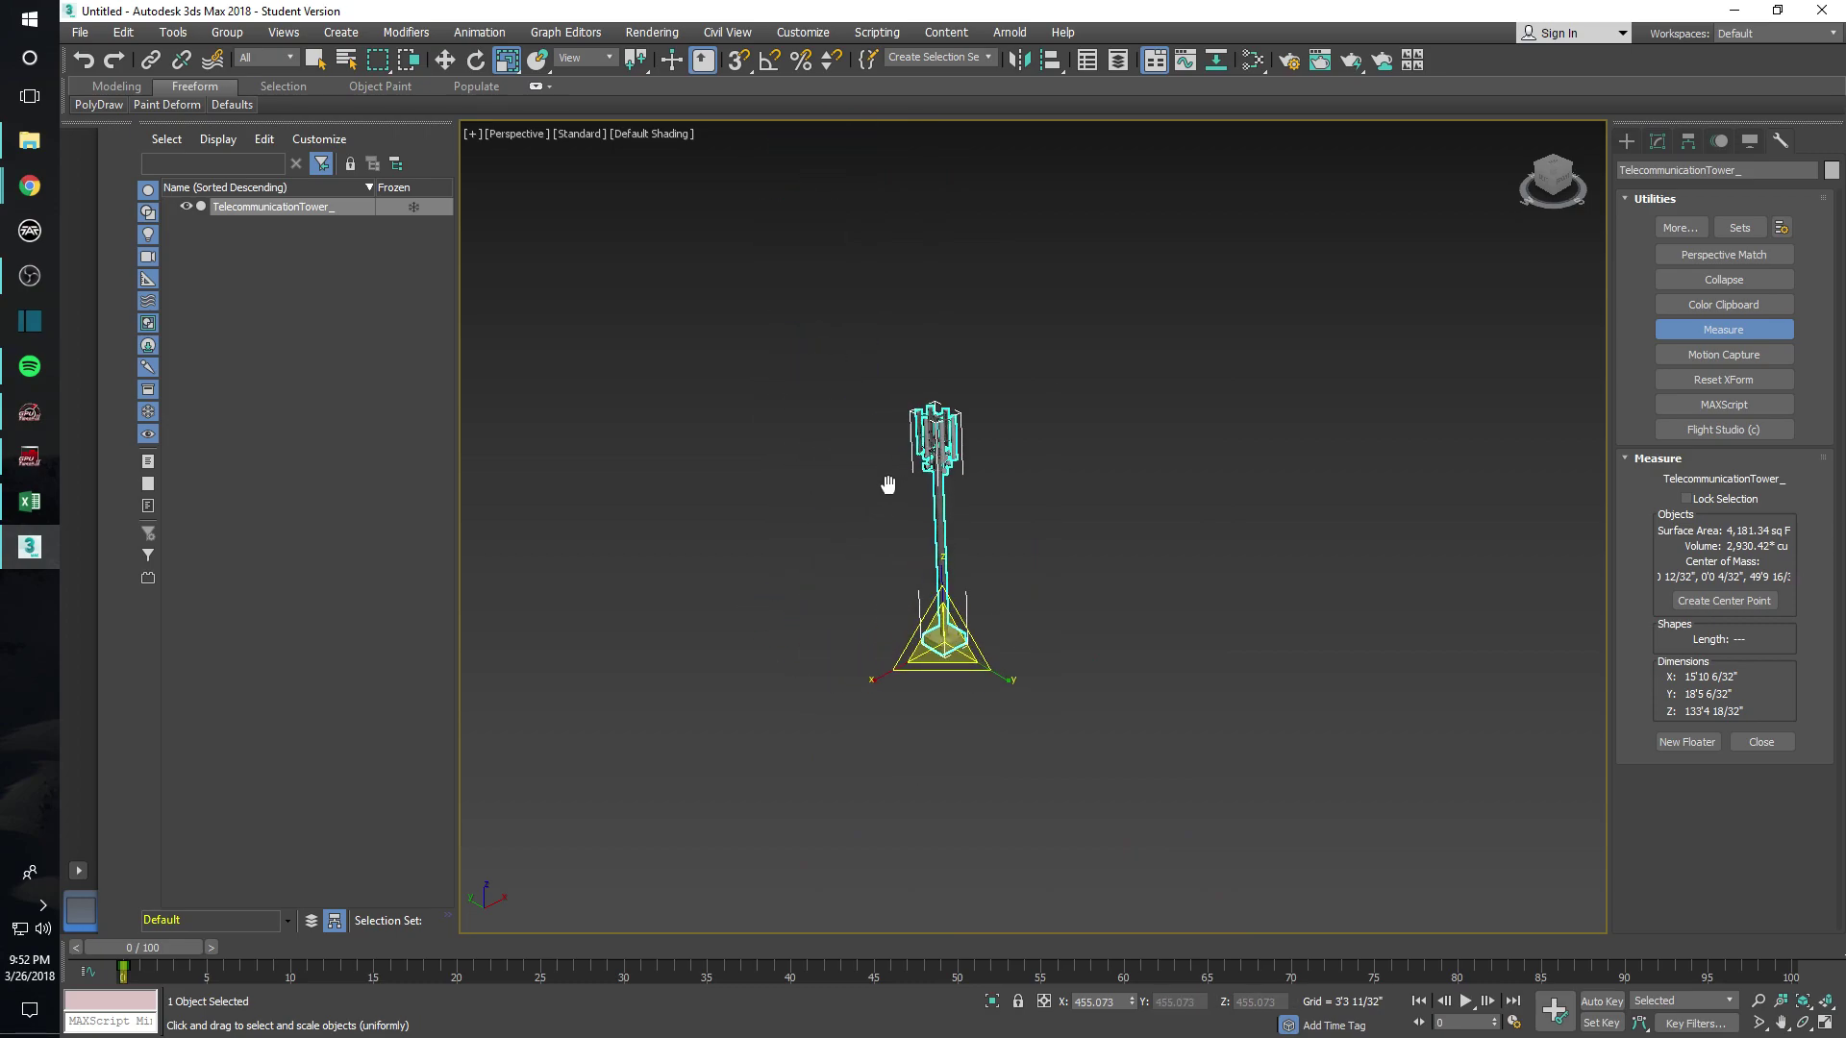
{"action": "scroll", "coordinate": [967, 436], "scroll_direction": "up", "scroll_amount": 6}
{"action": "scroll", "coordinate": [990, 380], "scroll_direction": "down", "scroll_amount": 3}
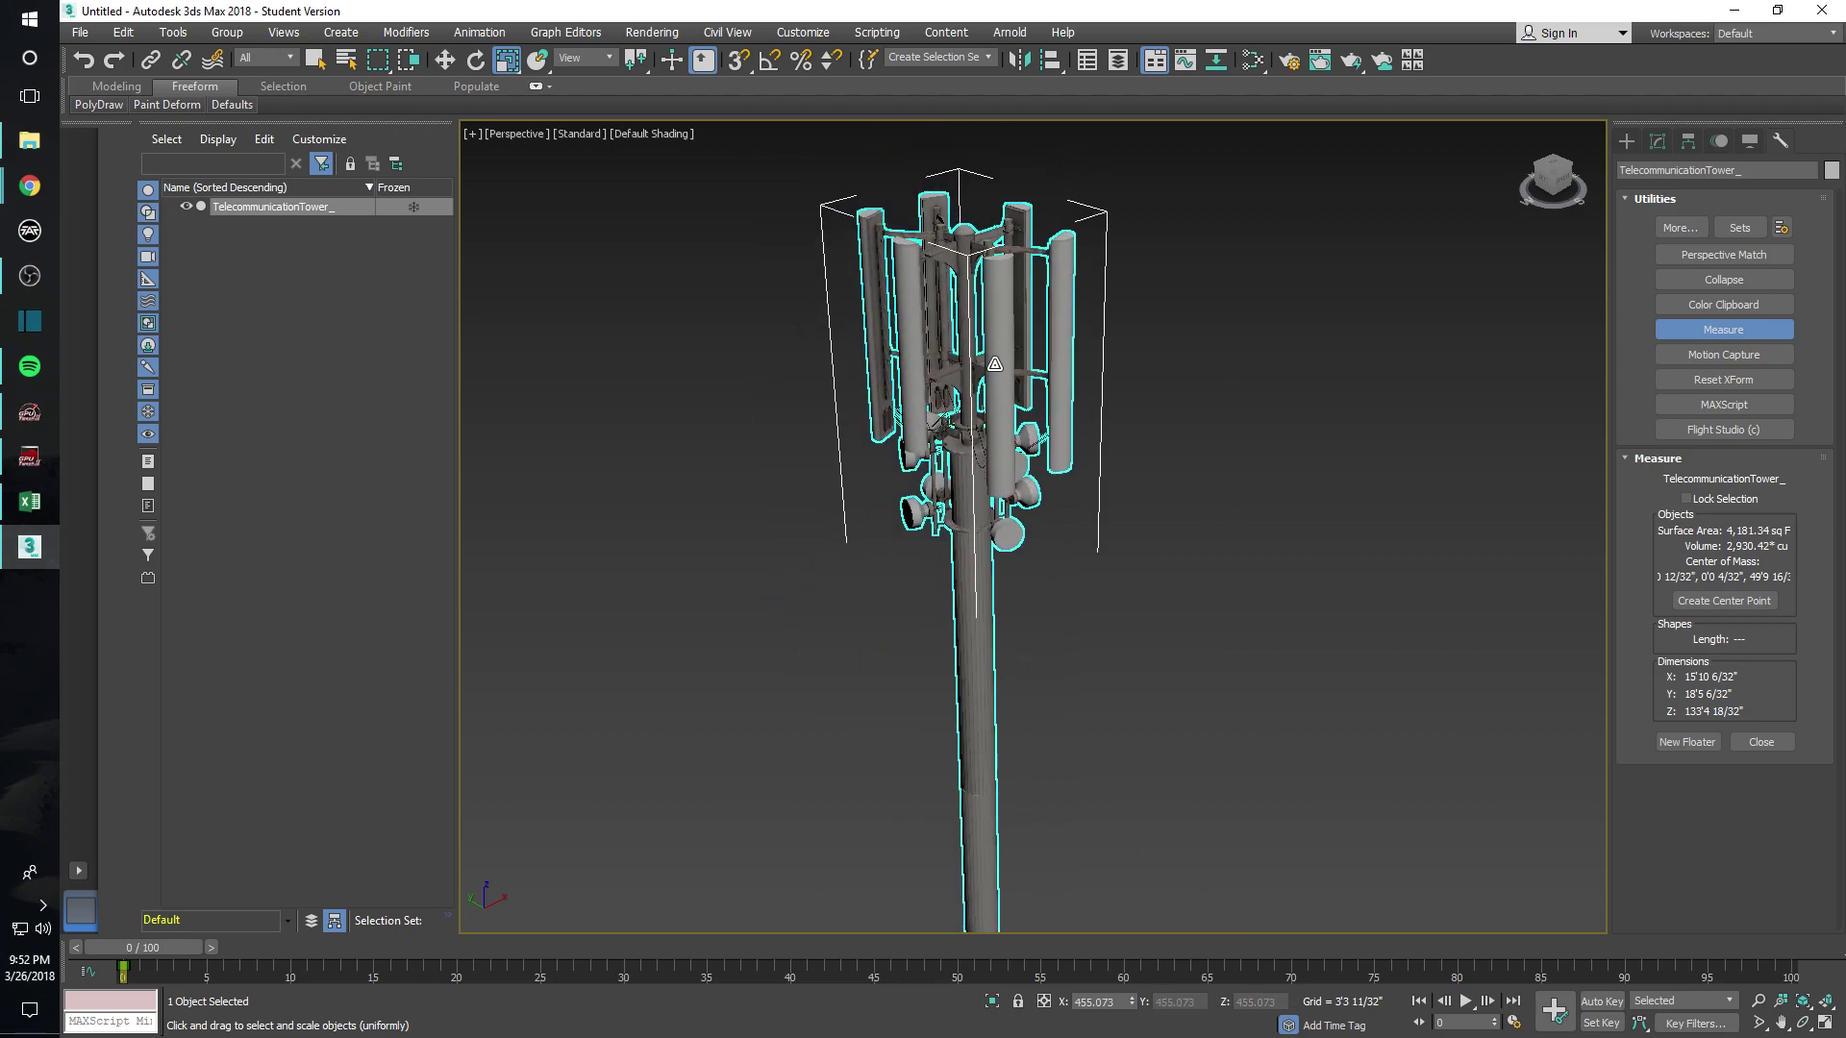
{"action": "scroll", "coordinate": [995, 375], "scroll_direction": "up", "scroll_amount": 5}
{"action": "scroll", "coordinate": [1031, 519], "scroll_direction": "down", "scroll_amount": 5}
{"action": "scroll", "coordinate": [1070, 433], "scroll_direction": "down", "scroll_amount": 3}
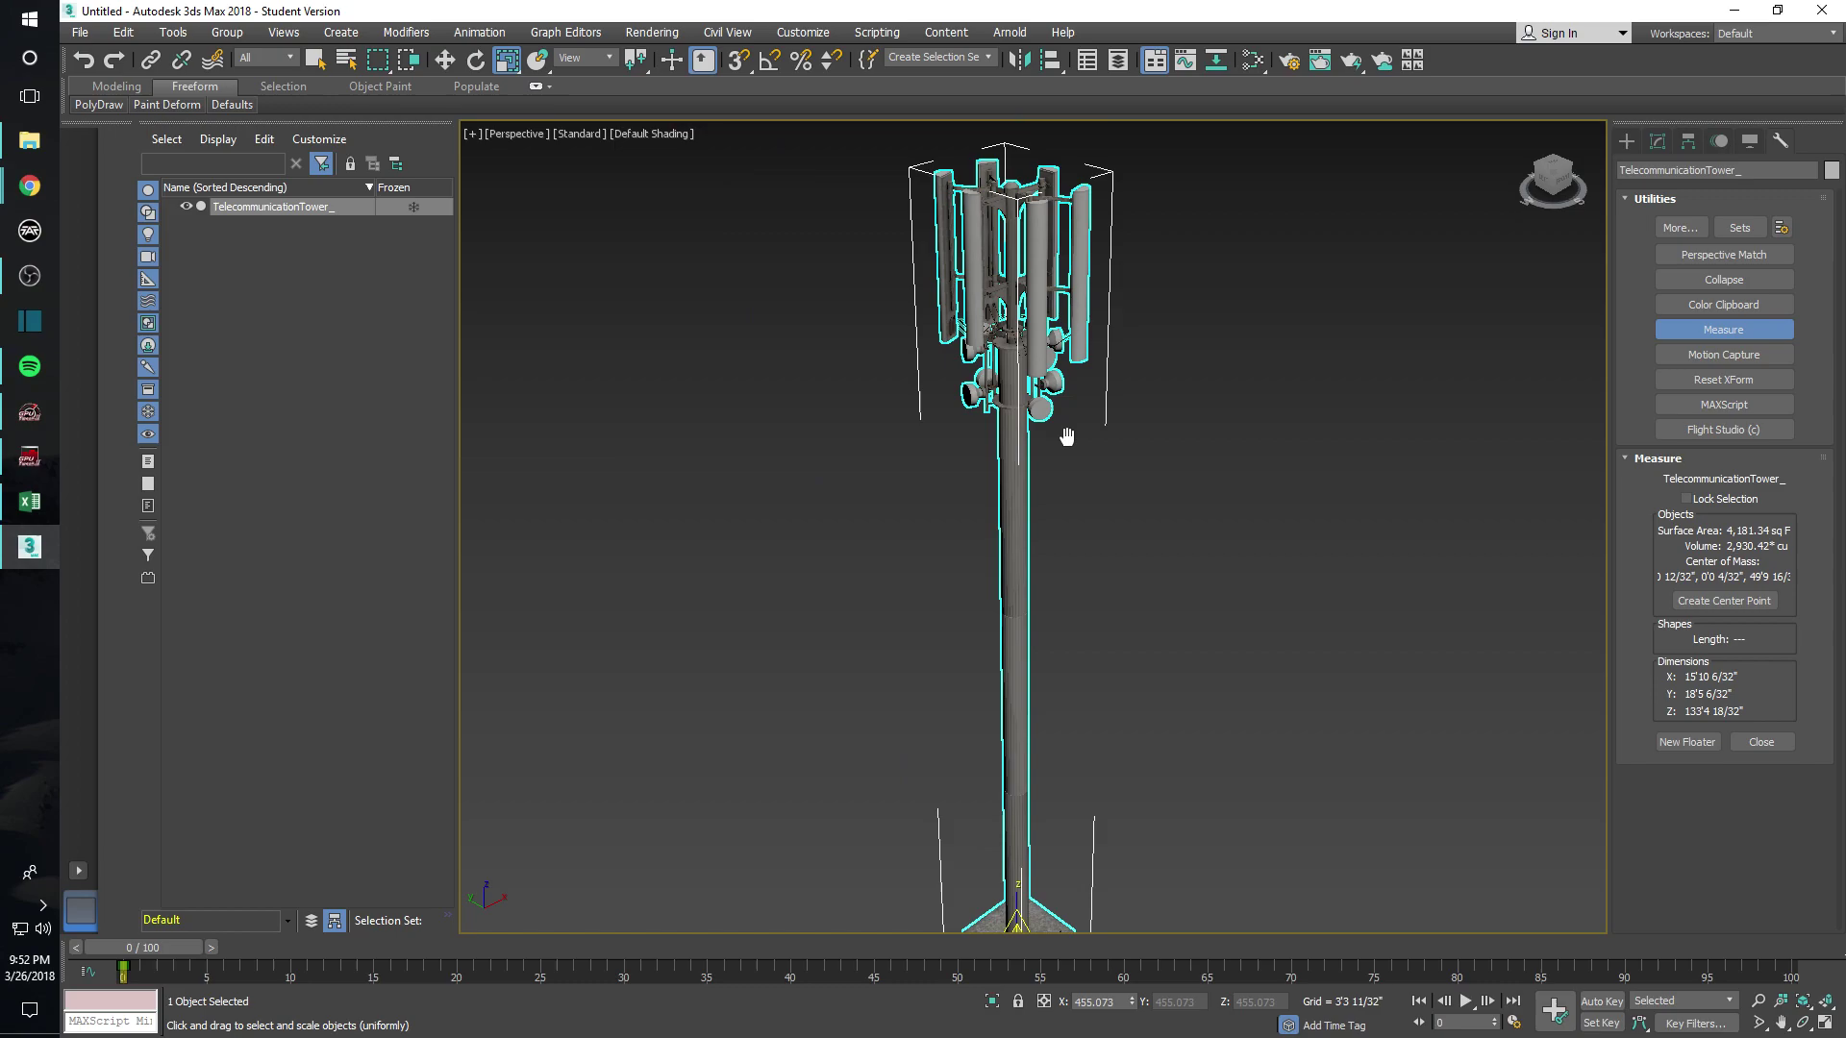
{"action": "left_click", "coordinate": [1198, 653]}
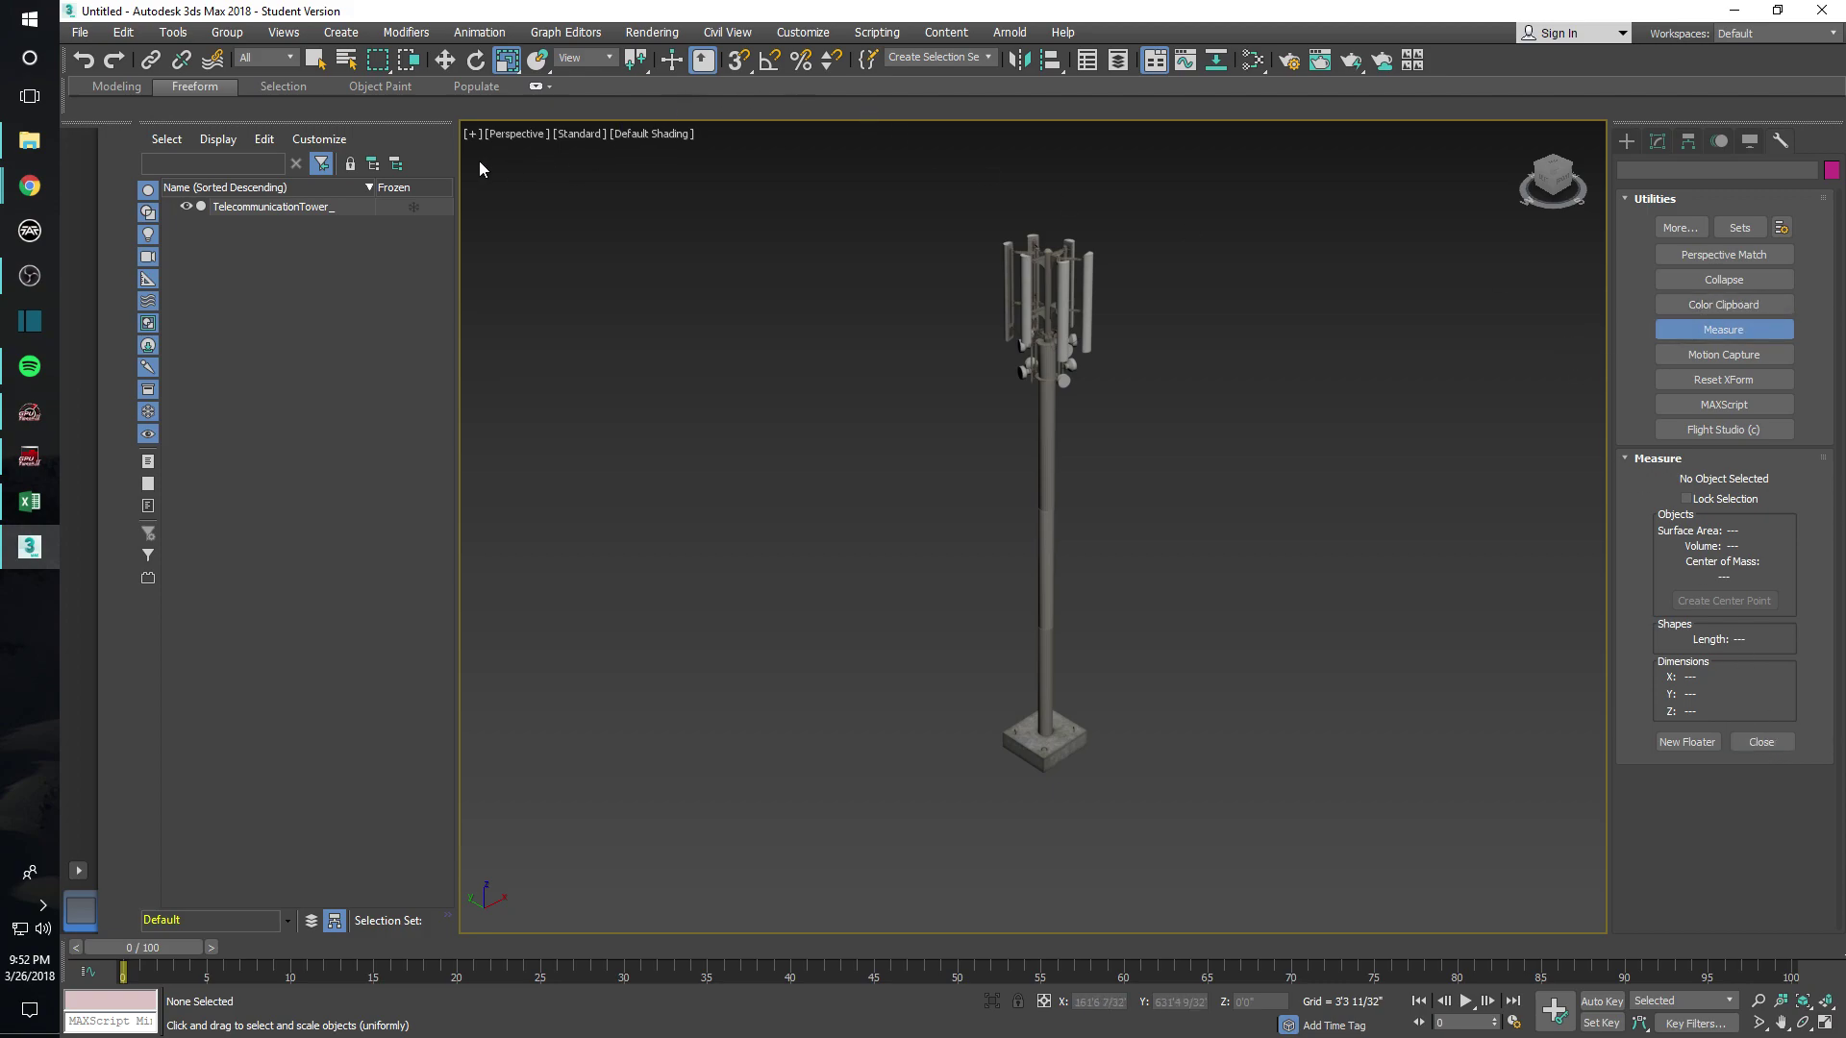
Step: Open a file without saving the scene, browsing to Desktop > Import 3DS > OBJ and the file type list
{"action": "left_click", "coordinate": [81, 31]}
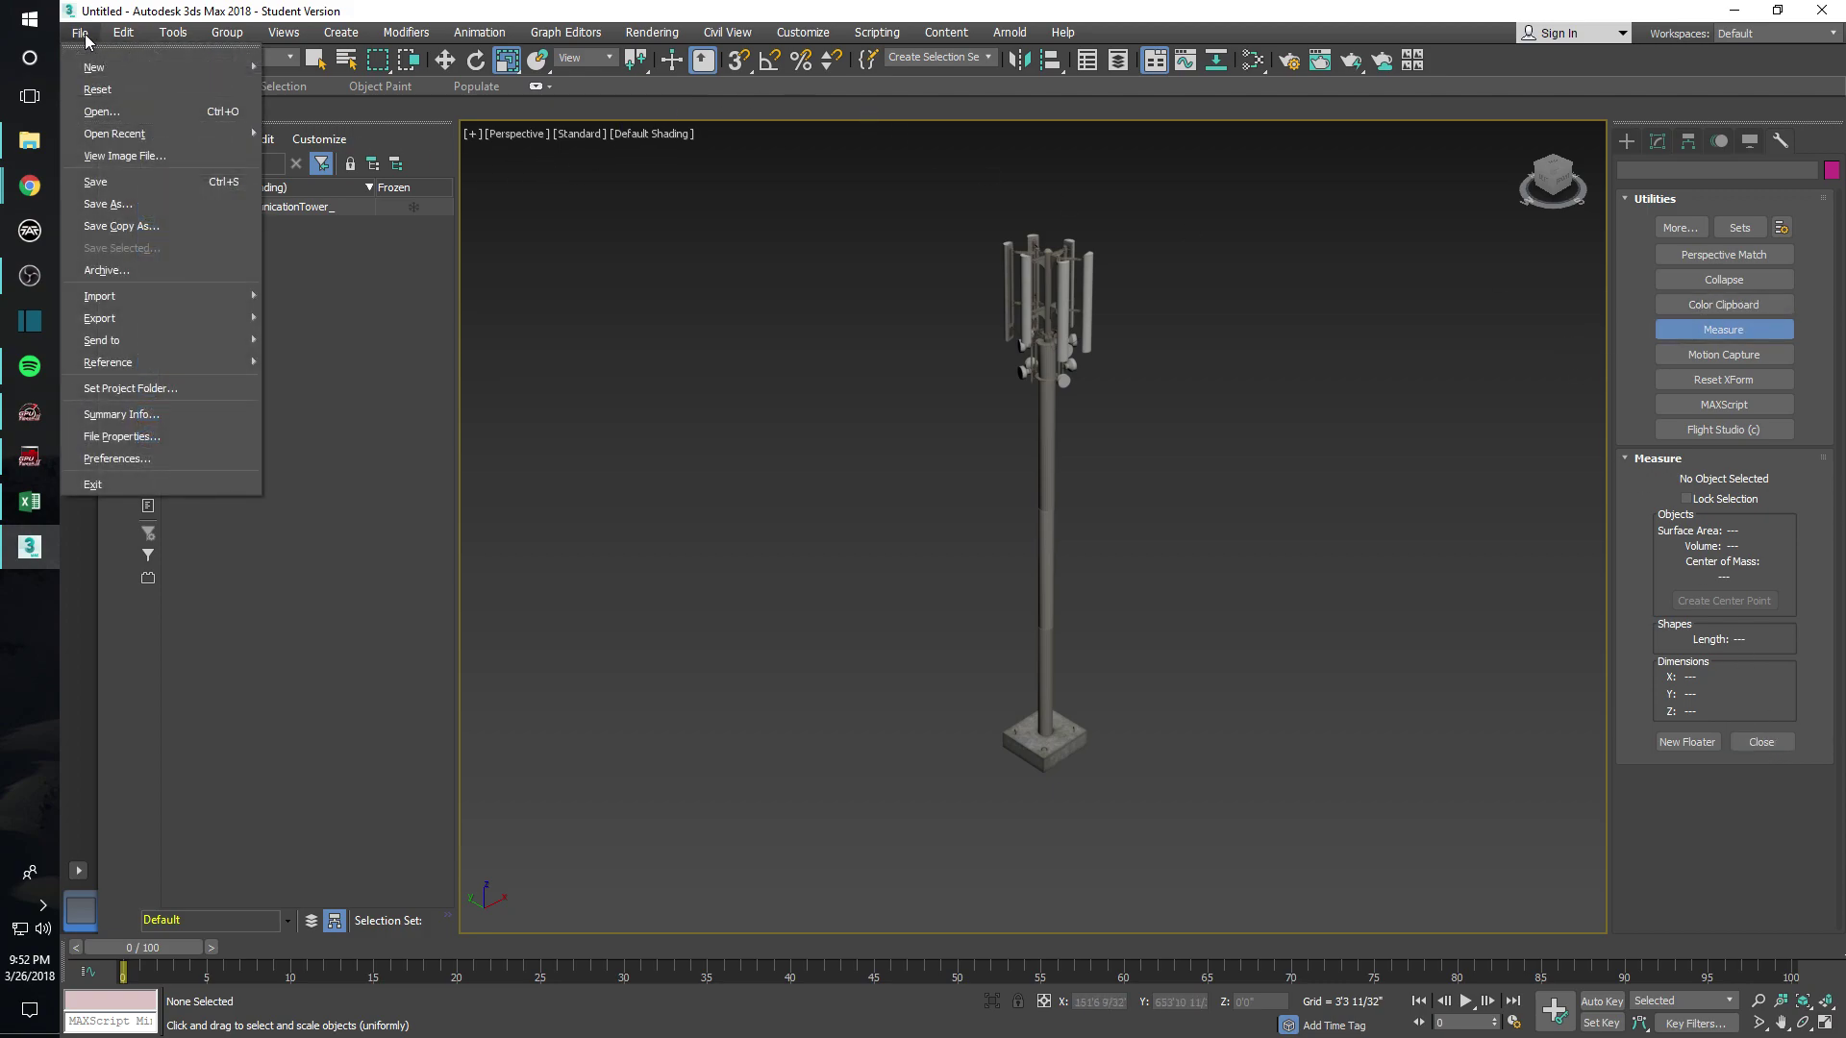
{"action": "left_click", "coordinate": [100, 112]}
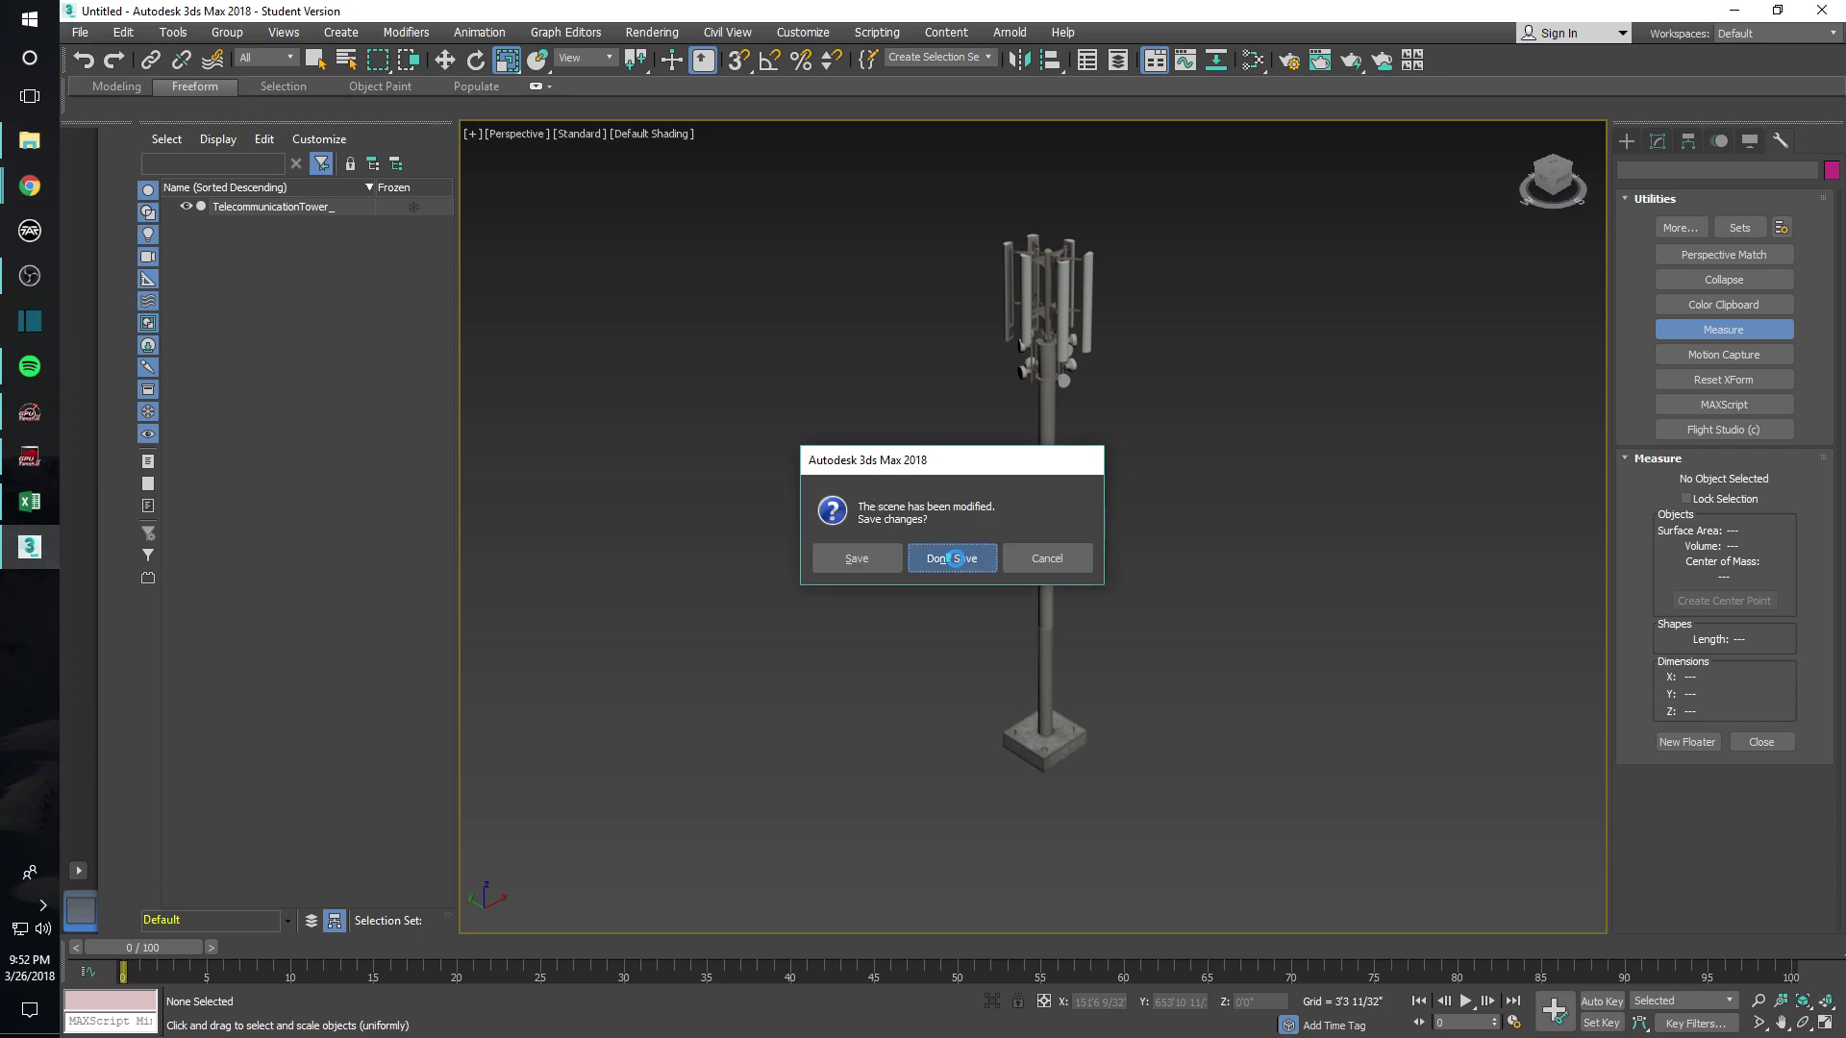
{"action": "left_click", "coordinate": [955, 557]}
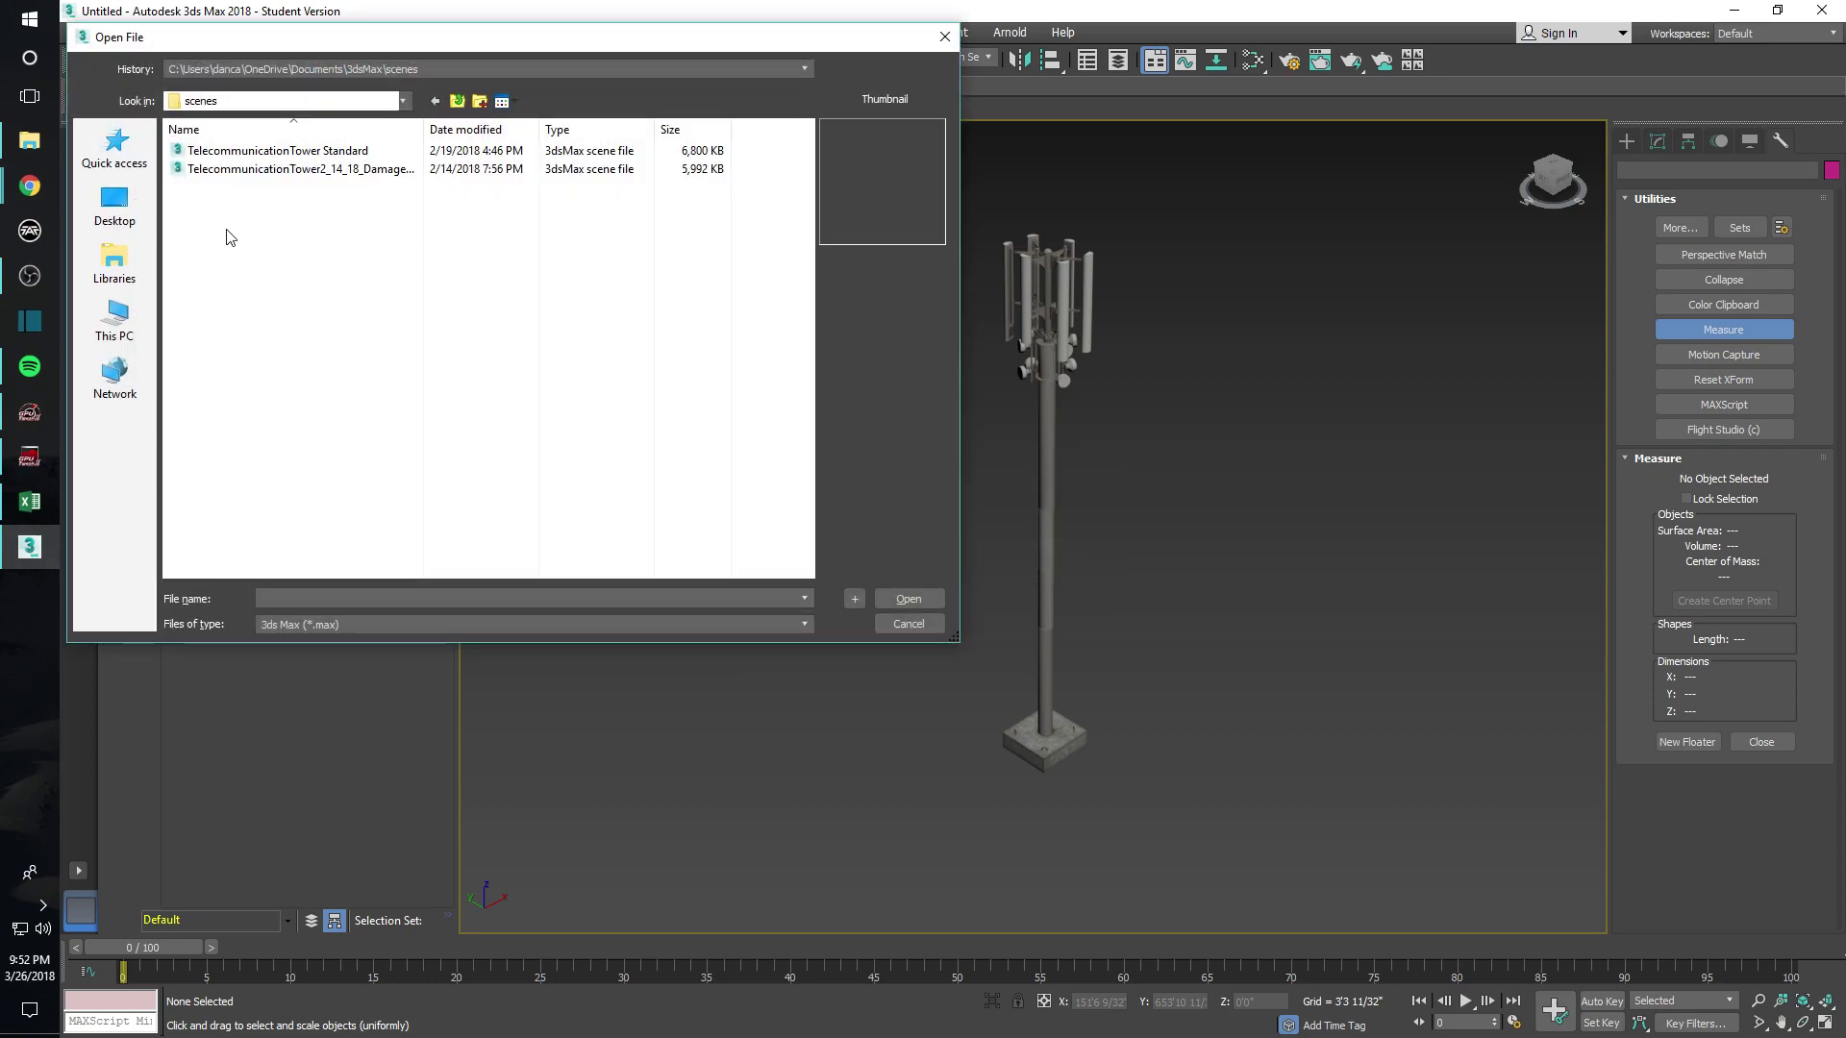
{"action": "left_click", "coordinate": [115, 204]}
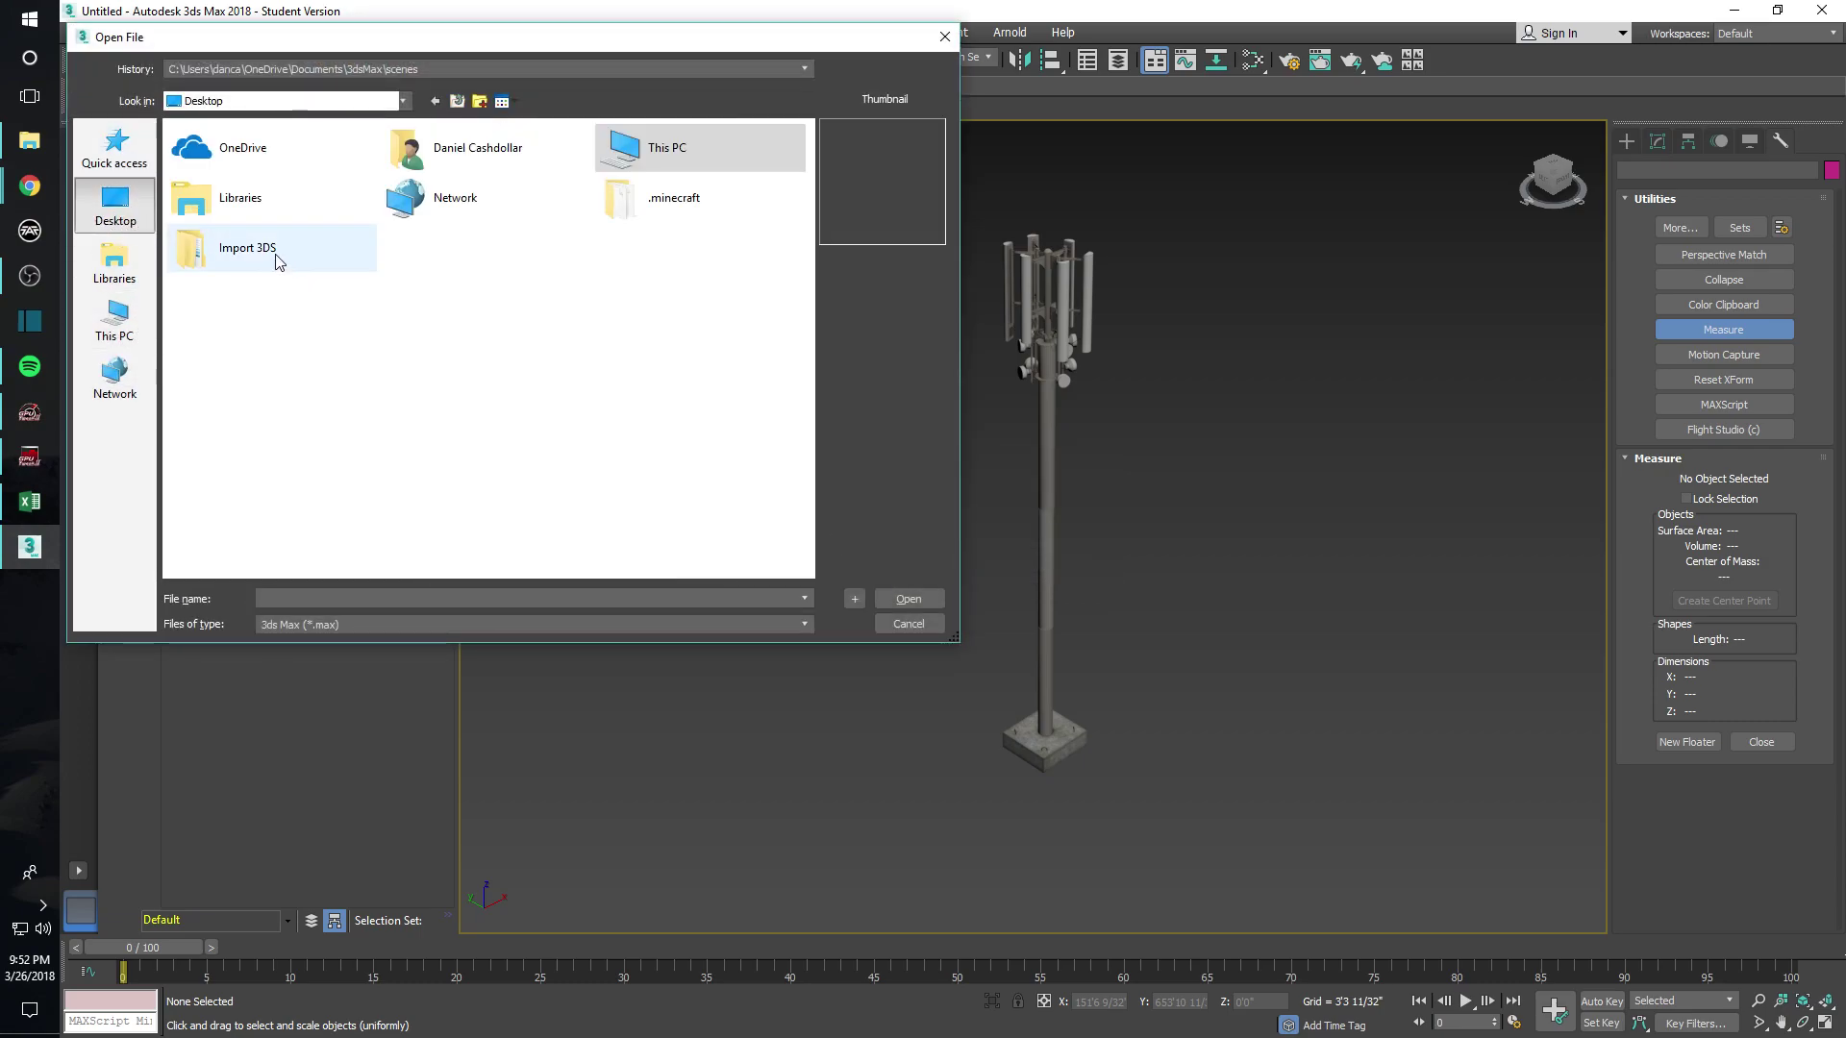
{"action": "double_click", "coordinate": [276, 249]}
{"action": "double_click", "coordinate": [209, 177]}
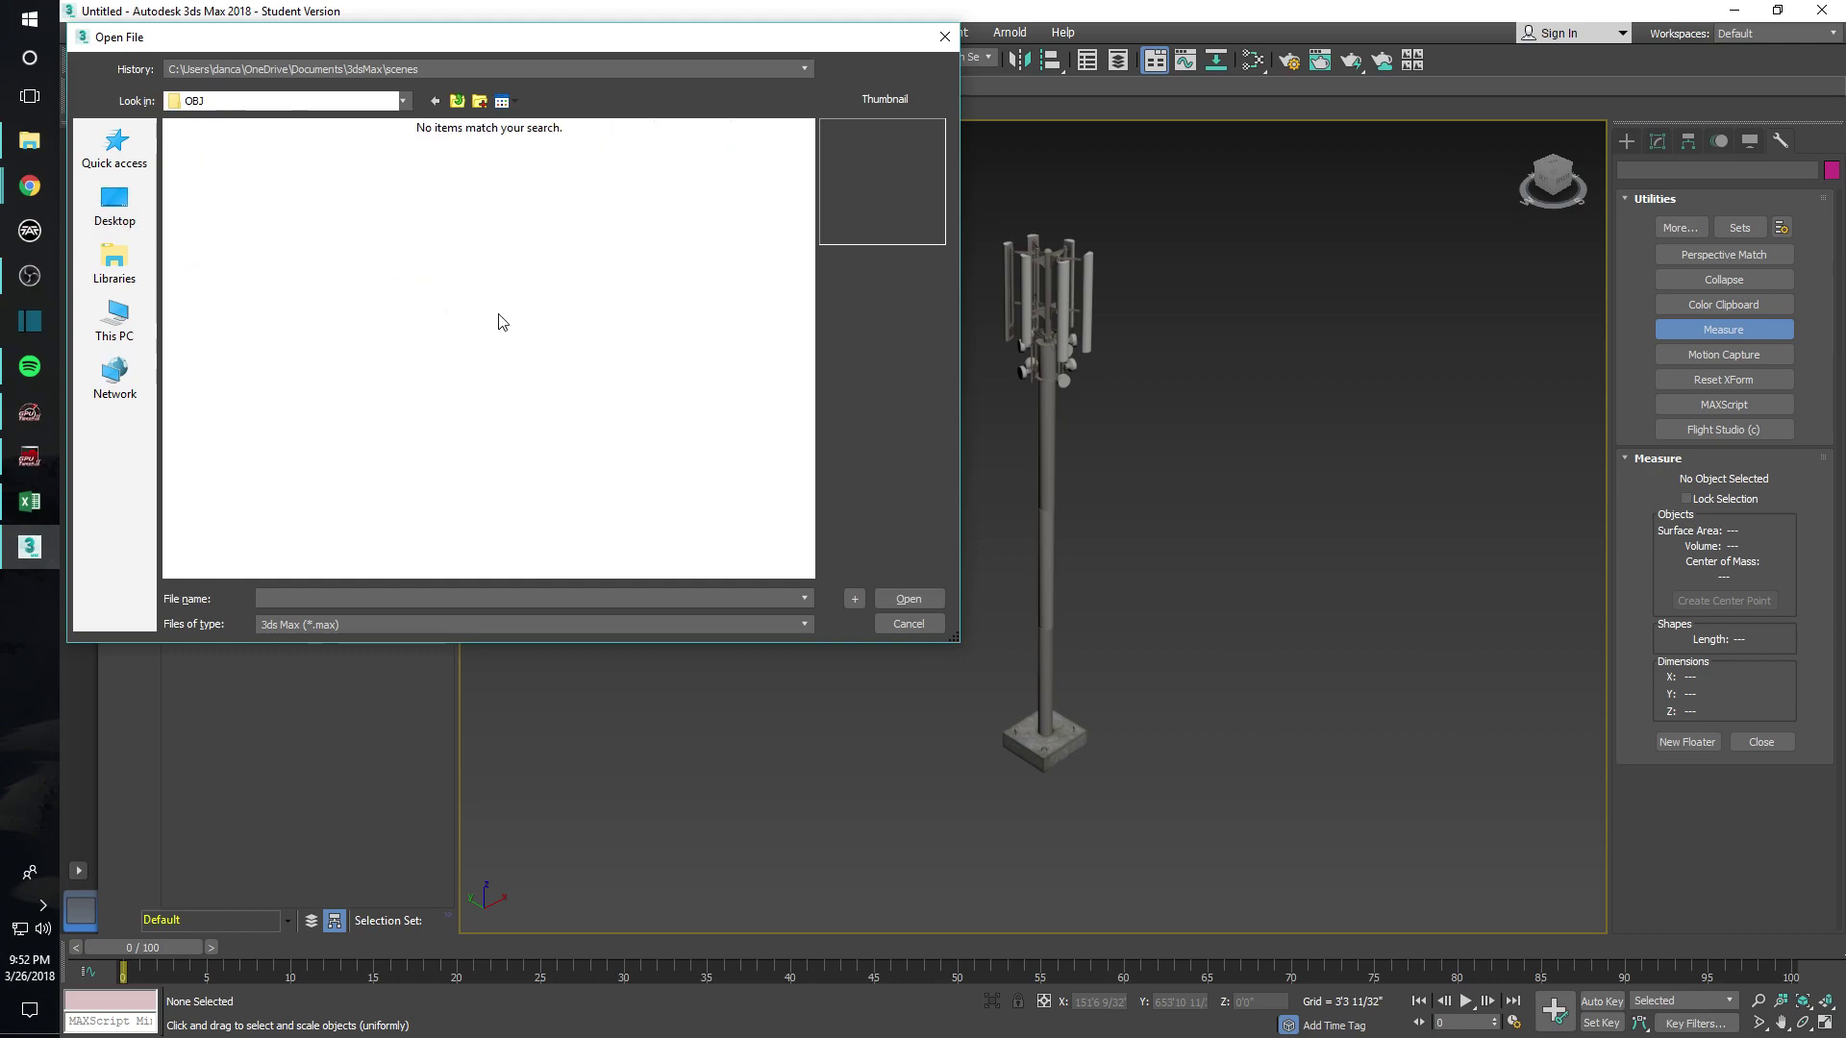
{"action": "left_click", "coordinate": [575, 625]}
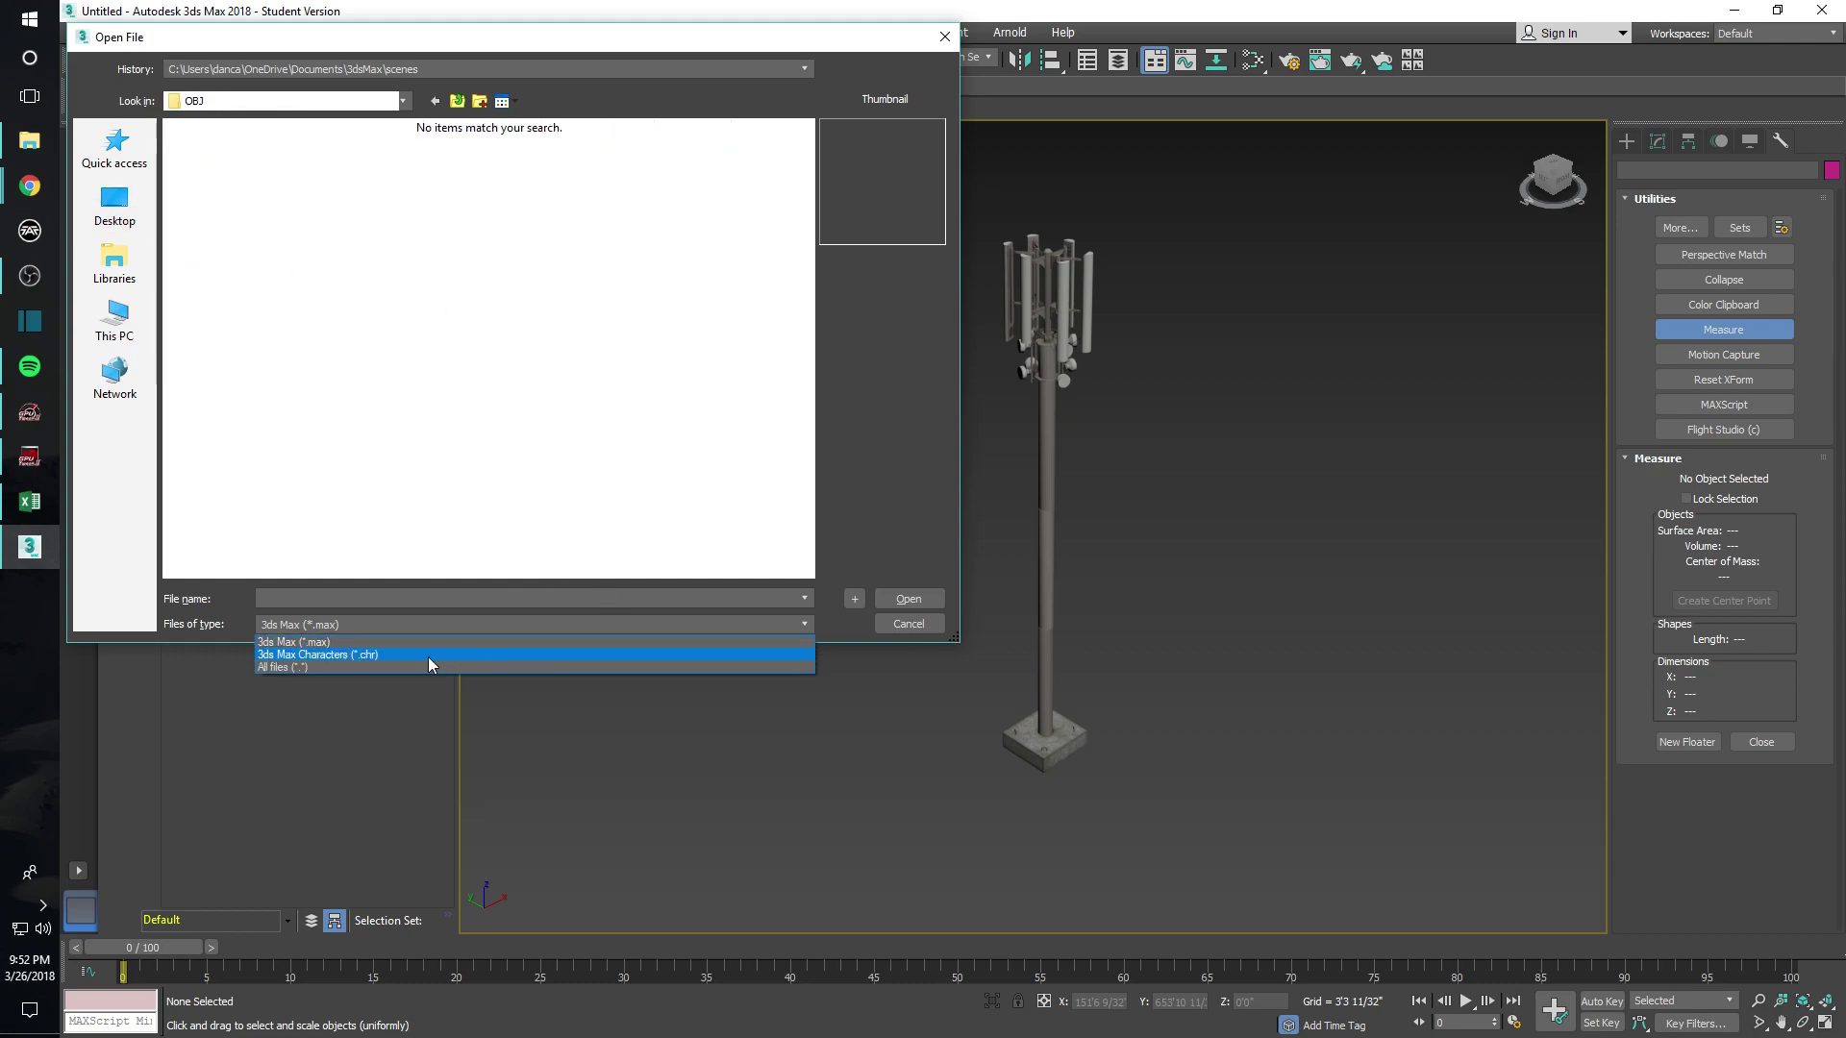
Step: Set Files of type to All files (*.*) and open TelecommunicationTower_model_obj
{"action": "left_click", "coordinate": [319, 665]}
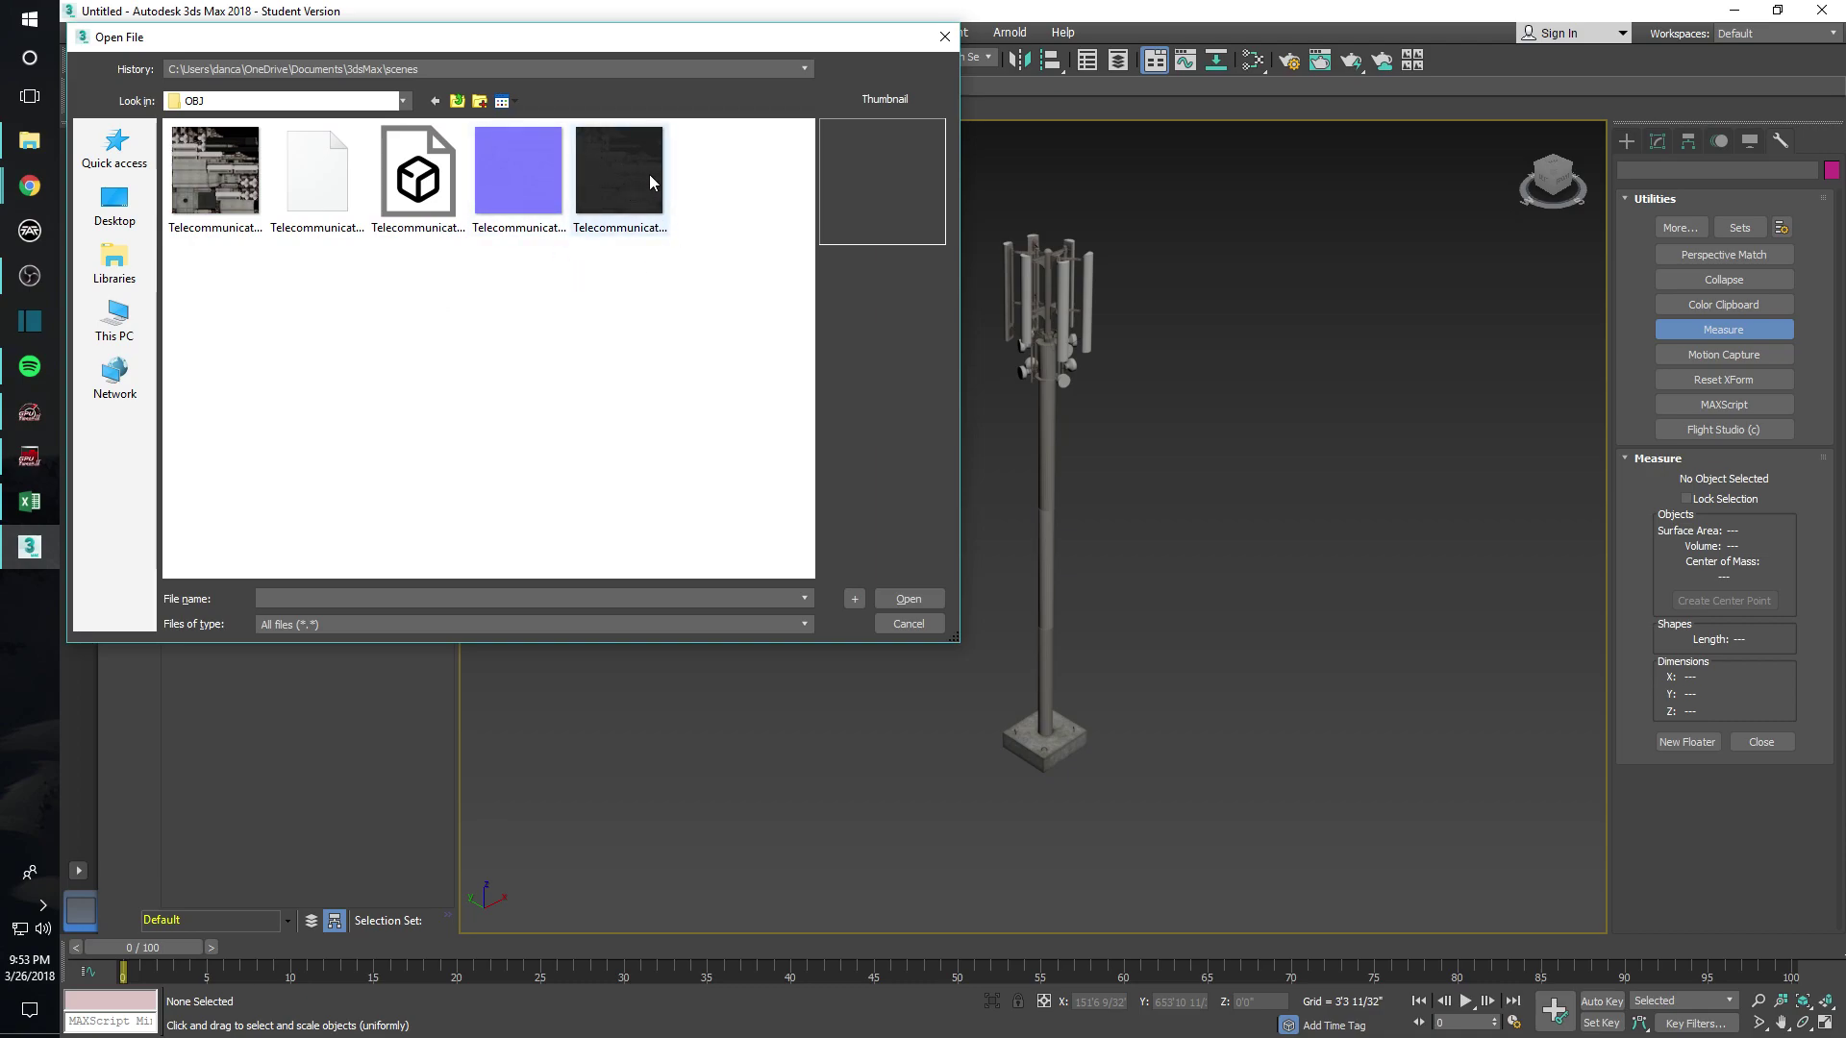
{"action": "left_click", "coordinate": [437, 204]}
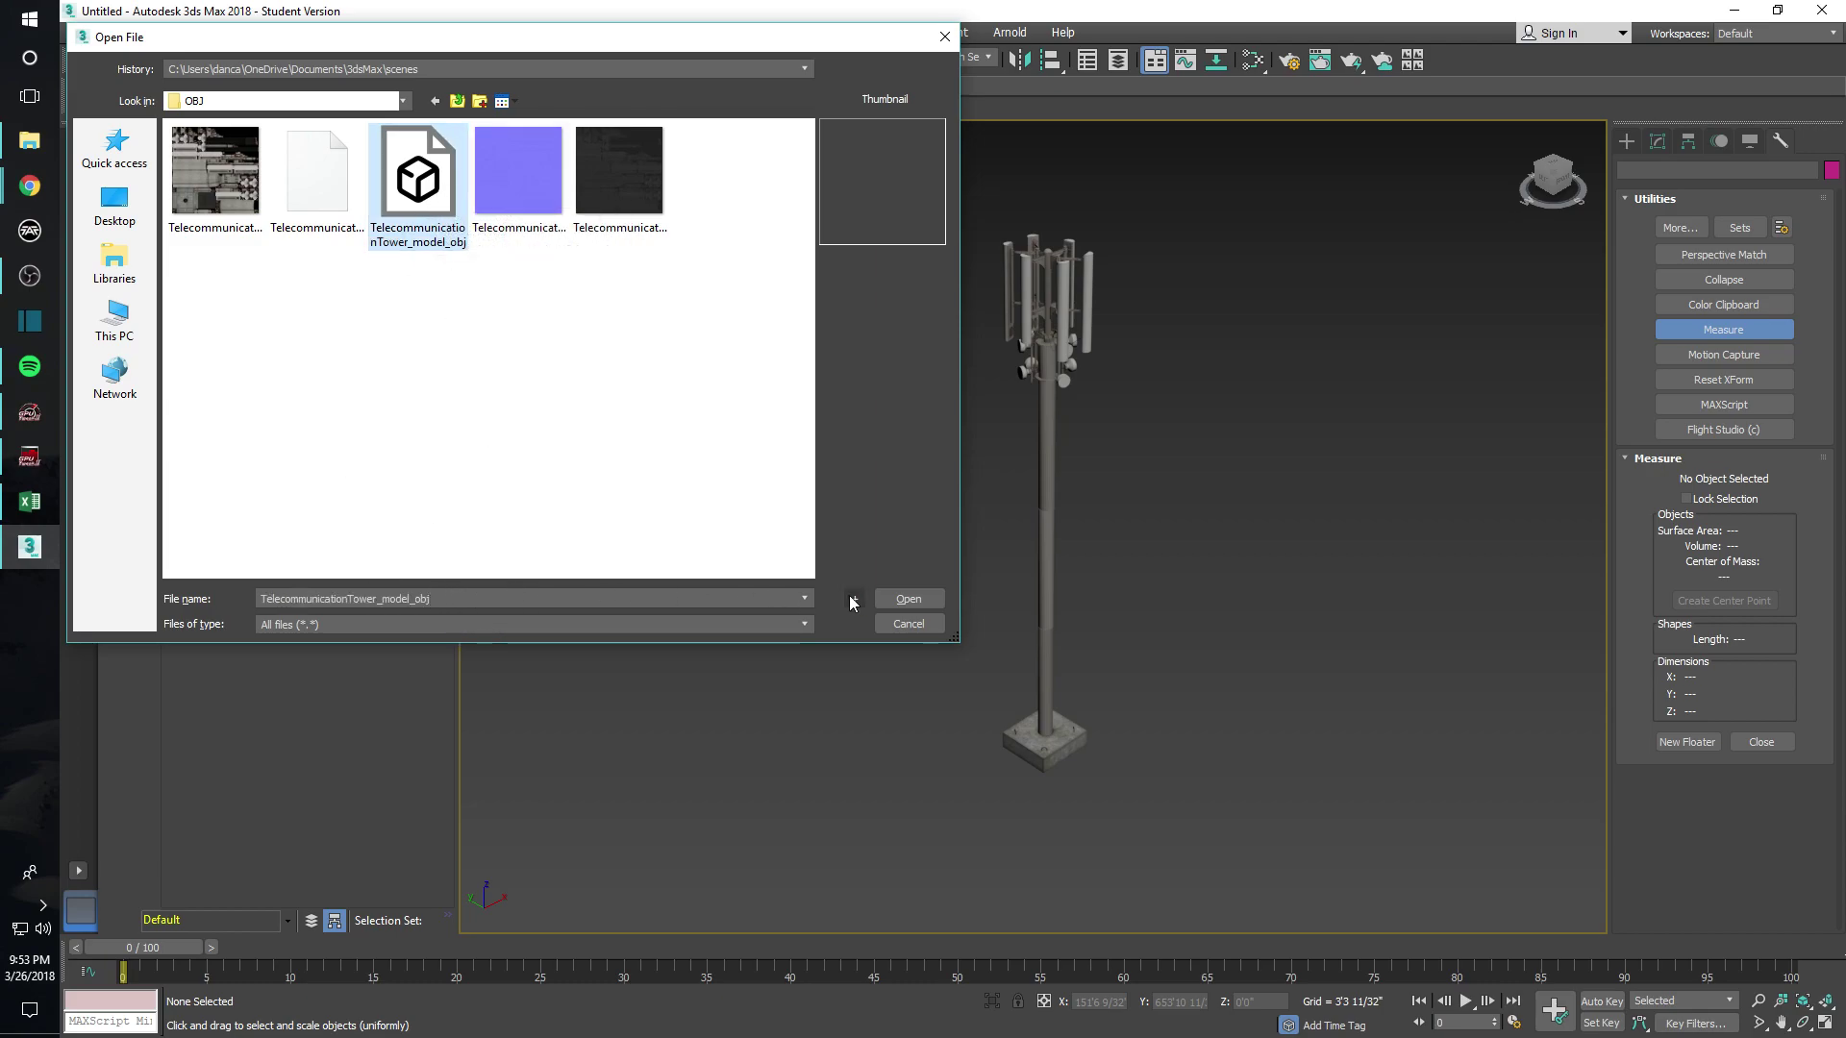
{"action": "left_click", "coordinate": [911, 598]}
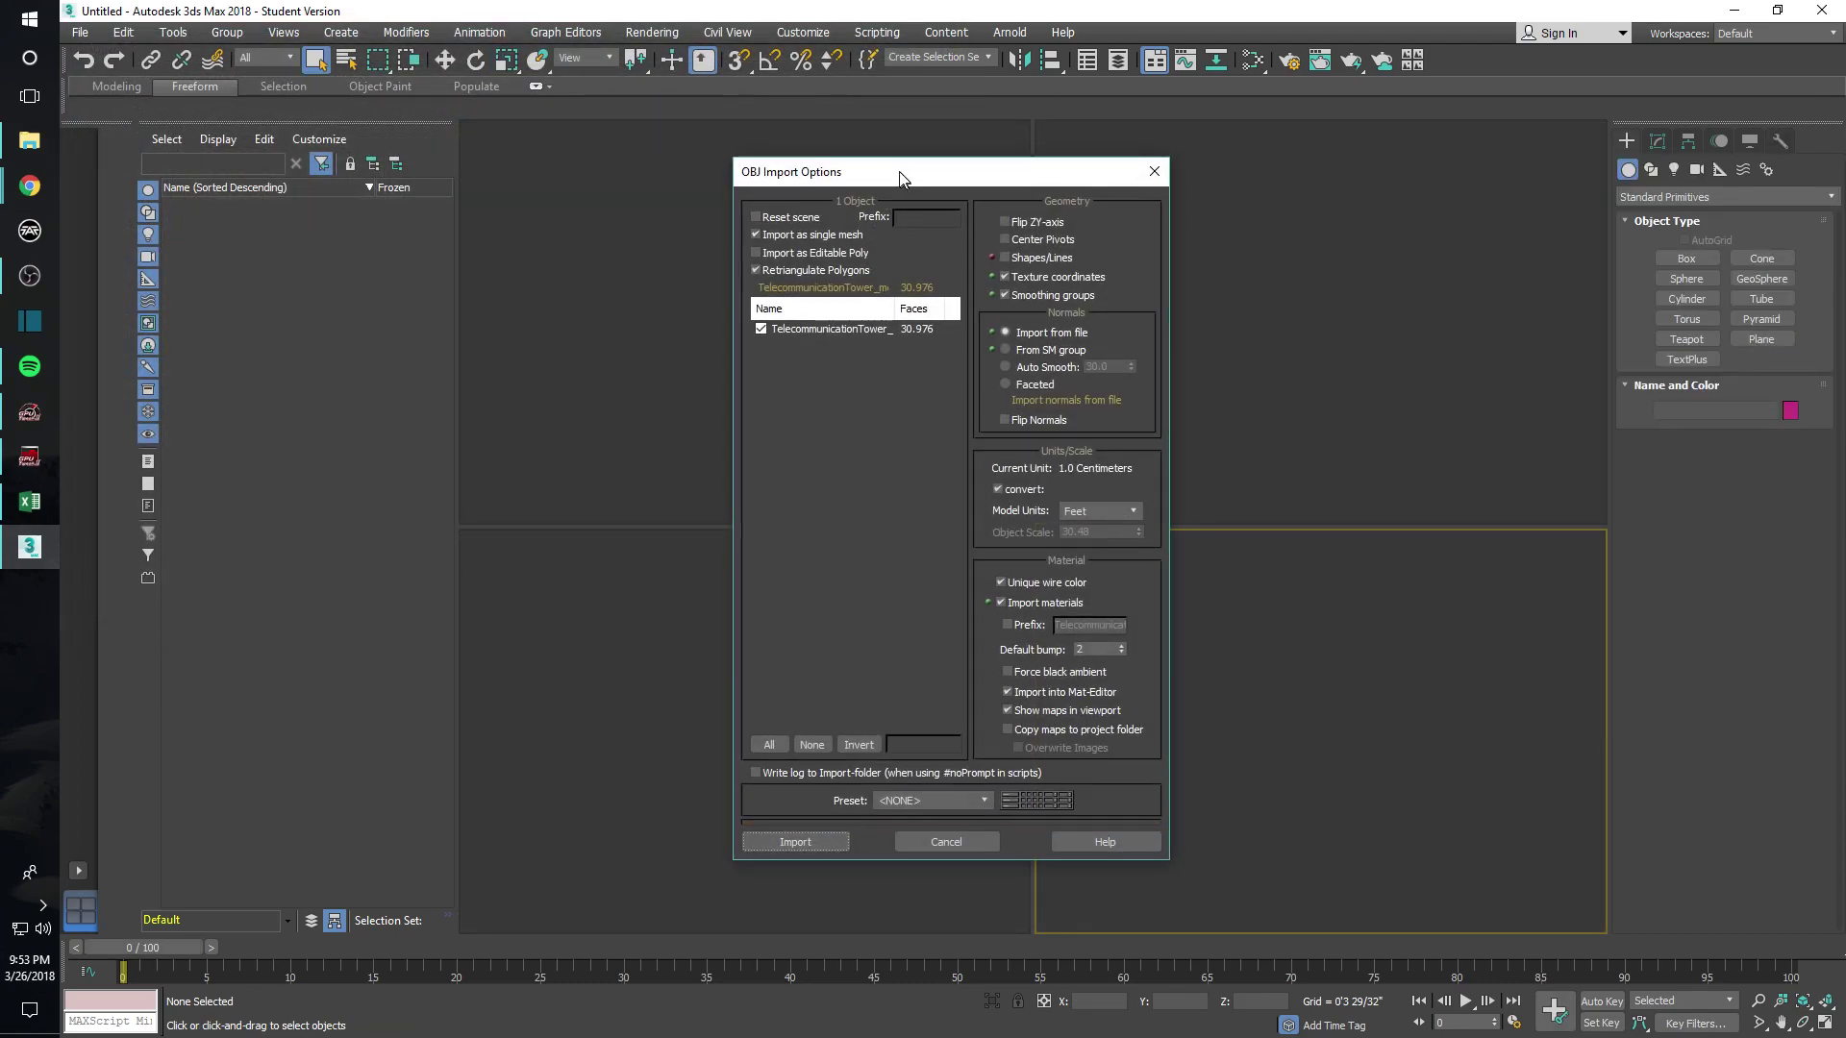
Step: Import the OBJ tower as a single mesh with materials, Model Units on Feet and conversion on
{"action": "left_click_drag", "start_coordinate": [890, 186], "coordinate": [865, 159]}
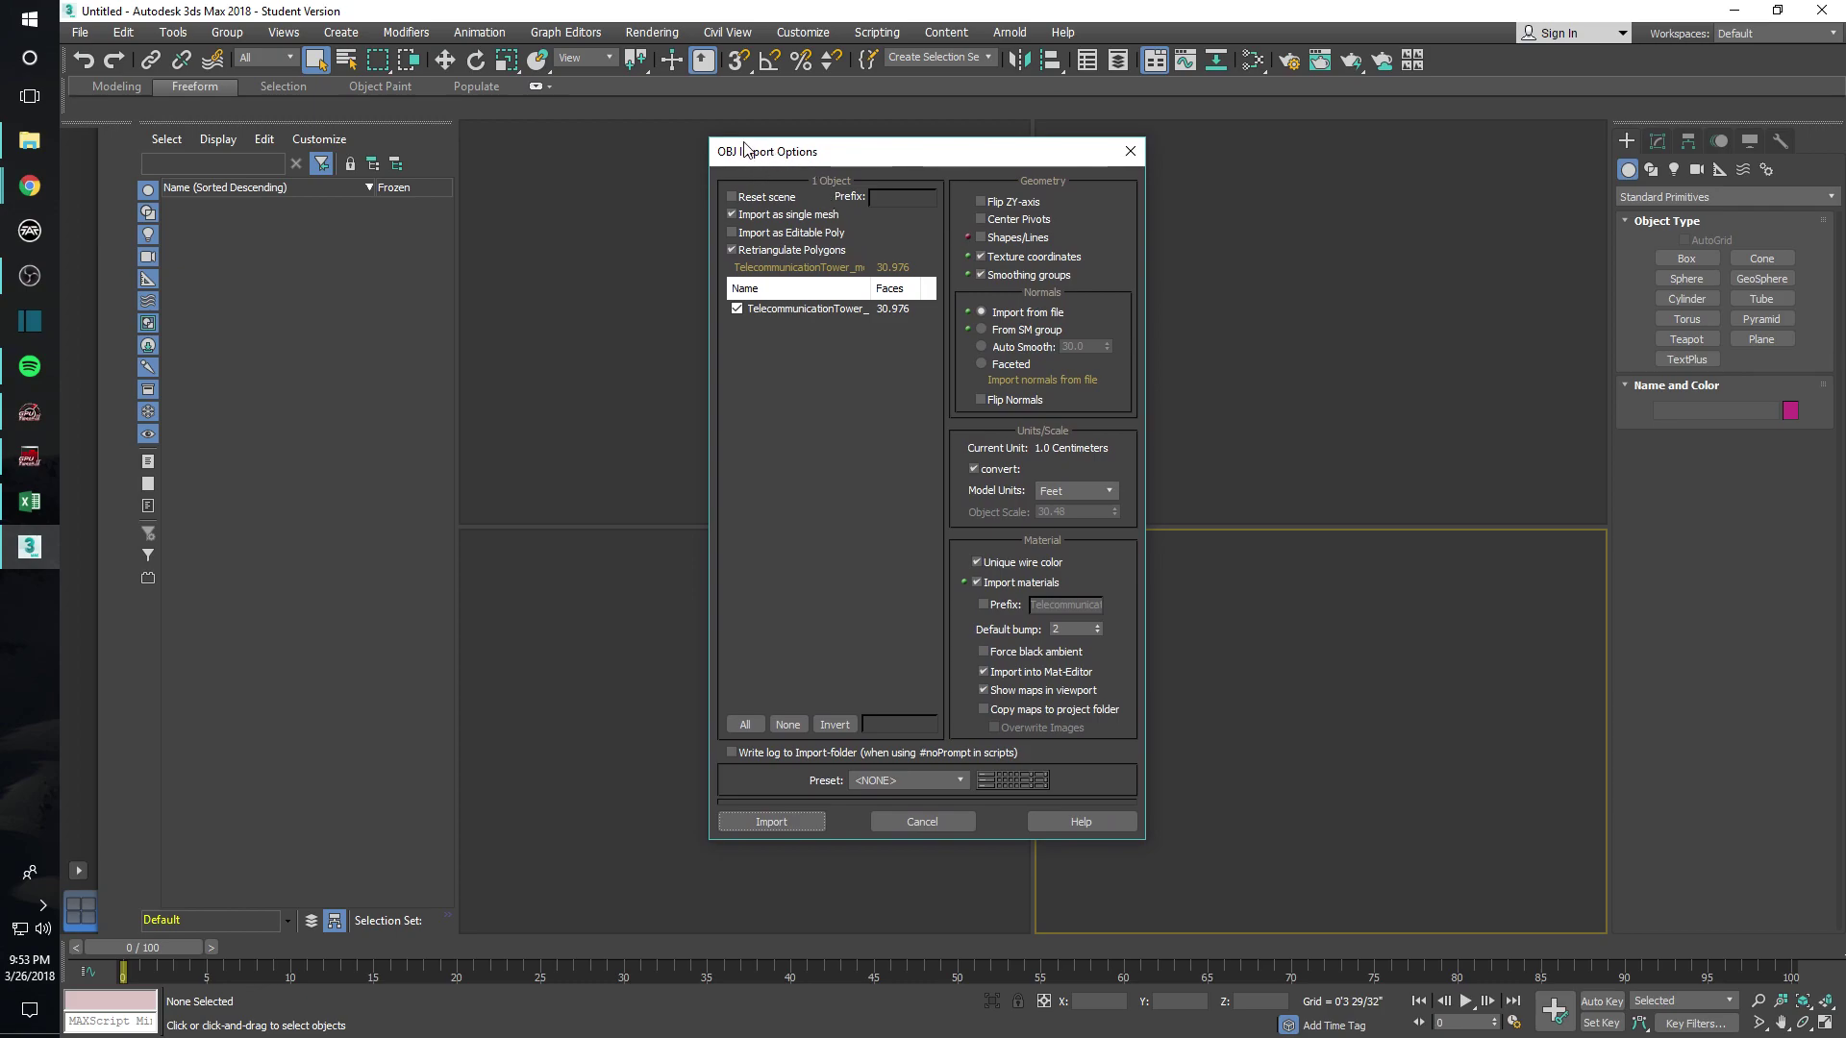
{"action": "left_click", "coordinate": [731, 214]}
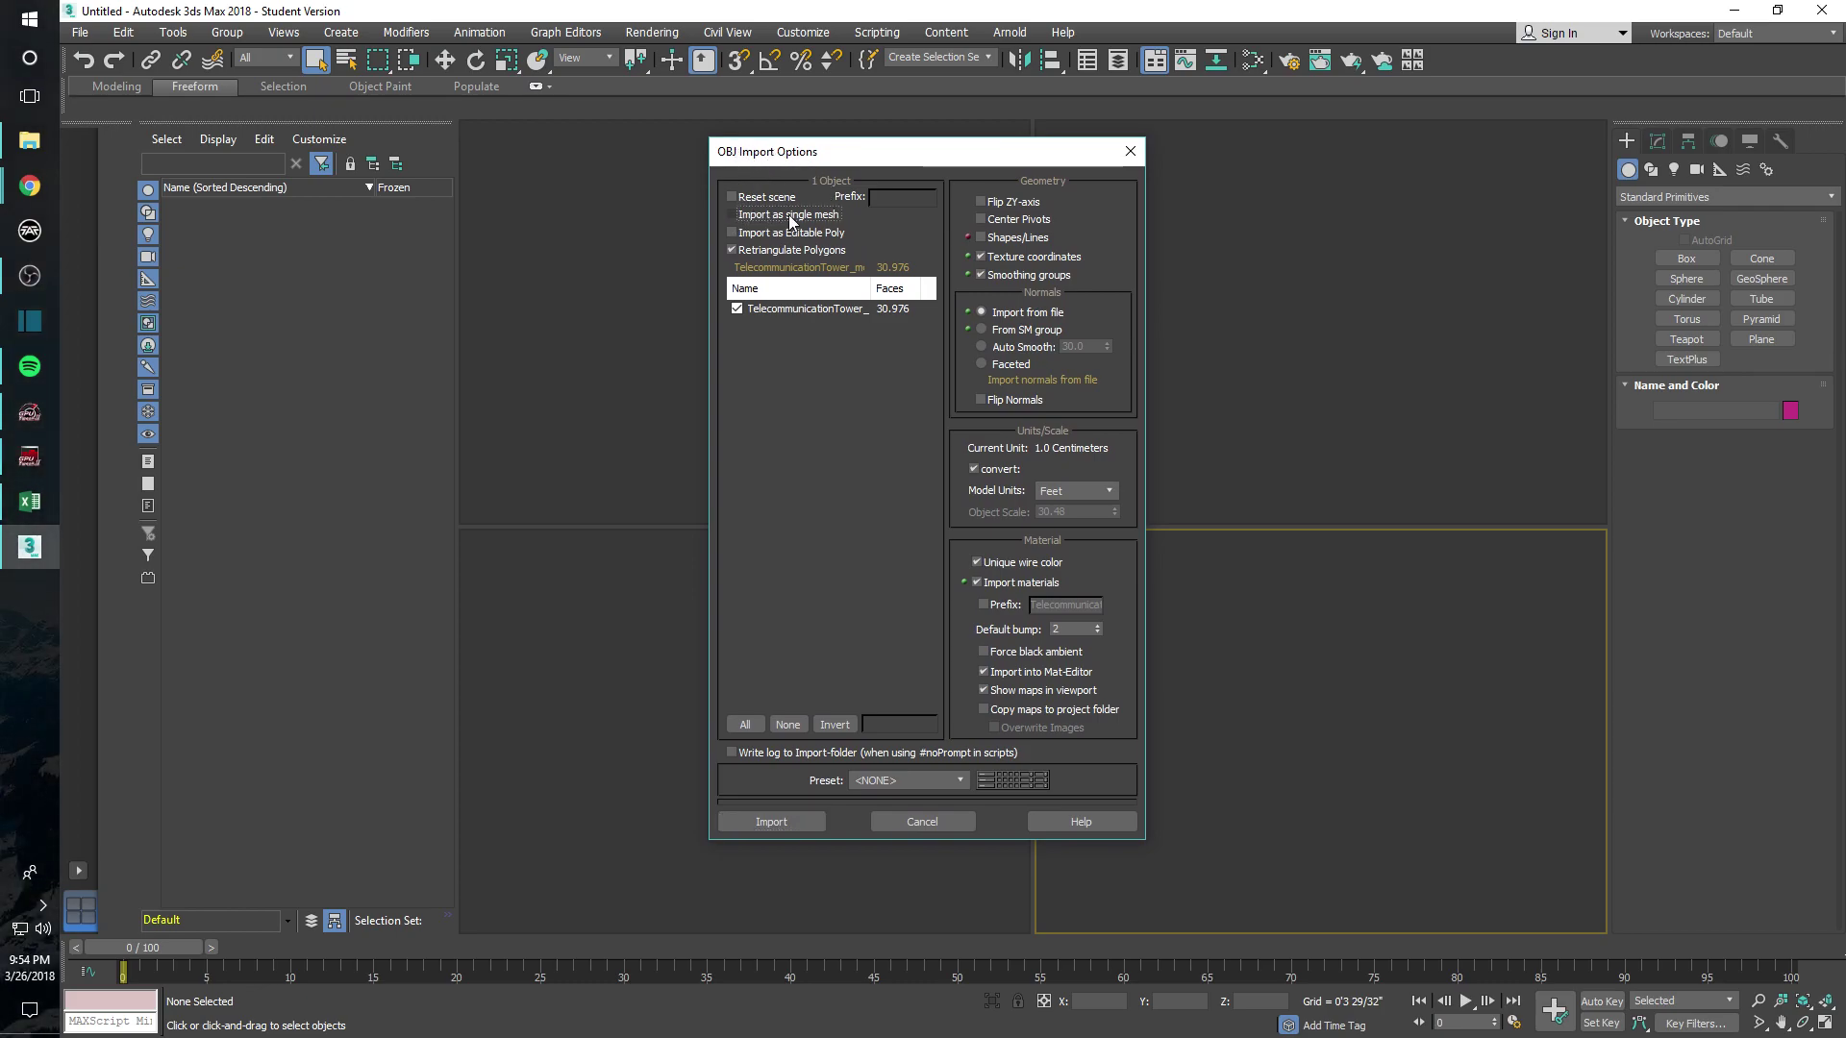
{"action": "left_click", "coordinate": [732, 214]}
{"action": "left_click", "coordinate": [784, 821]}
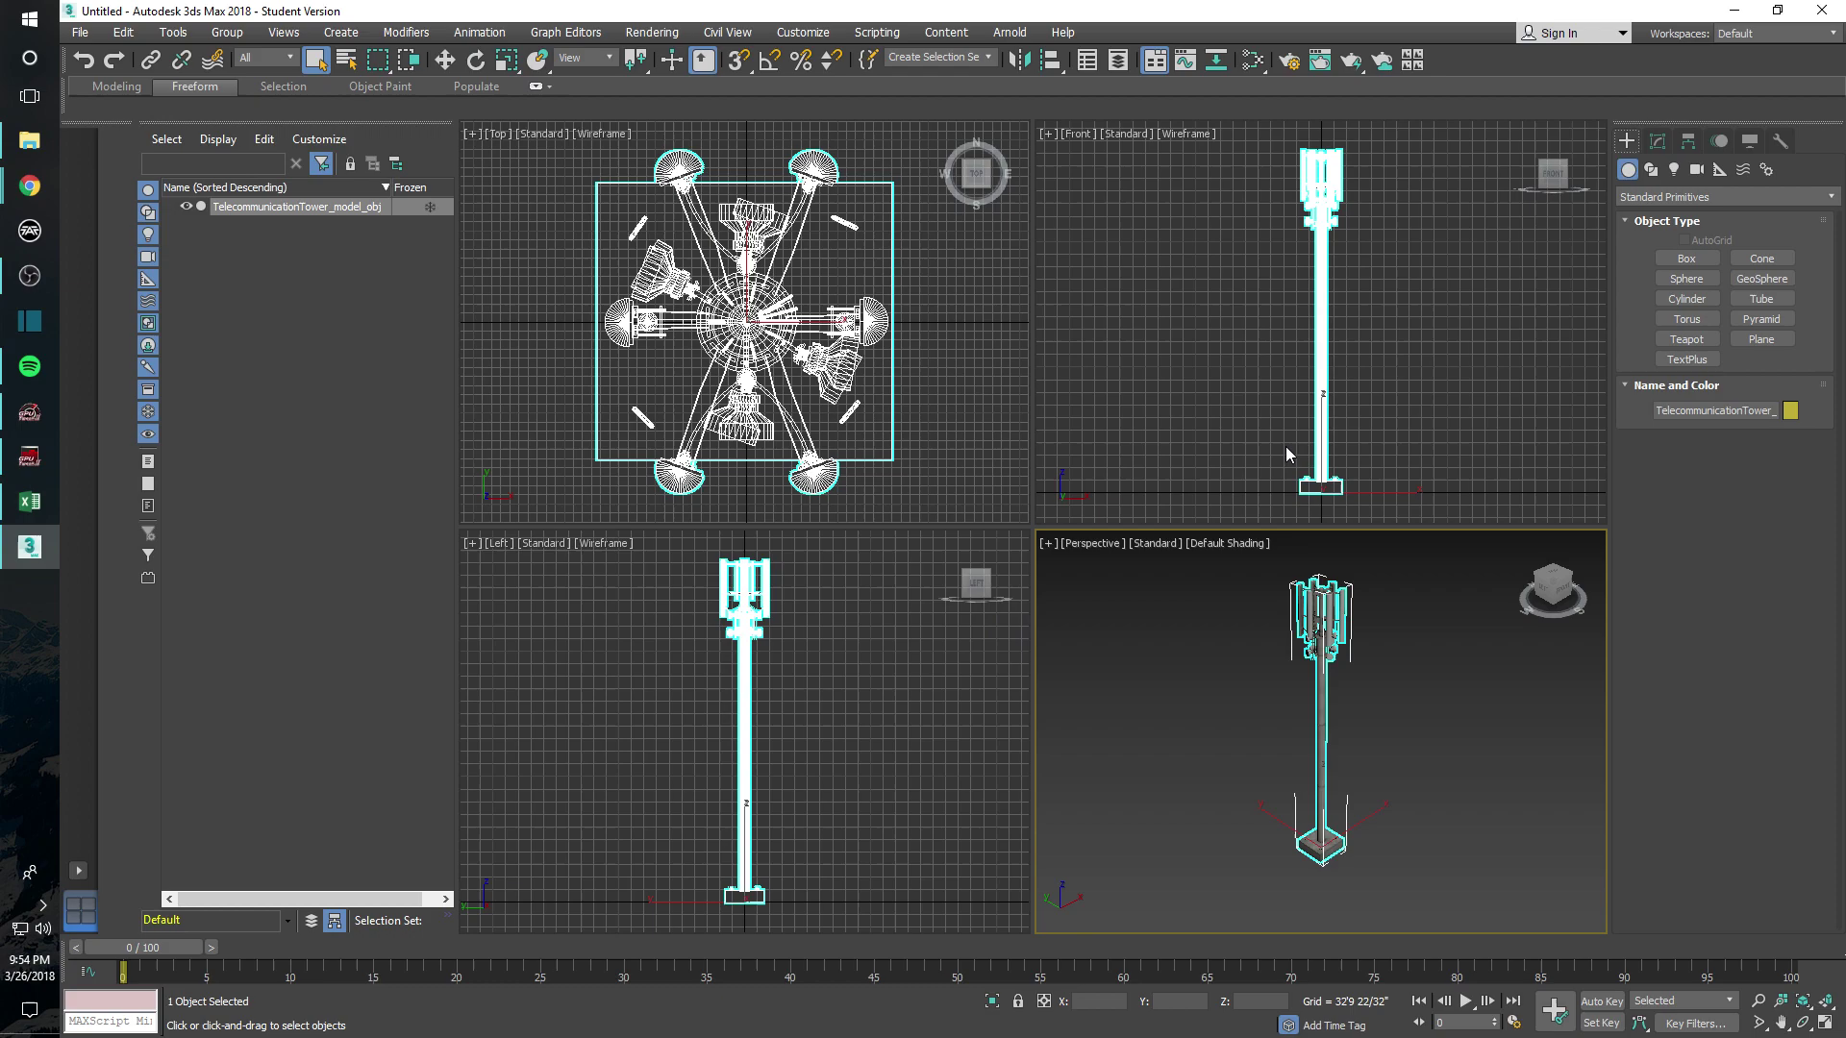
Step: Maximize the Perspective viewport and measure the OBJ tower at roughly 106' by 123' by 893' tall
{"action": "left_click", "coordinate": [1823, 1023]}
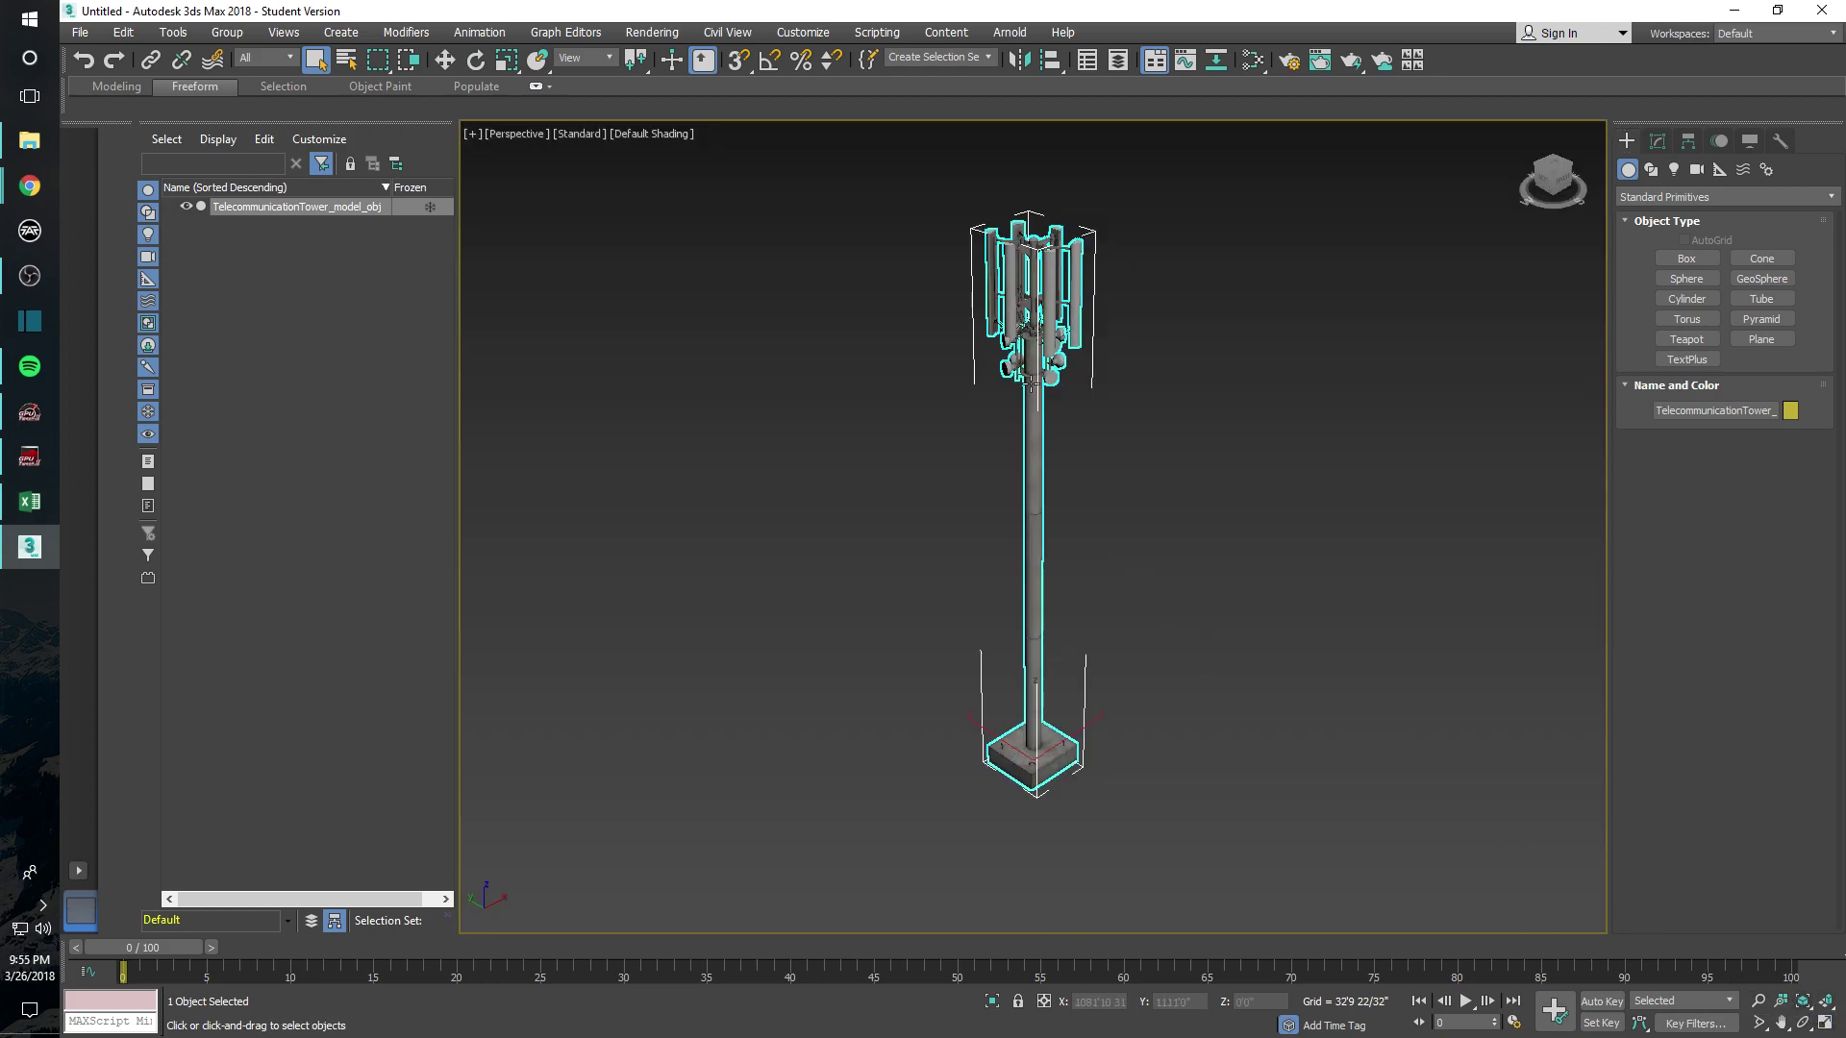
{"action": "left_click", "coordinate": [1779, 140]}
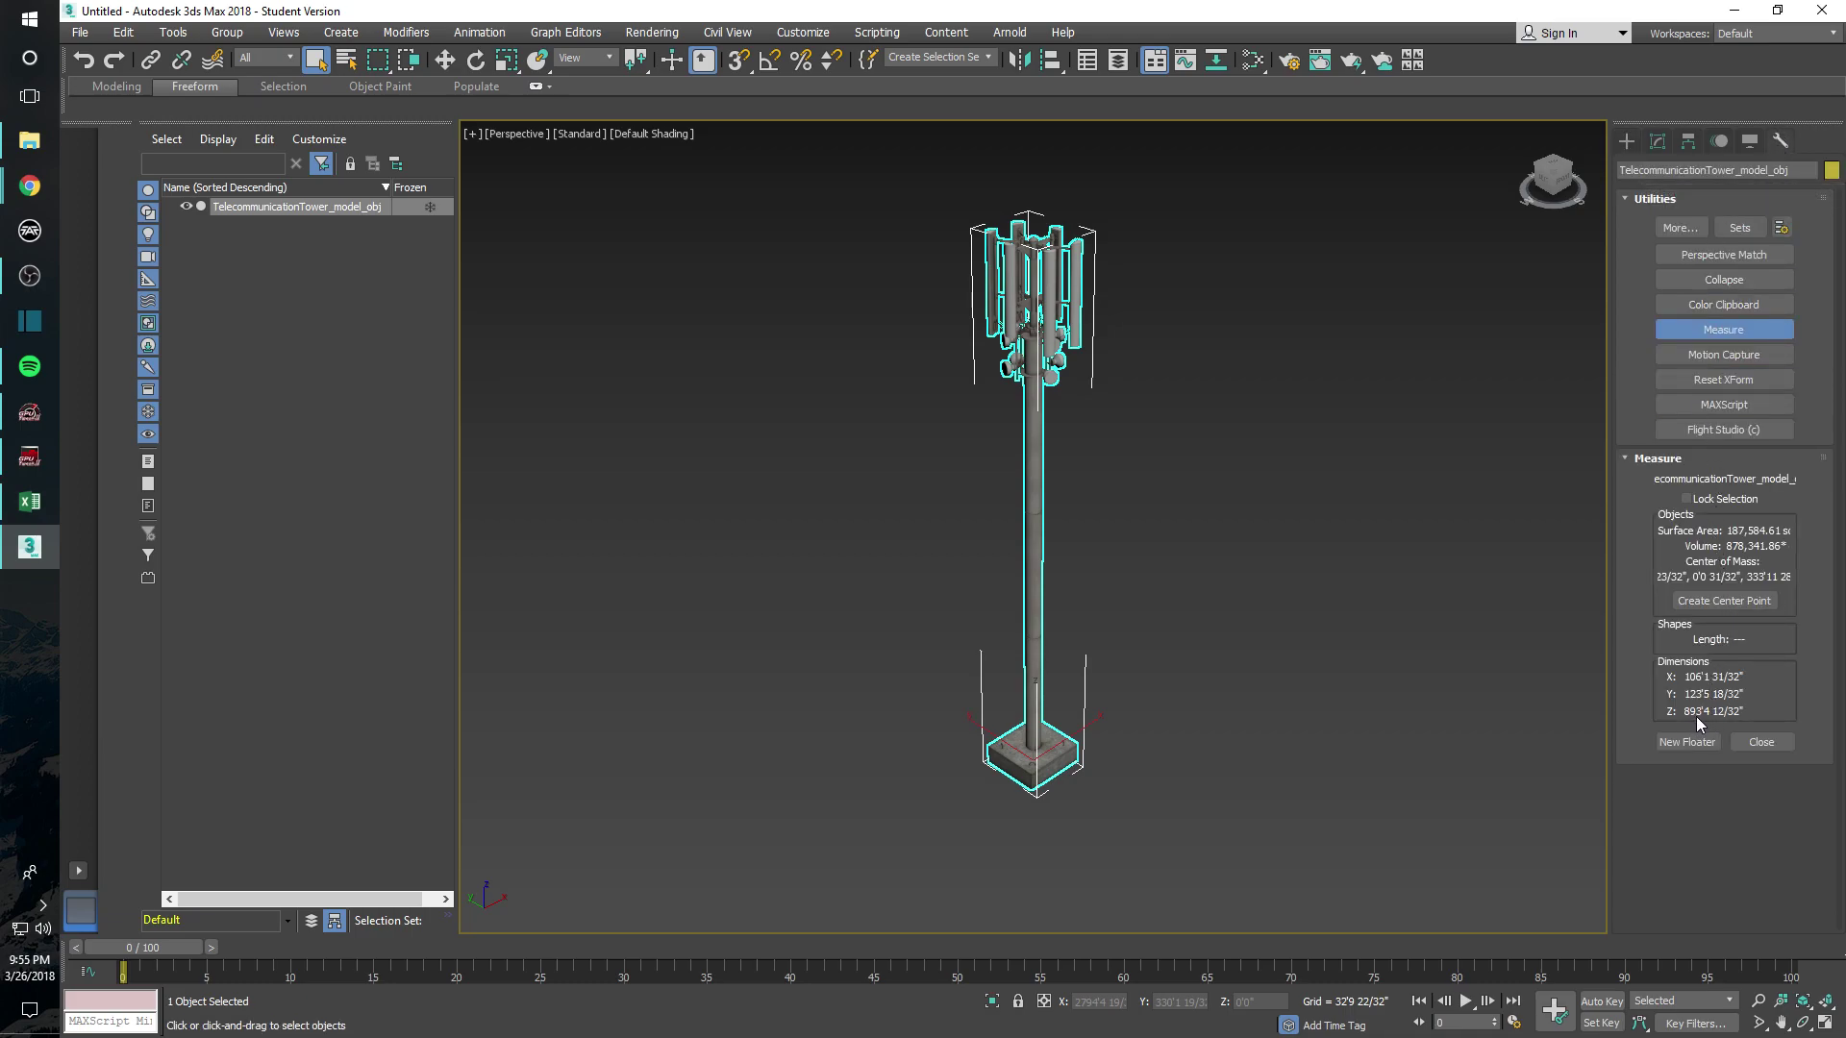
{"action": "right_click", "coordinate": [1034, 548]}
{"action": "left_click", "coordinate": [1086, 573]}
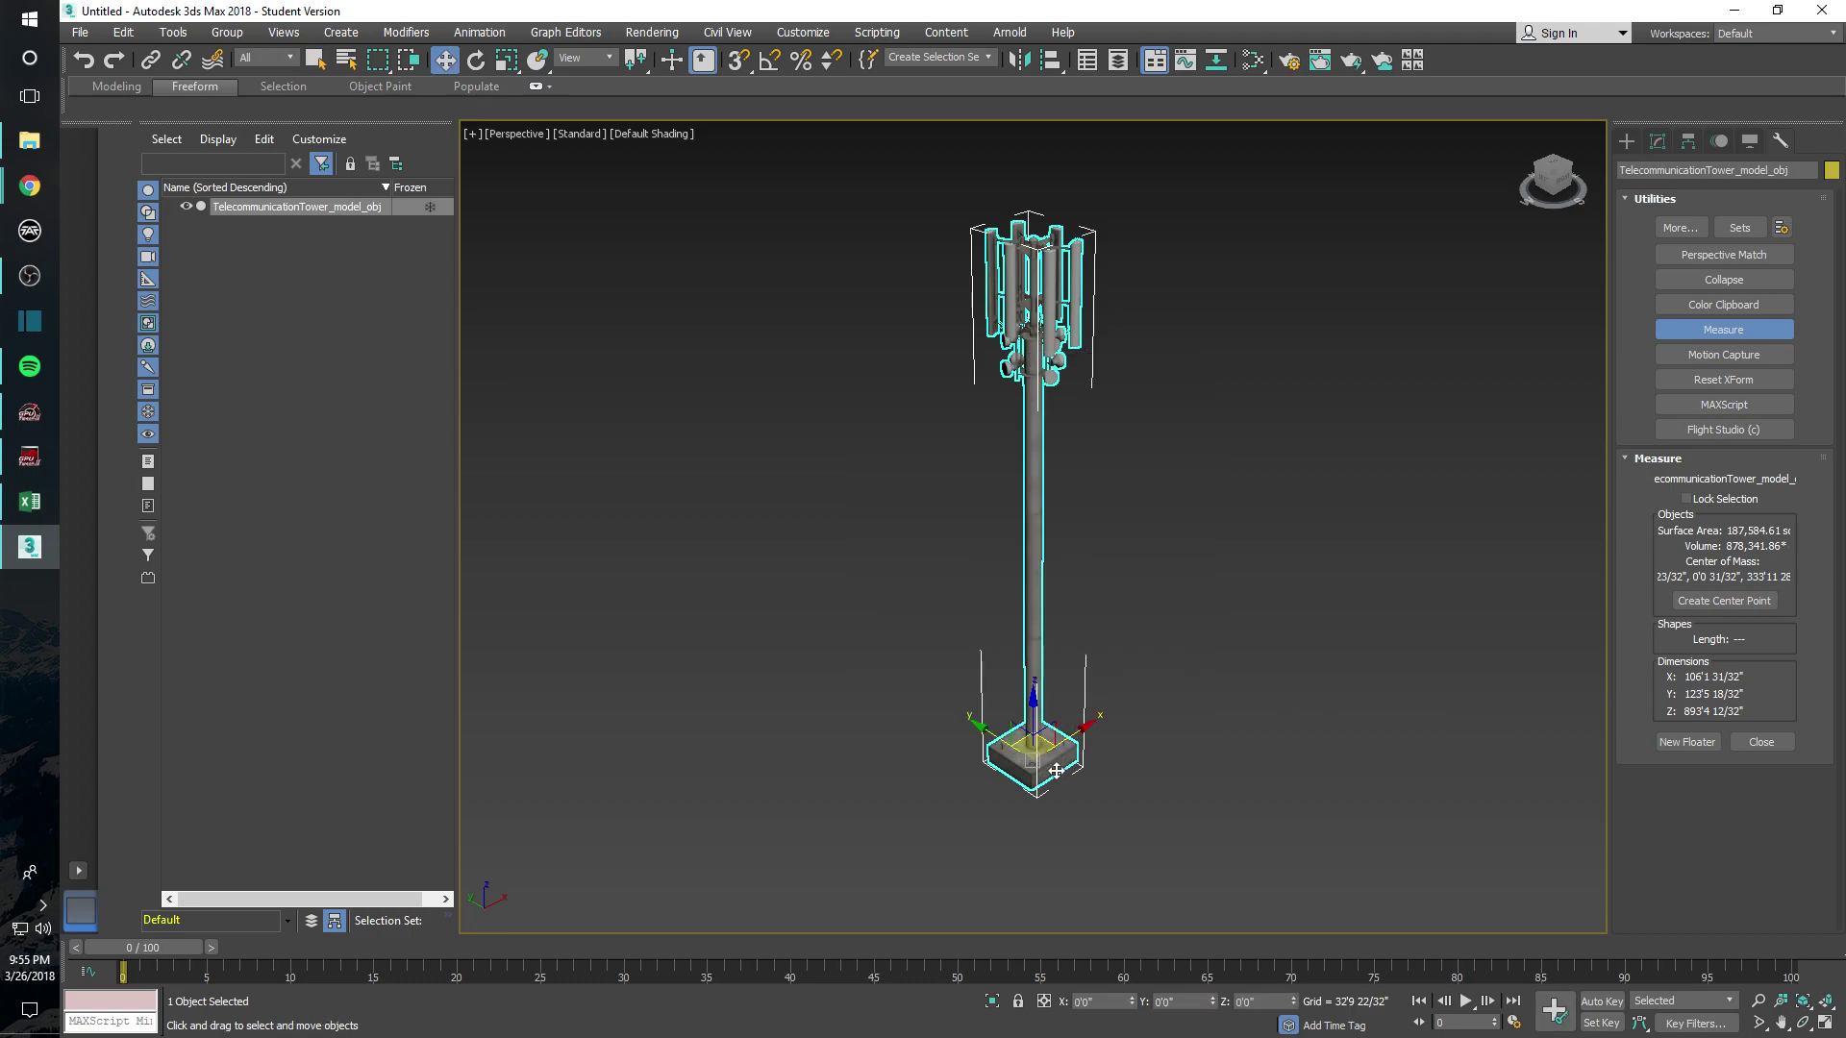
Step: Uniformly scale the OBJ tower down from 893 feet to about 126 feet tall
{"action": "right_click", "coordinate": [1028, 623]}
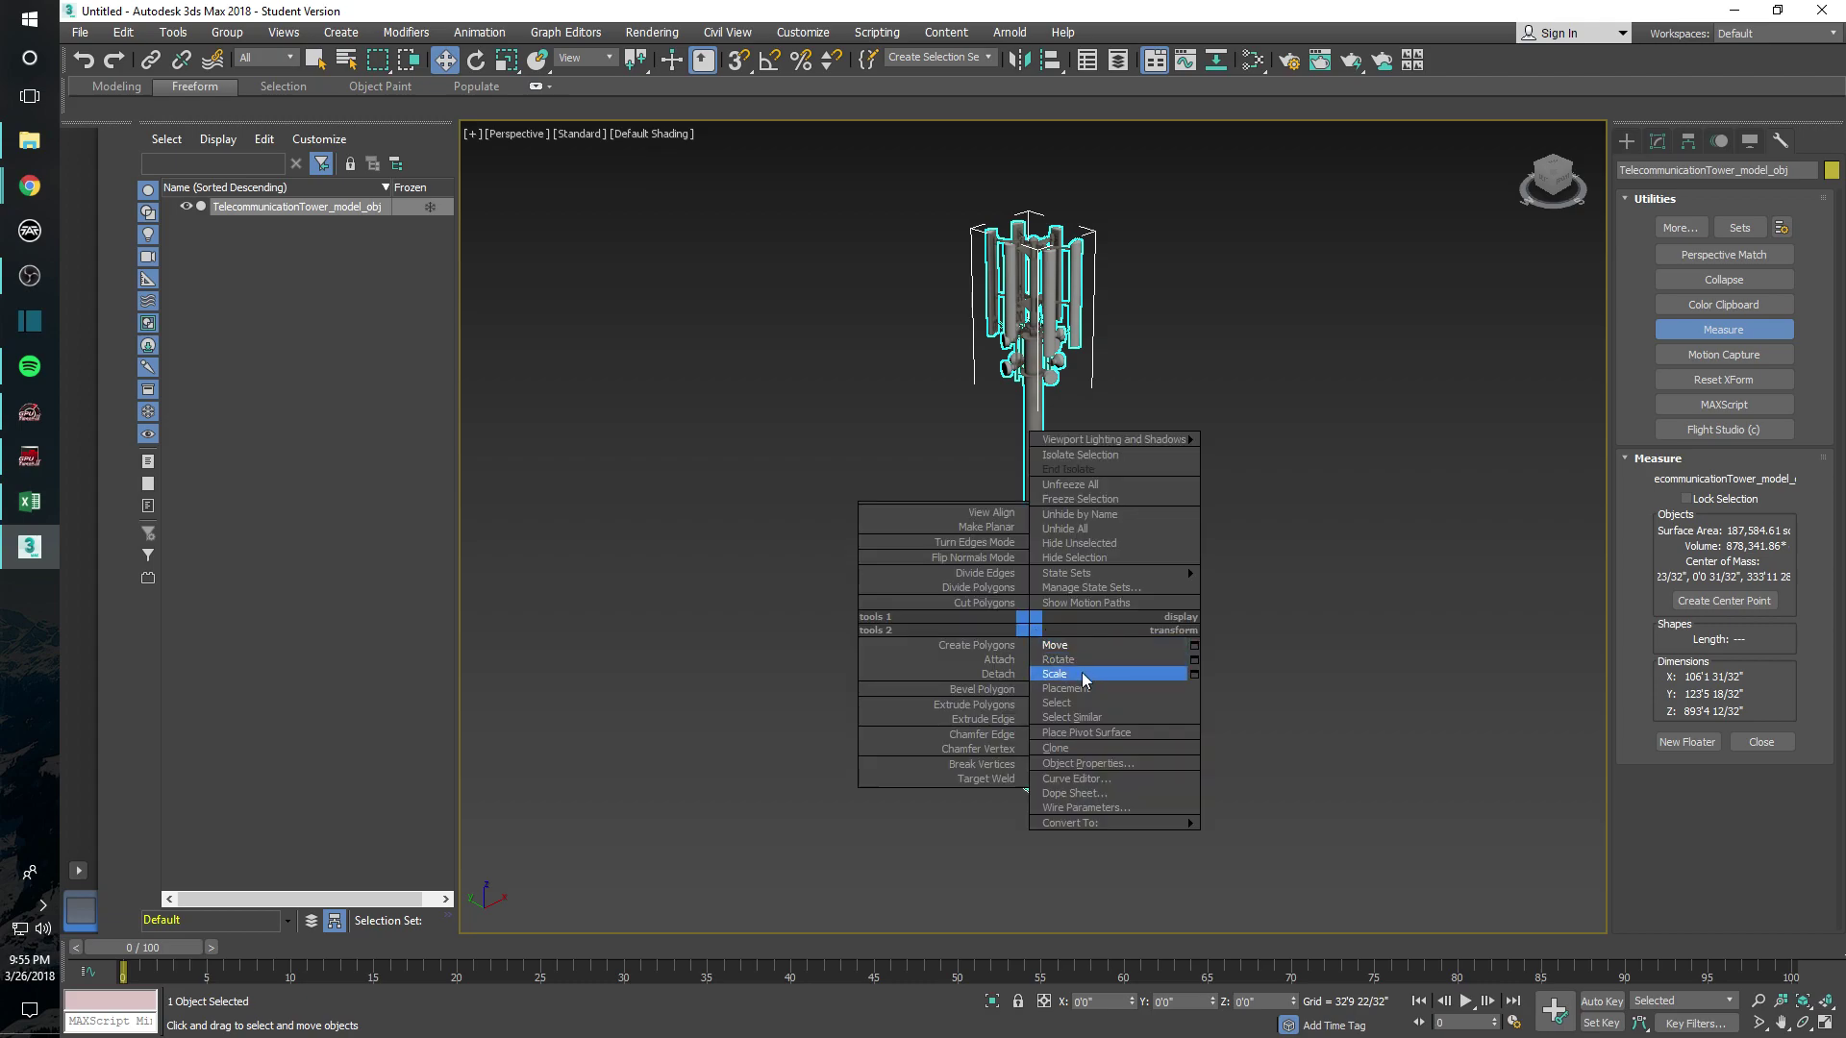
{"action": "left_click", "coordinate": [1054, 674]}
{"action": "left_click_drag", "start_coordinate": [1036, 760], "coordinate": [1103, 981]}
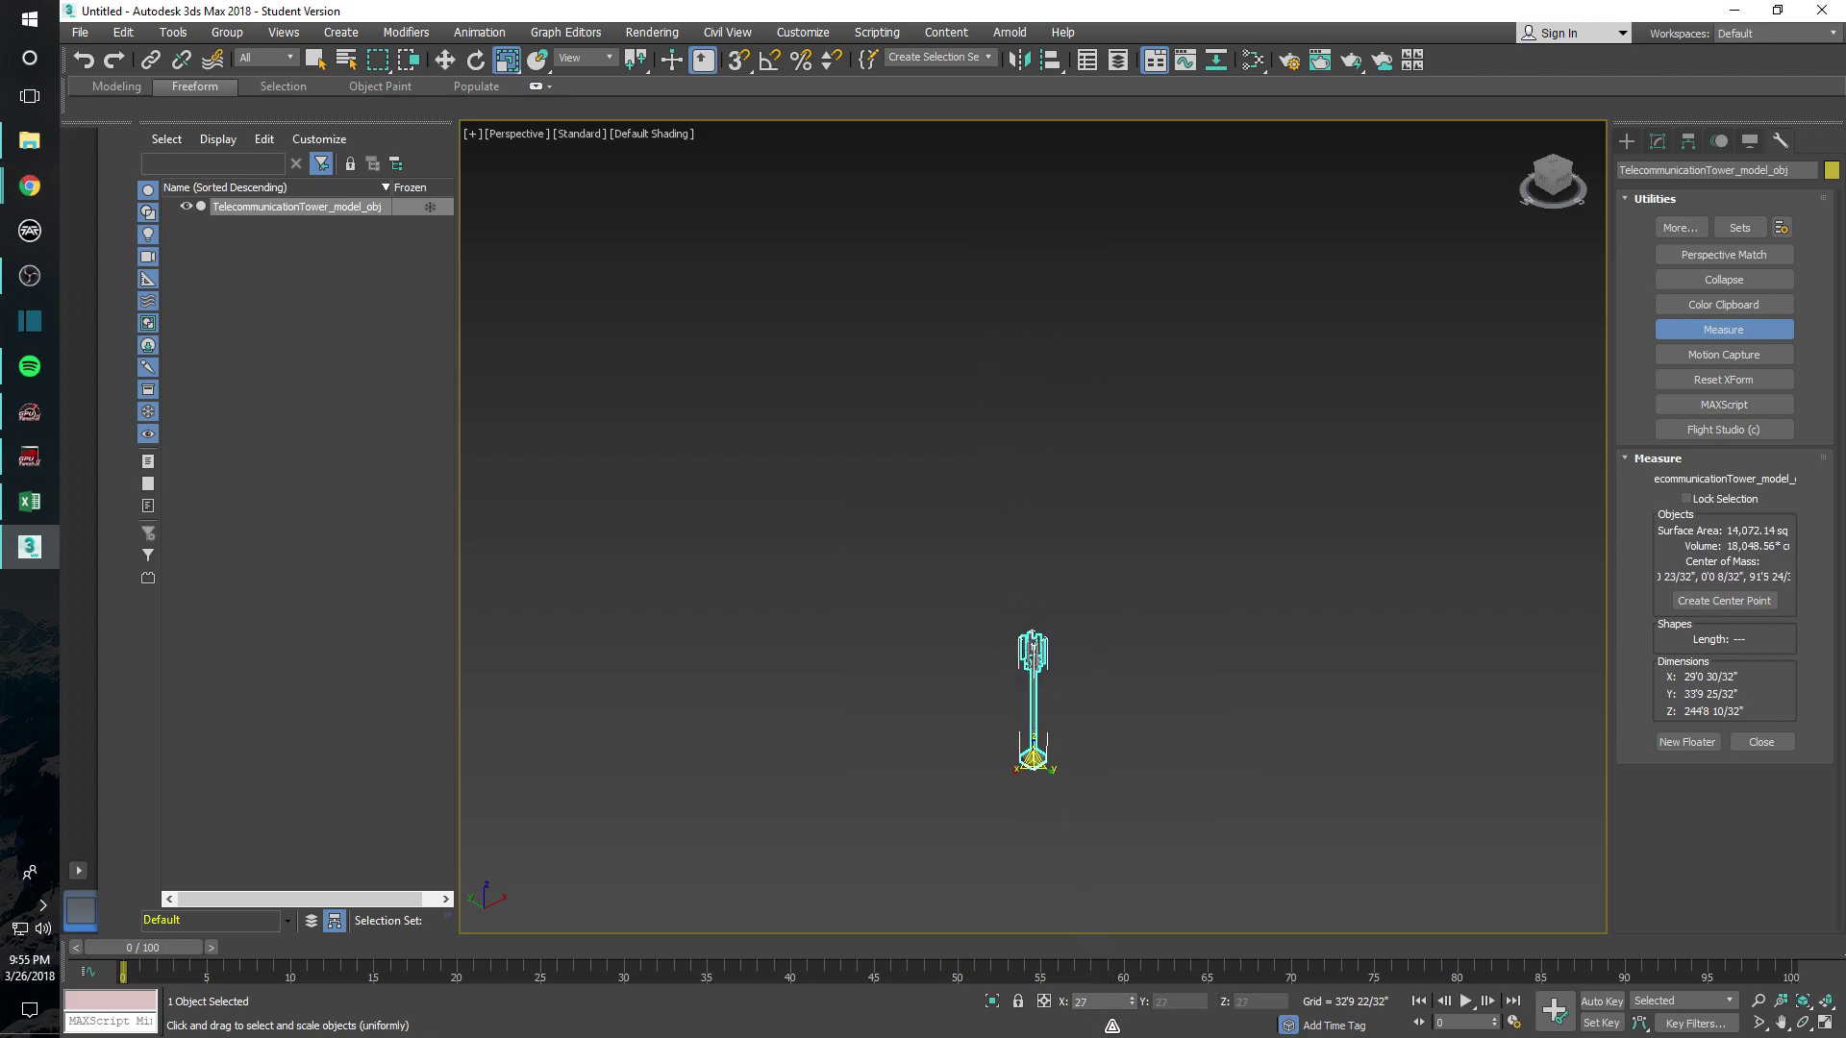
{"action": "left_click_drag", "start_coordinate": [1033, 754], "coordinate": [1036, 760]}
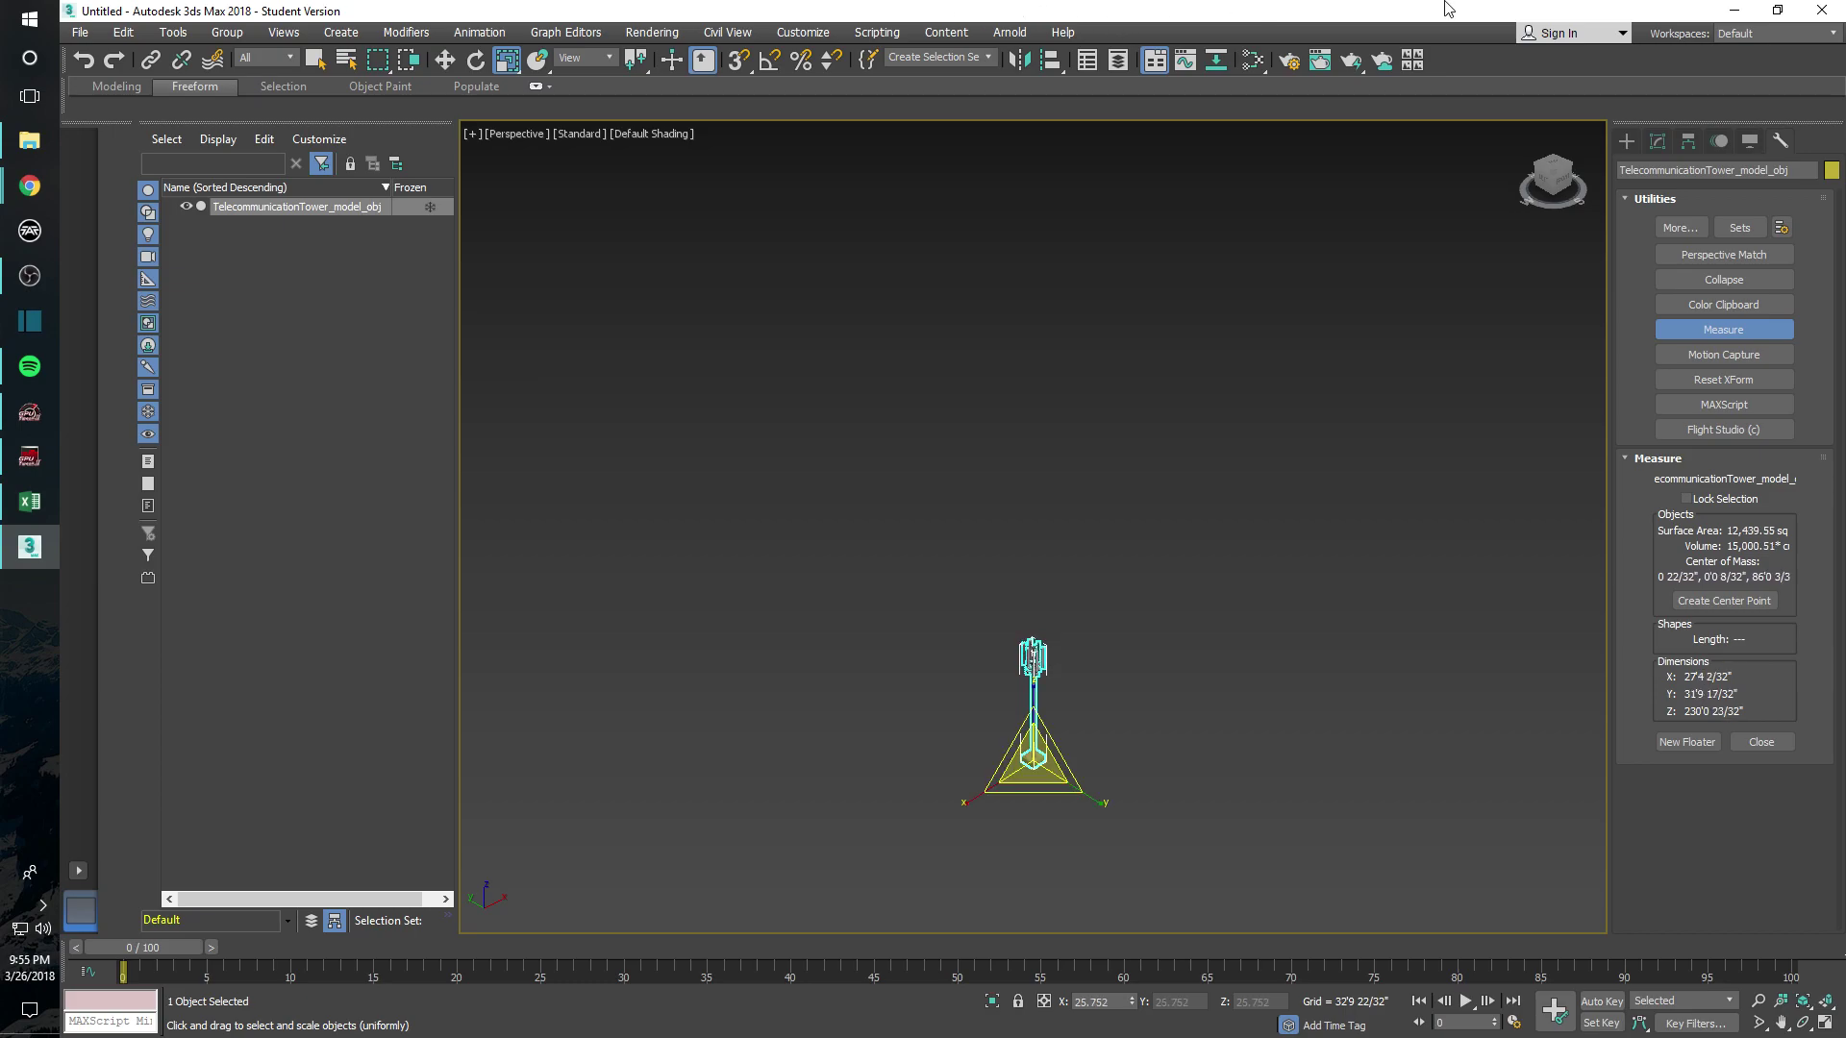
{"action": "key", "text": "ctrl+e"}
{"action": "scroll", "coordinate": [1139, 766], "scroll_direction": "up", "scroll_amount": 8}
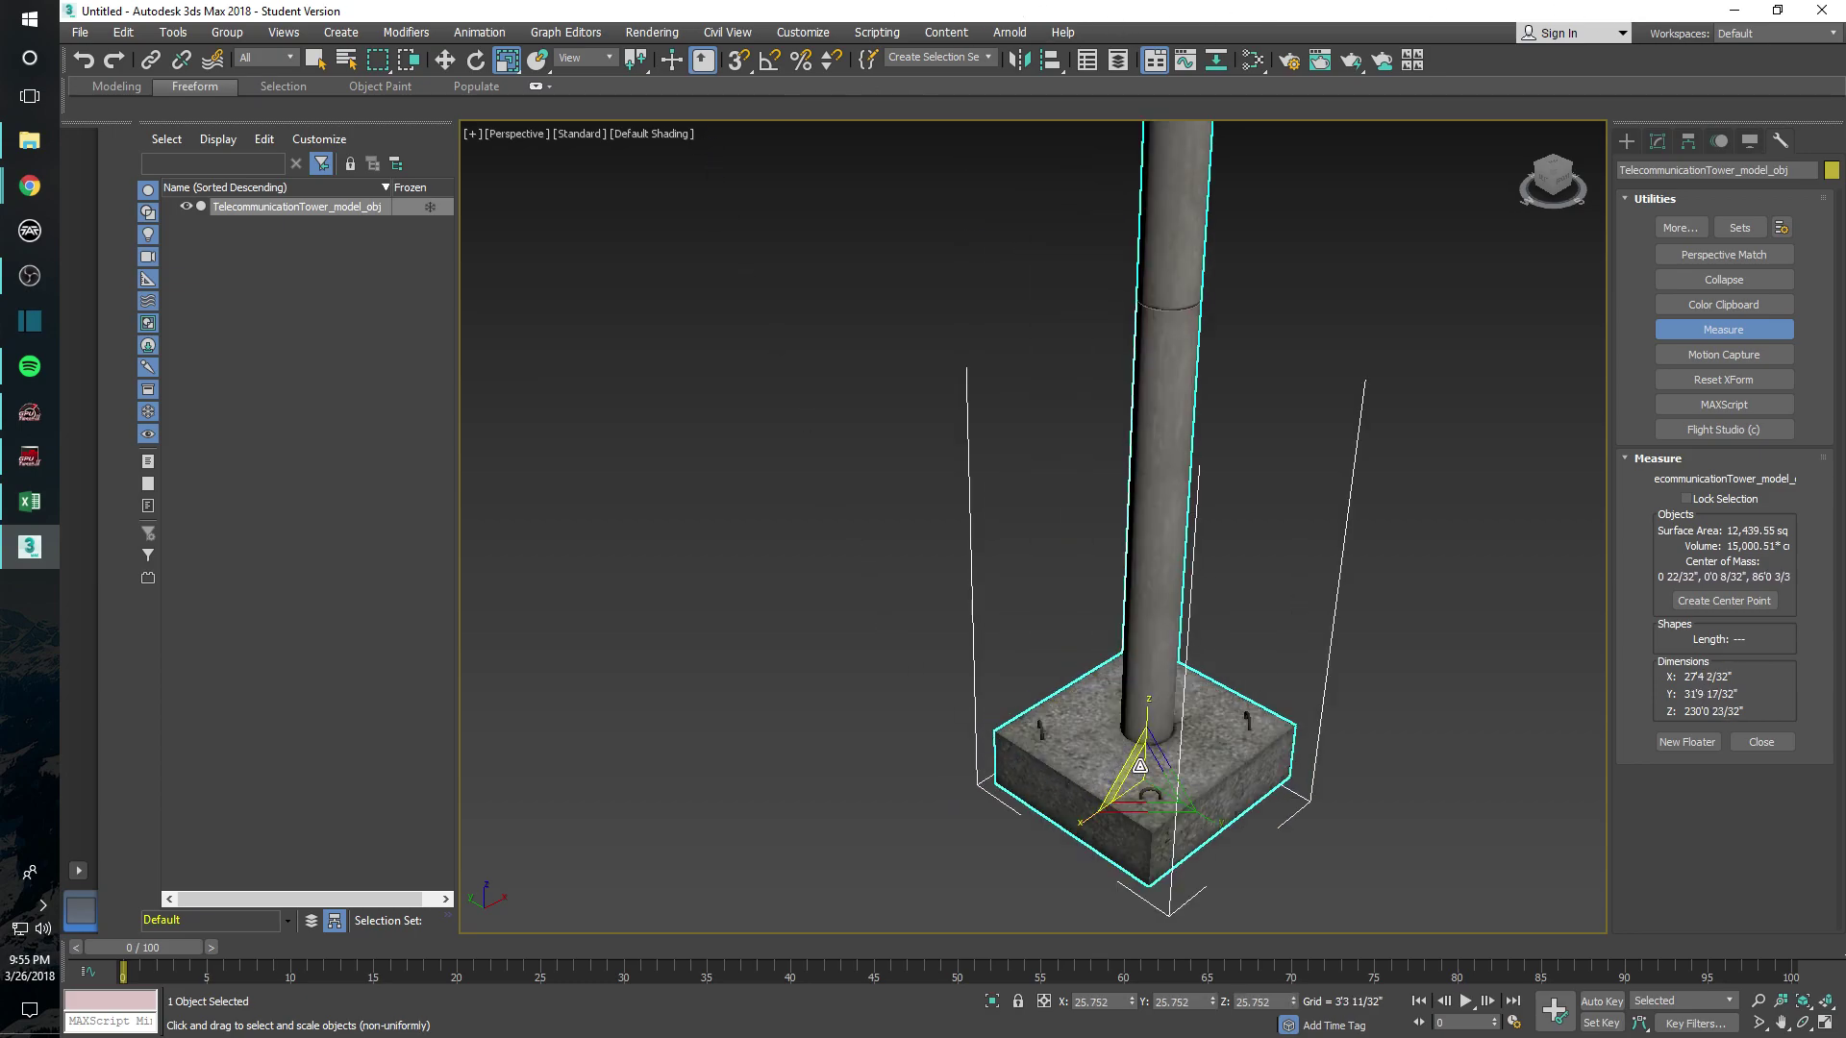
{"action": "left_click_drag", "start_coordinate": [1141, 774], "coordinate": [1154, 846]}
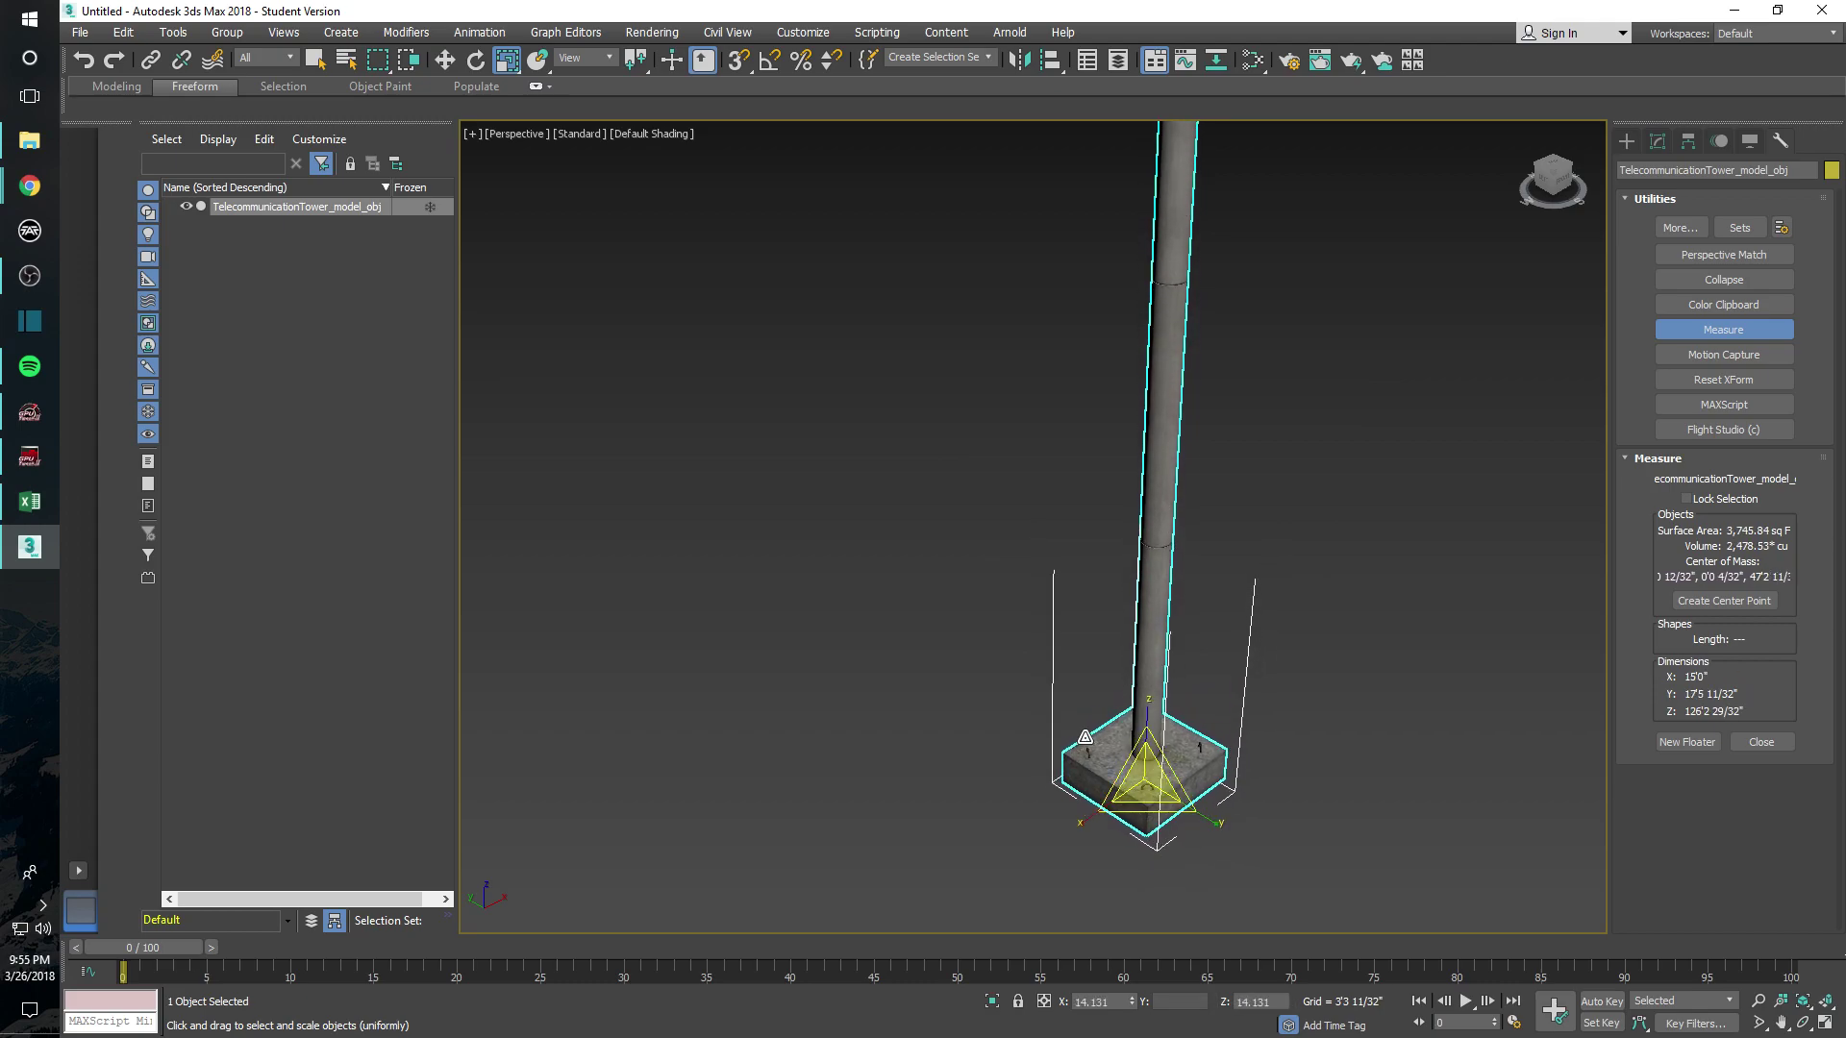
Step: Zoom and pan to frame the whole scaled tower, including the antenna top
{"action": "scroll", "coordinate": [931, 700], "scroll_direction": "down", "scroll_amount": 10}
{"action": "scroll", "coordinate": [931, 700], "scroll_direction": "up", "scroll_amount": 3}
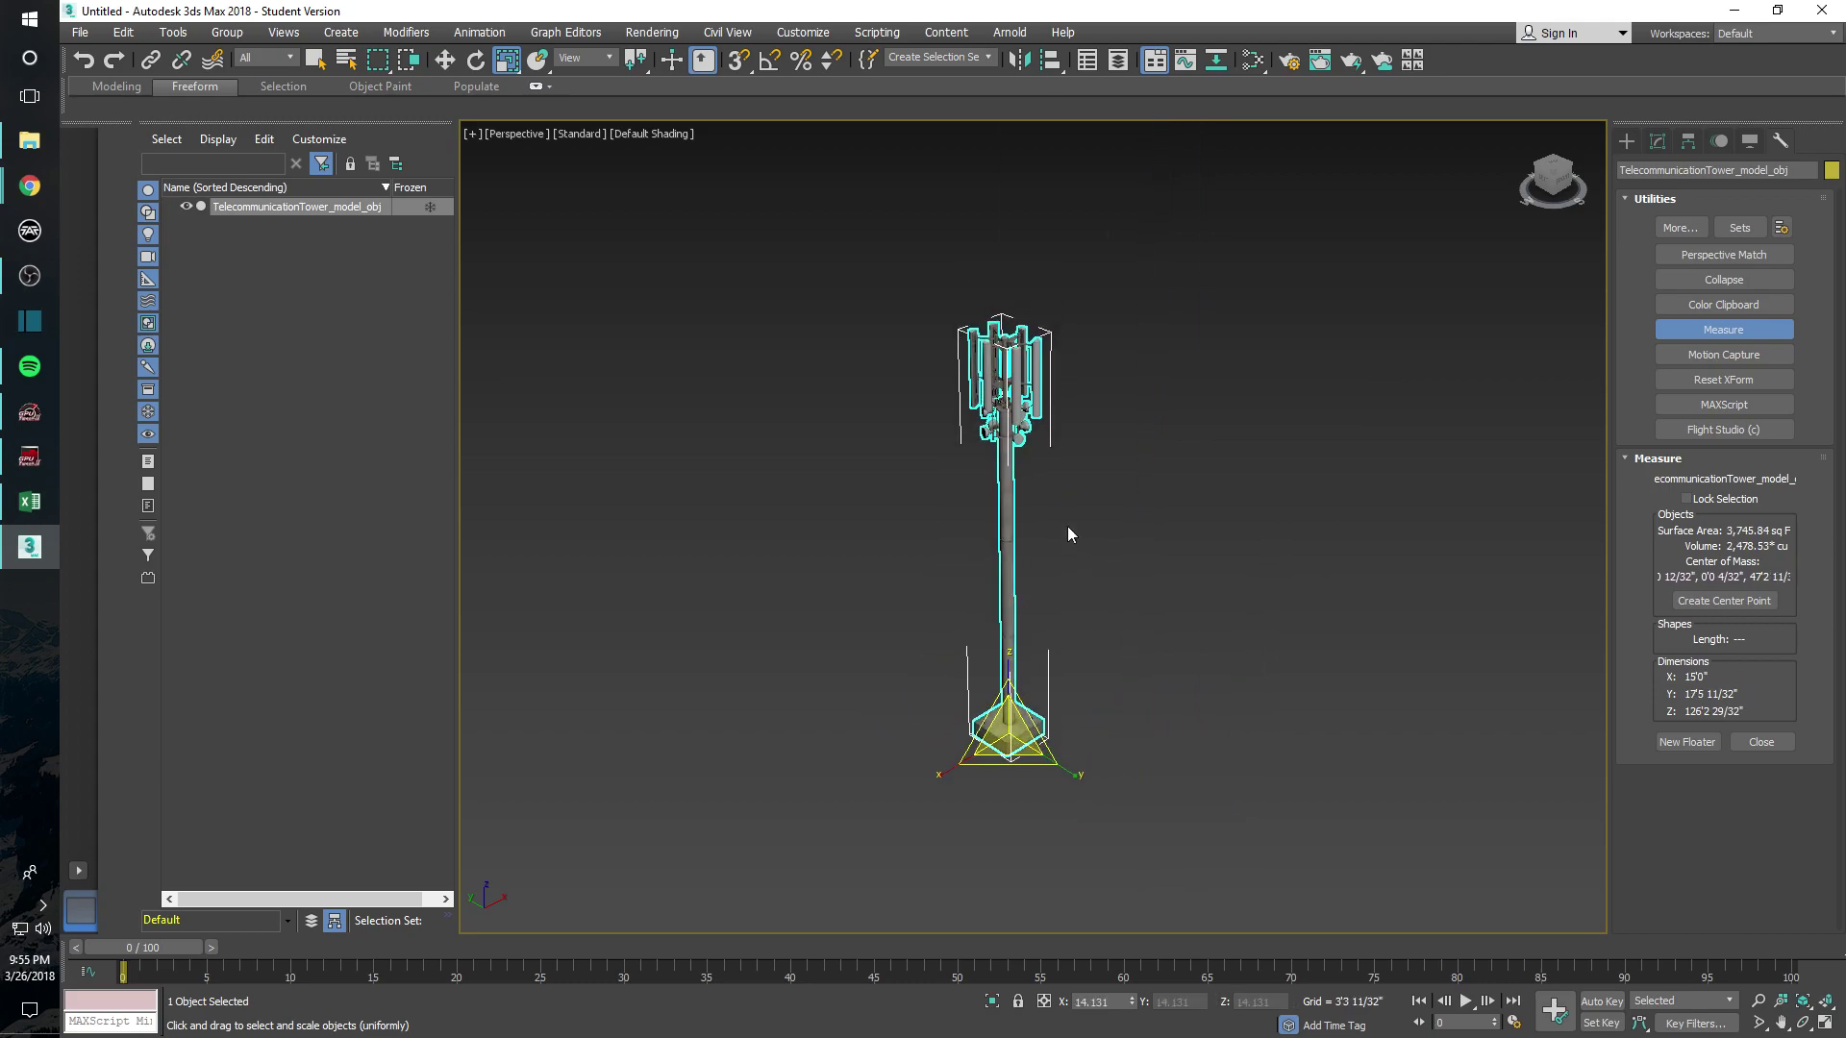
{"action": "scroll", "coordinate": [1058, 509], "scroll_direction": "up", "scroll_amount": 6}
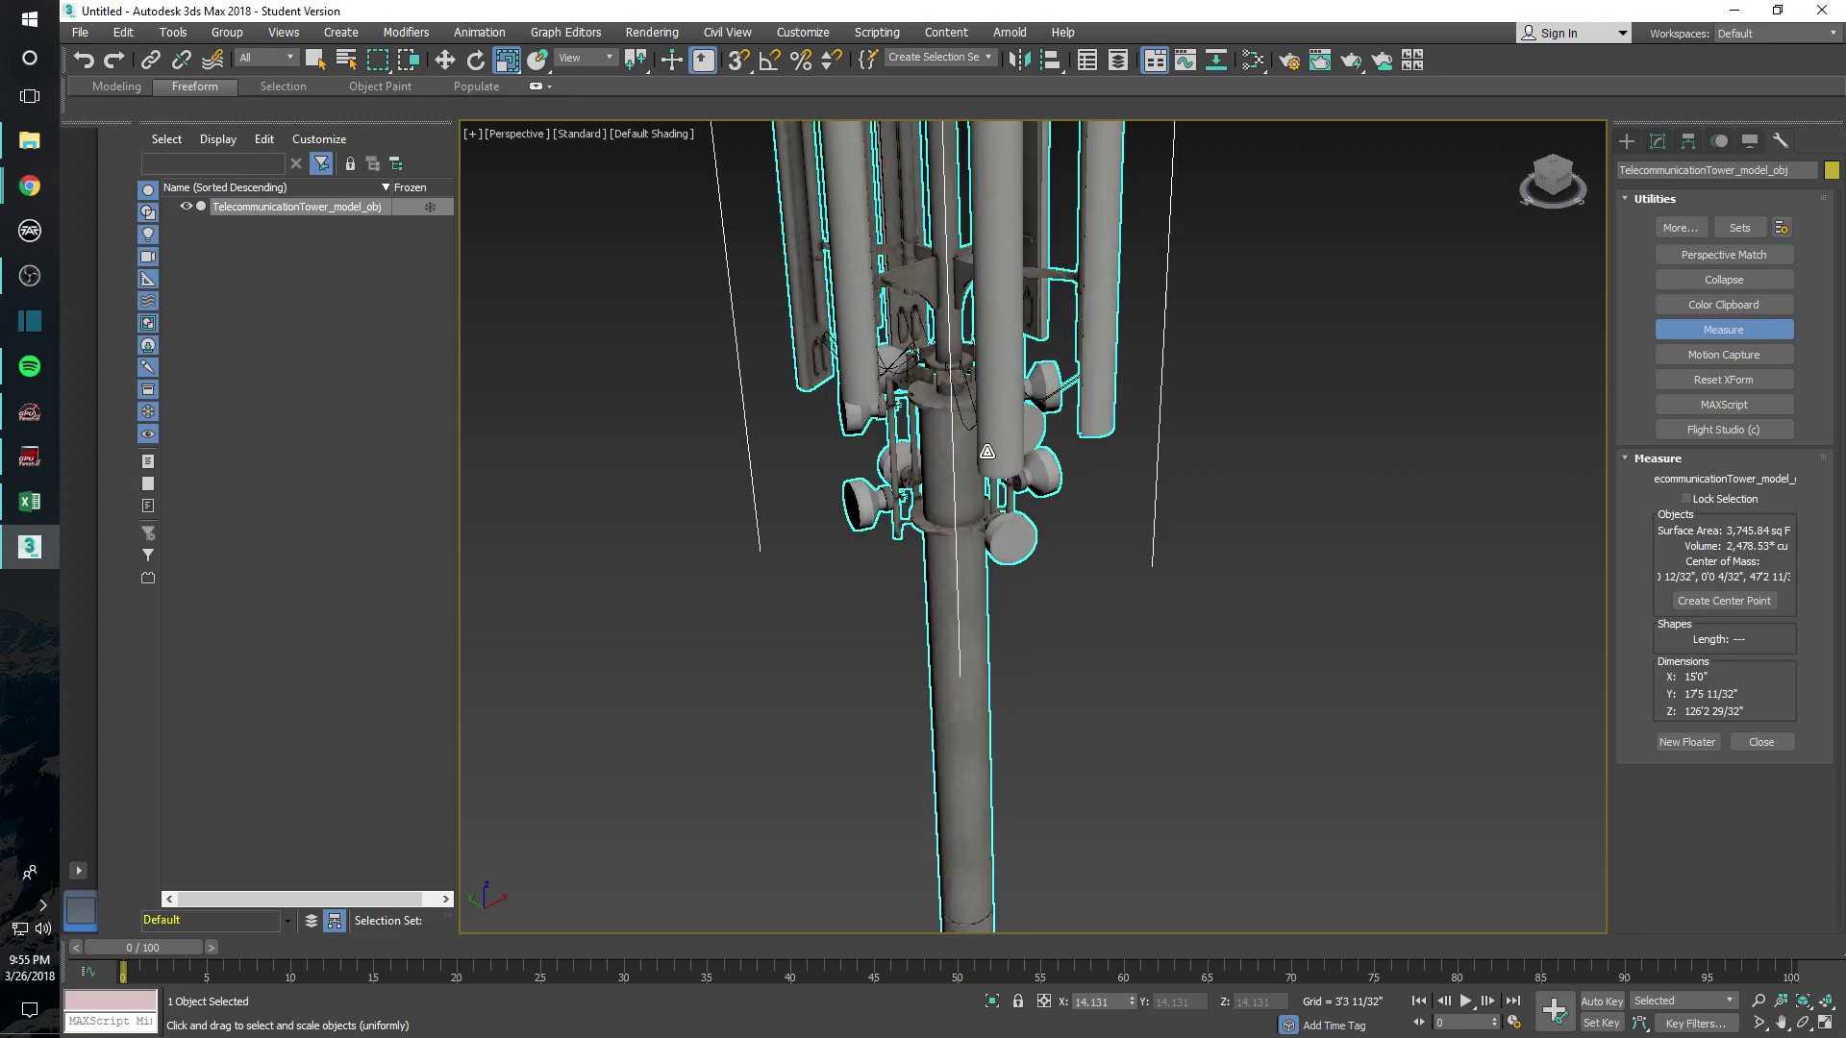
{"action": "middle_click_drag", "start_coordinate": [945, 461], "coordinate": [1079, 515]}
{"action": "scroll", "coordinate": [1106, 577], "scroll_direction": "down", "scroll_amount": 5}
{"action": "middle_click_drag", "start_coordinate": [1128, 625], "coordinate": [1081, 509]}
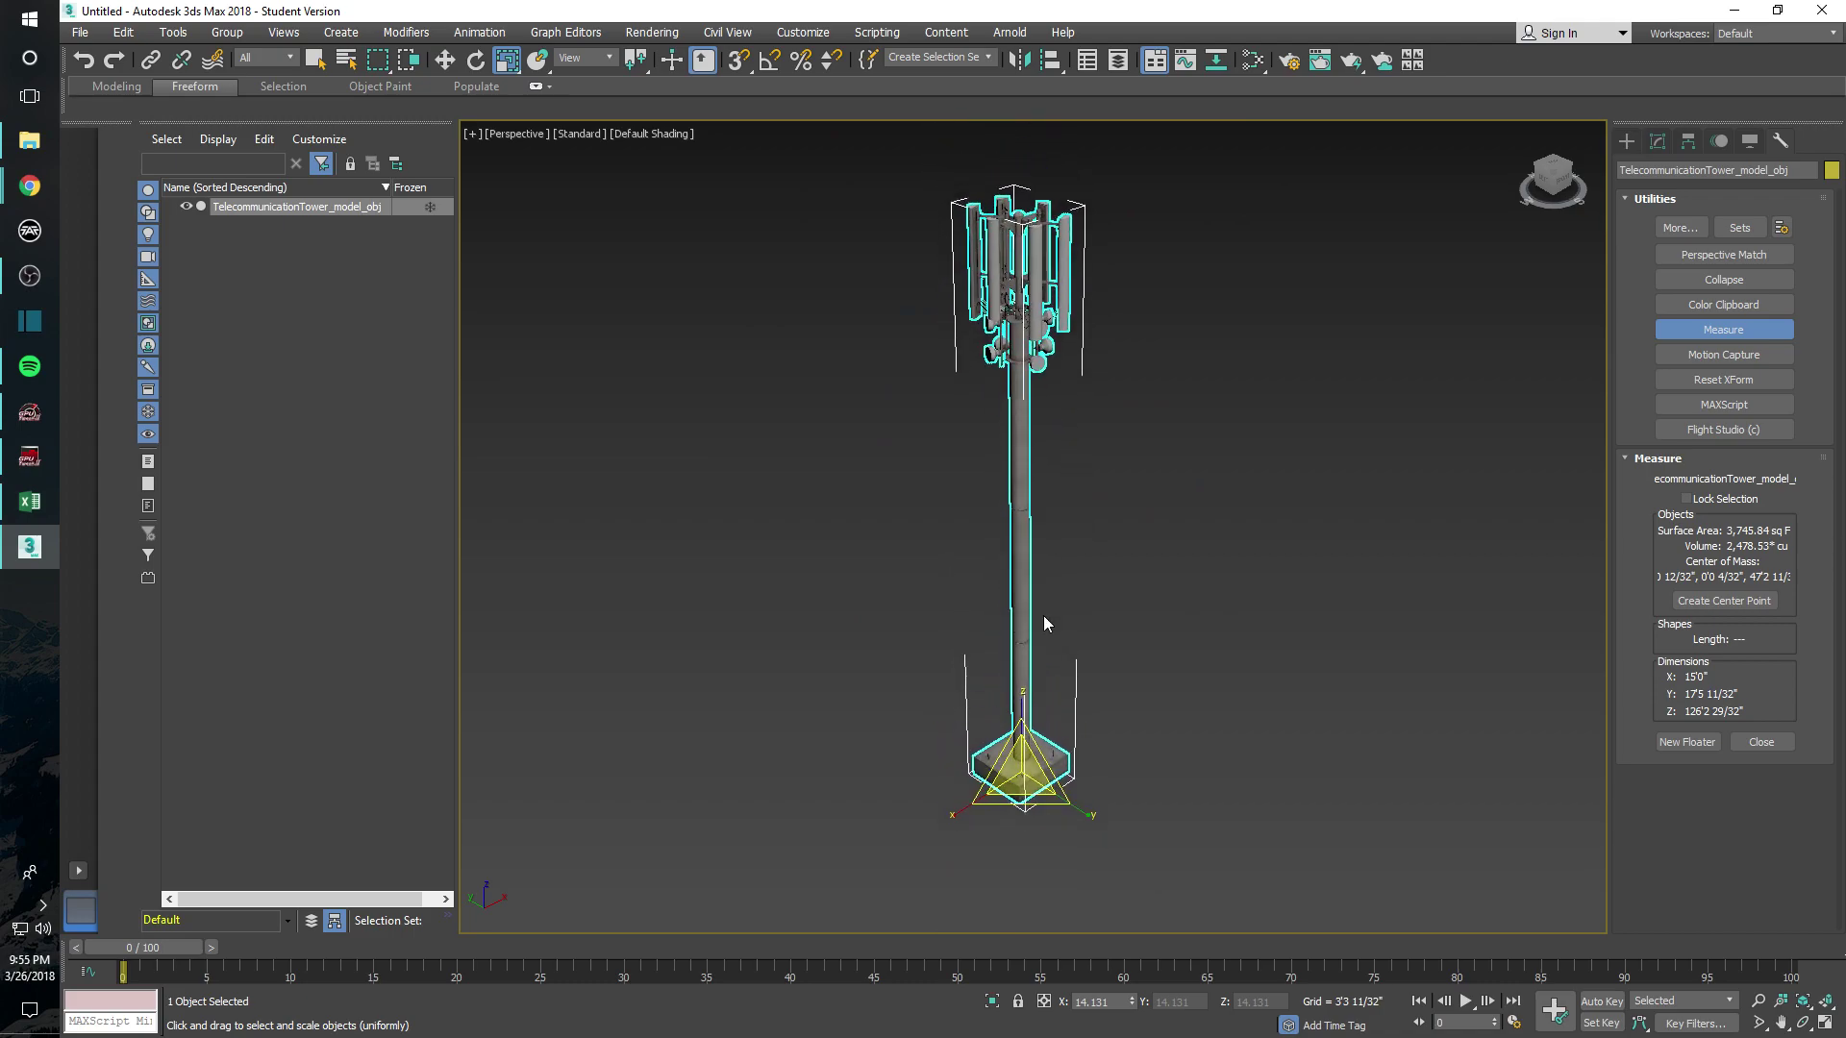
Step: Clear the selection by clicking empty space in the Perspective viewport
{"action": "left_click", "coordinate": [1186, 670]}
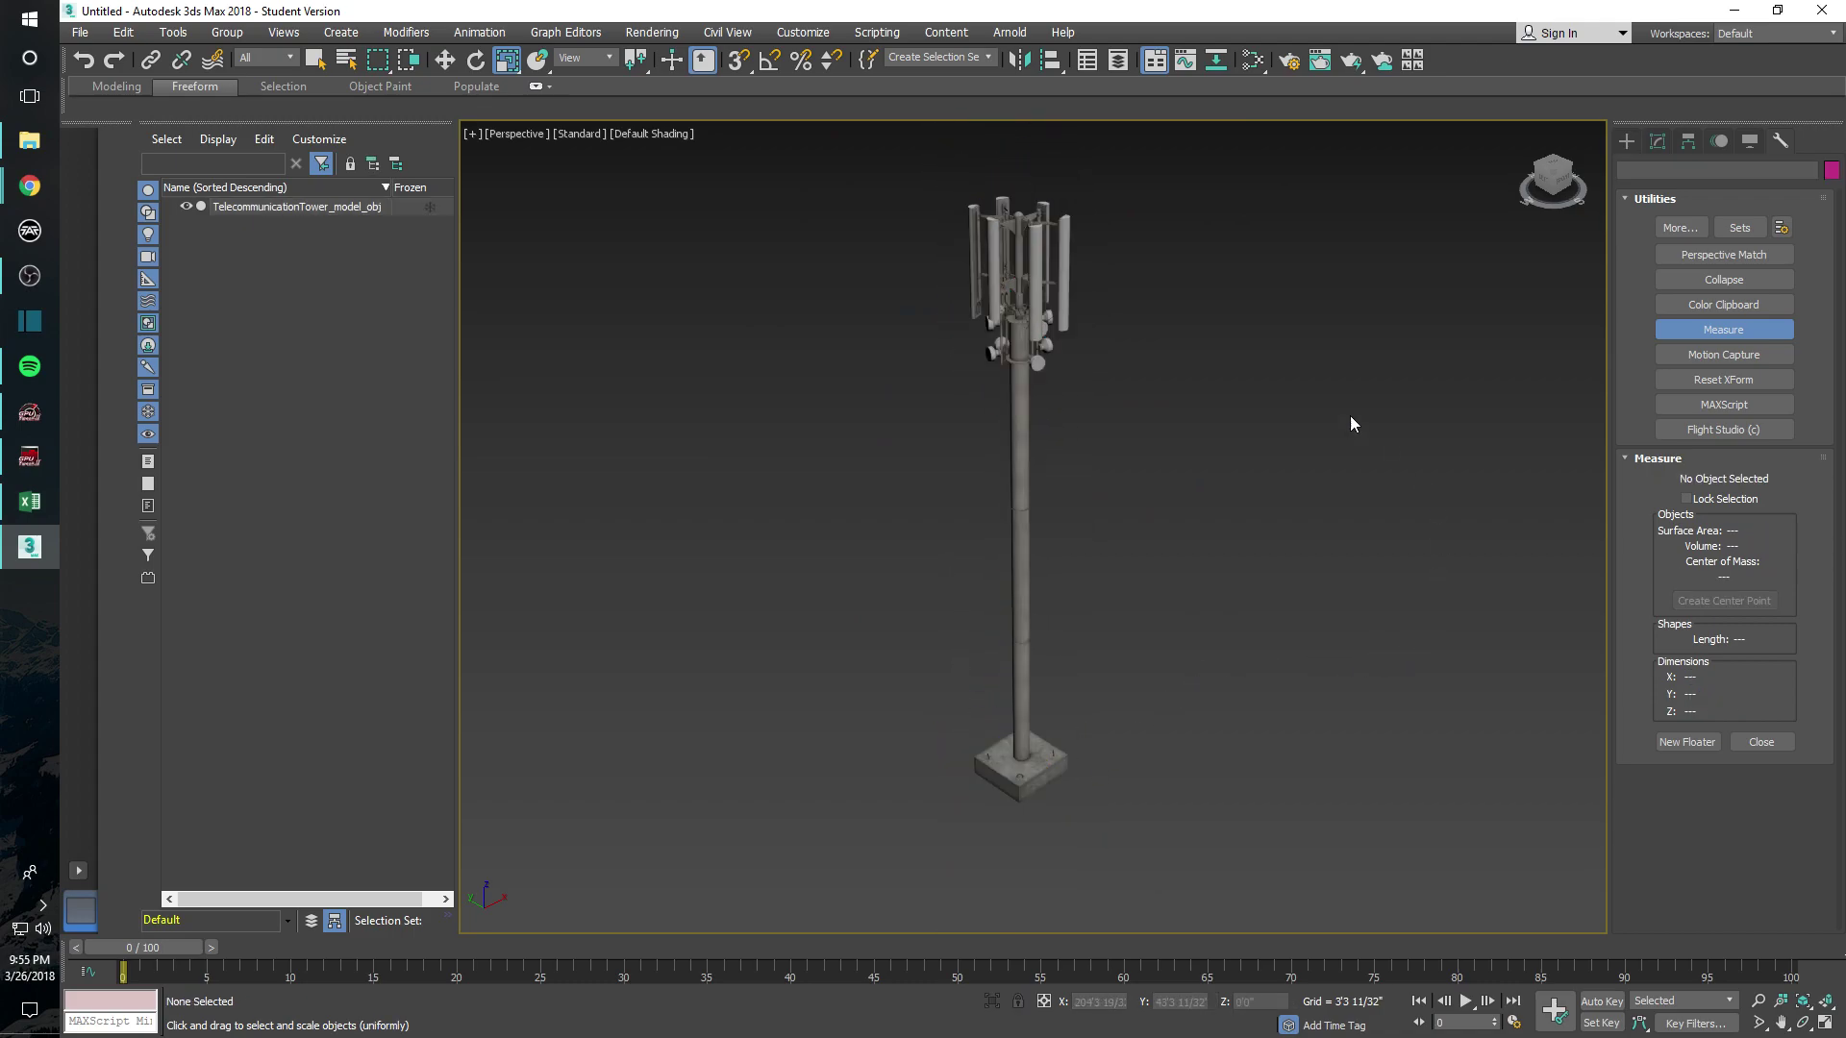